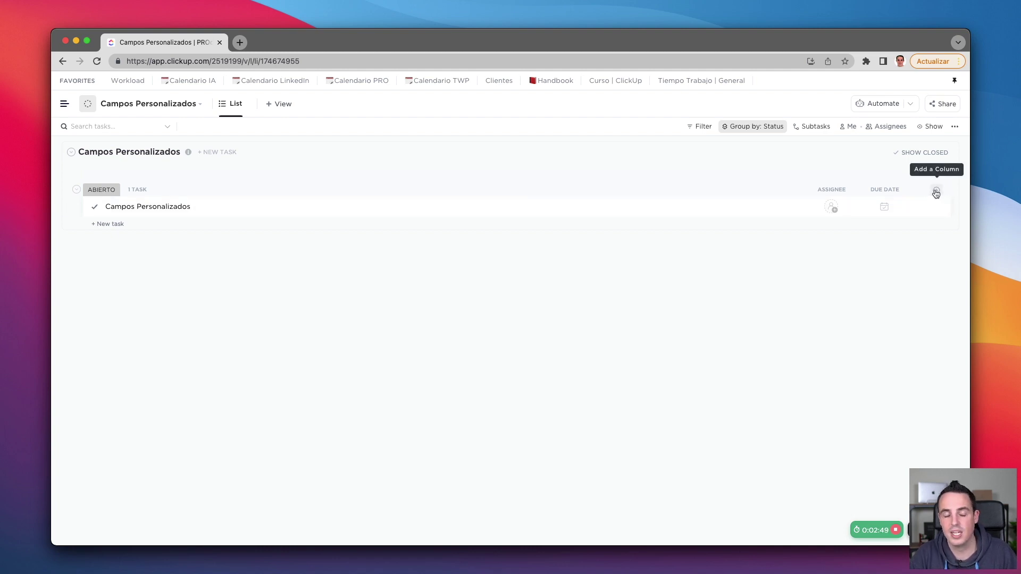
Step: Show the existing Time estimate field as a column in the list
{"action": "left_click", "coordinate": [936, 192]}
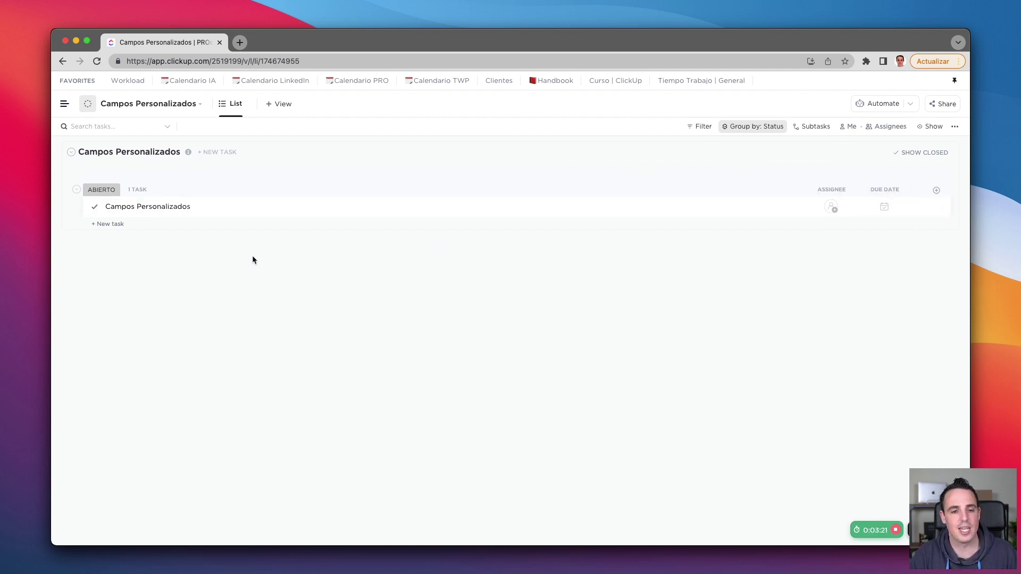
{"action": "left_click", "coordinate": [936, 192]}
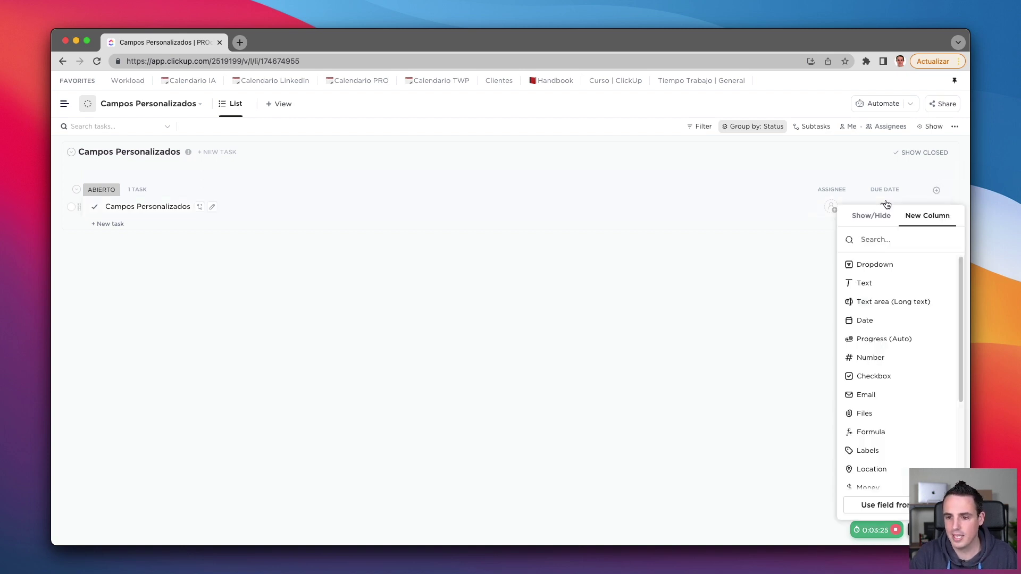
{"action": "left_click", "coordinate": [870, 217]}
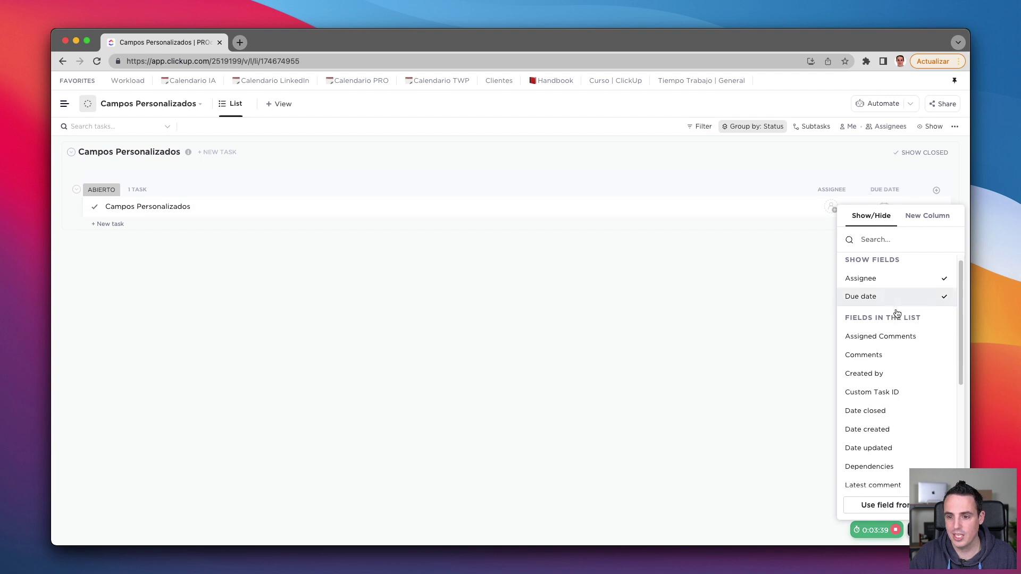
{"action": "scroll", "coordinate": [894, 311], "scroll_direction": "down", "scroll_amount": 2}
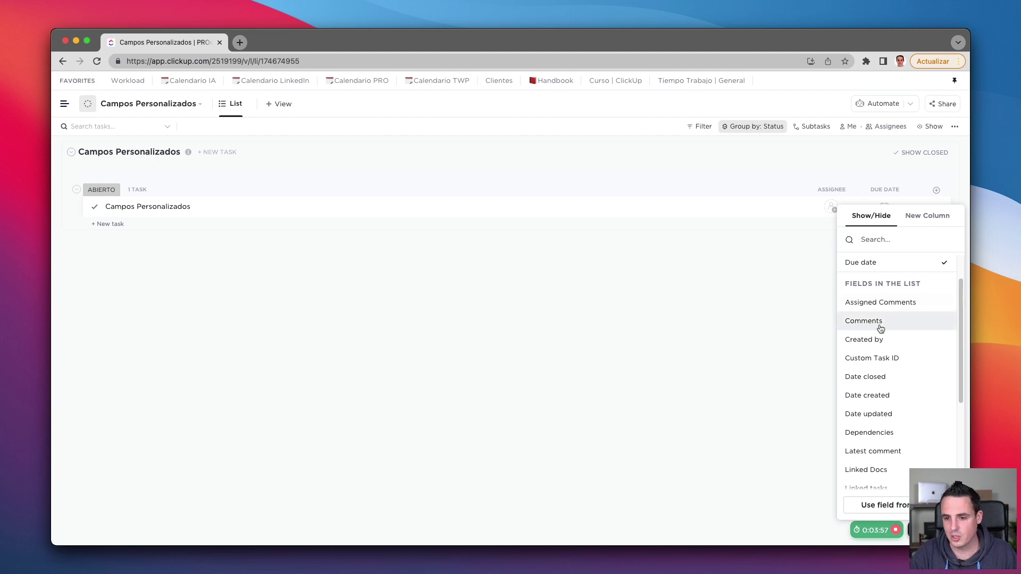
{"action": "scroll", "coordinate": [890, 360], "scroll_direction": "down", "scroll_amount": 1}
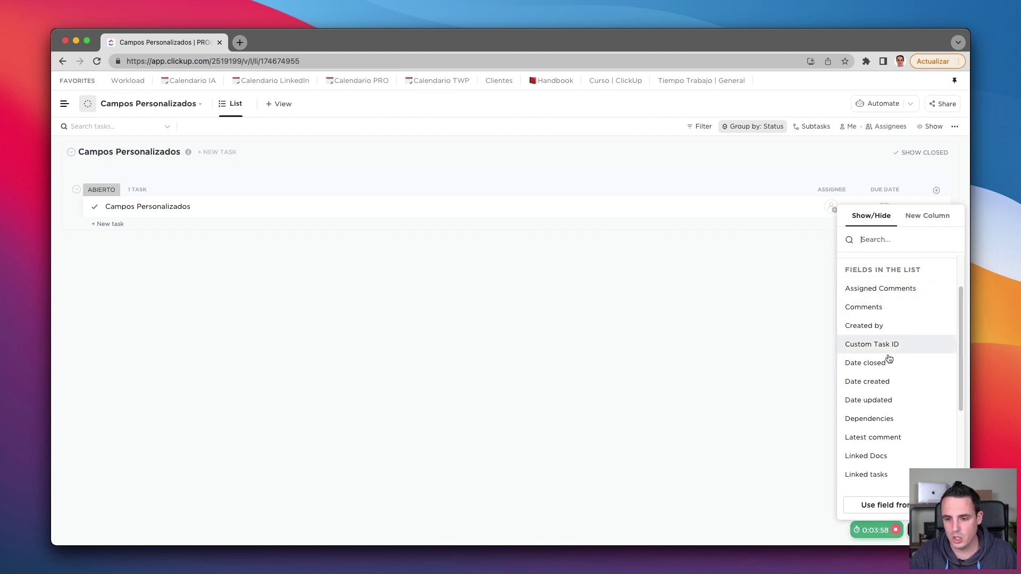
{"action": "scroll", "coordinate": [889, 360], "scroll_direction": "down", "scroll_amount": 1}
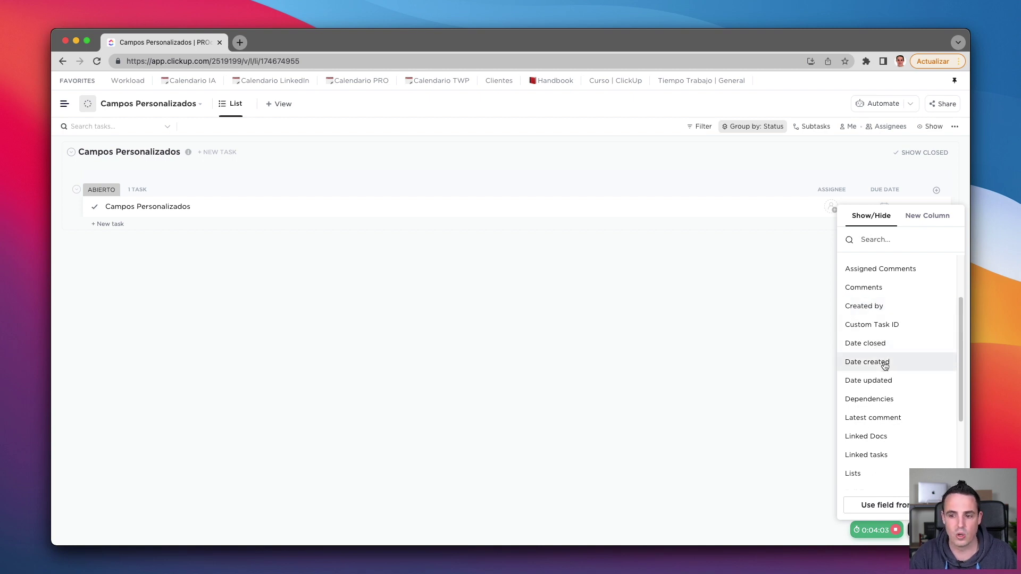
{"action": "scroll", "coordinate": [886, 367], "scroll_direction": "down", "scroll_amount": 2}
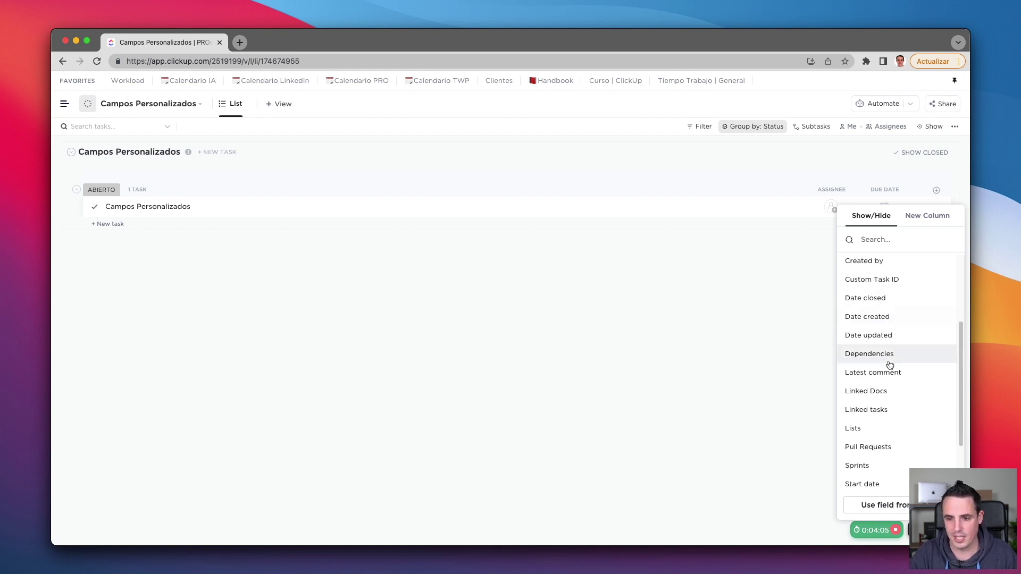
{"action": "scroll", "coordinate": [885, 373], "scroll_direction": "down", "scroll_amount": 2}
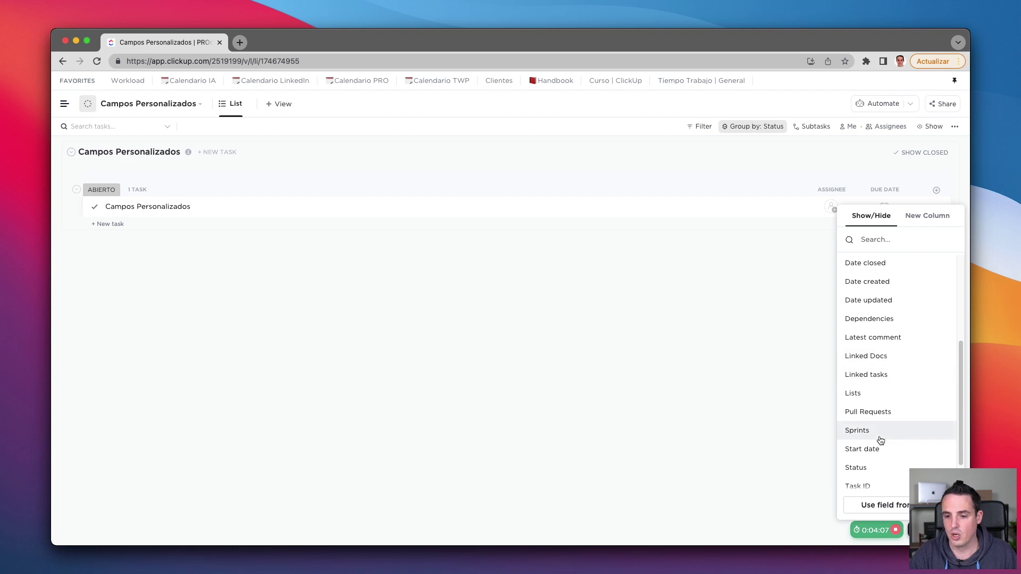
{"action": "scroll", "coordinate": [876, 451], "scroll_direction": "down", "scroll_amount": 2}
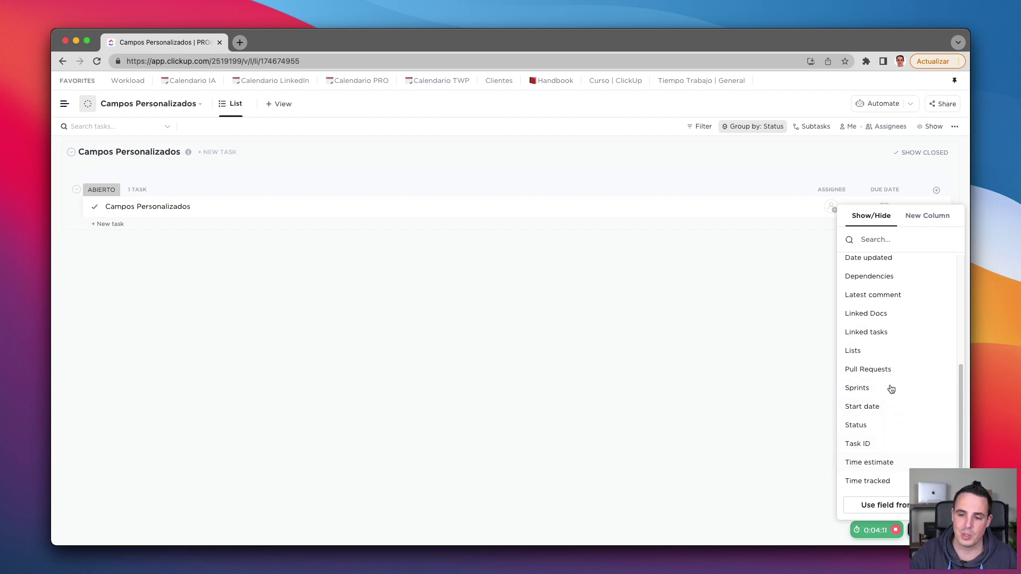
{"action": "scroll", "coordinate": [893, 421], "scroll_direction": "up", "scroll_amount": 5}
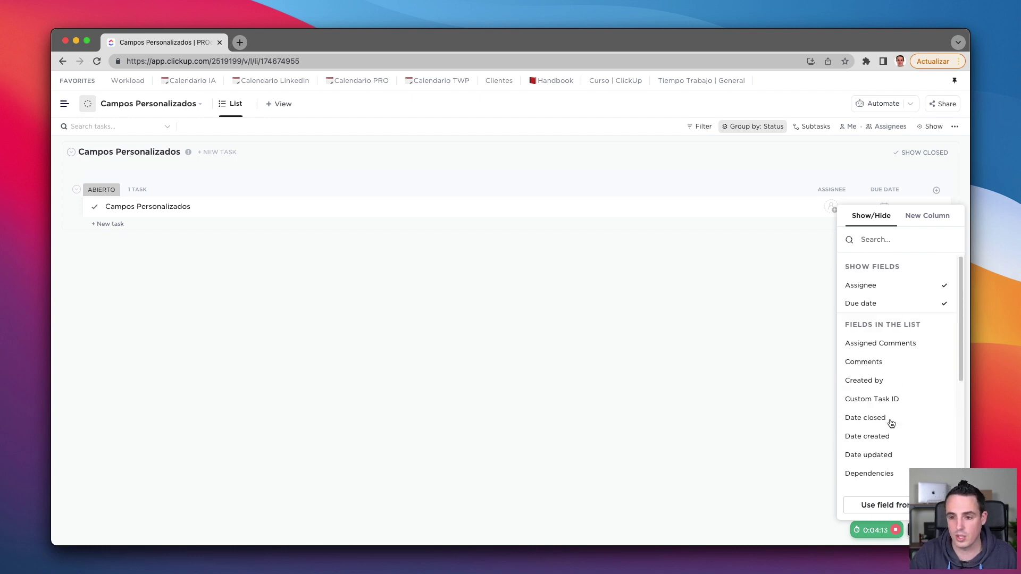
{"action": "scroll", "coordinate": [899, 428], "scroll_direction": "down", "scroll_amount": 5}
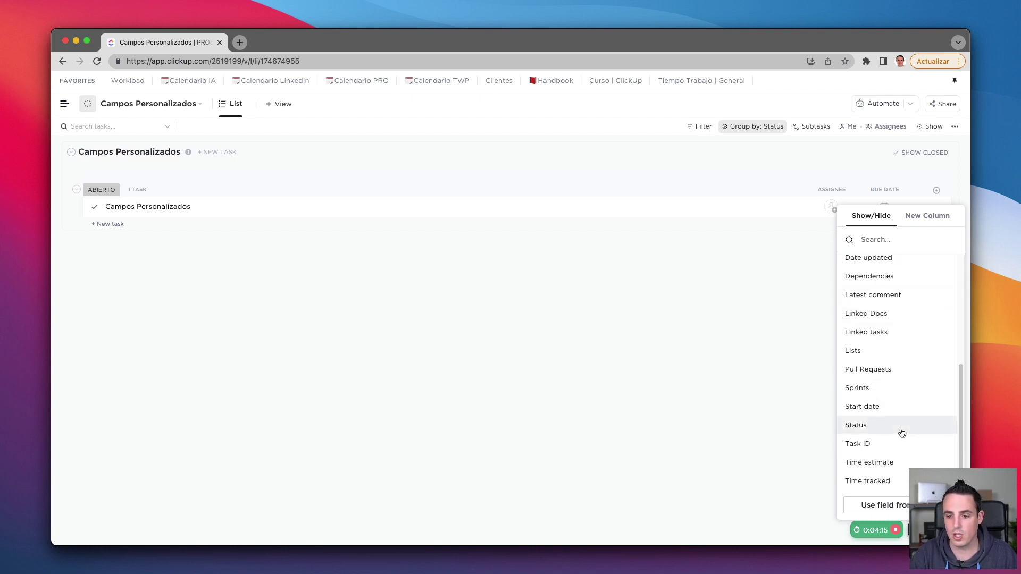
{"action": "left_click", "coordinate": [882, 466]}
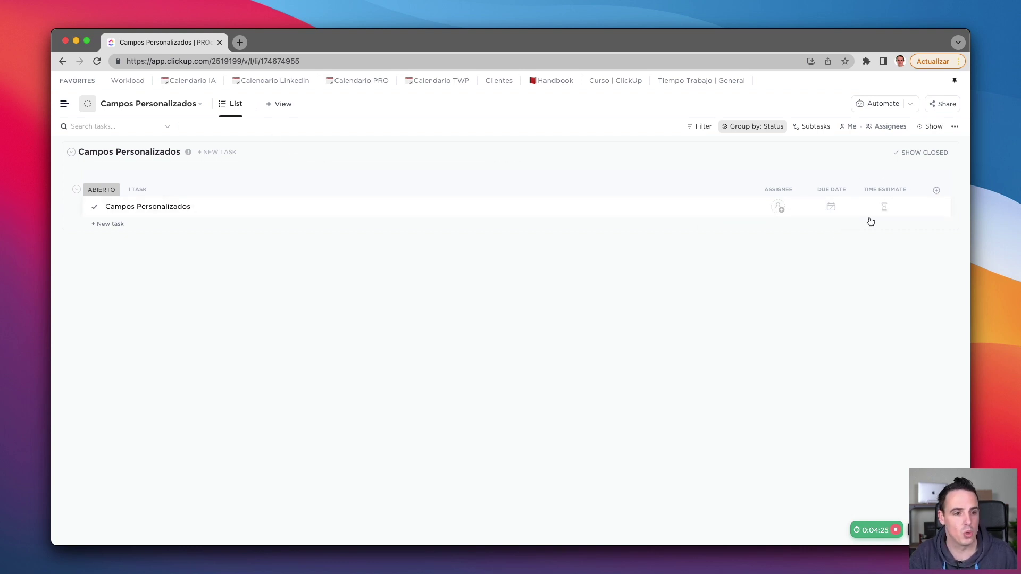
Step: Show Time tracked as a column too, then bring up the list of new-column field types
{"action": "left_click", "coordinate": [936, 190]}
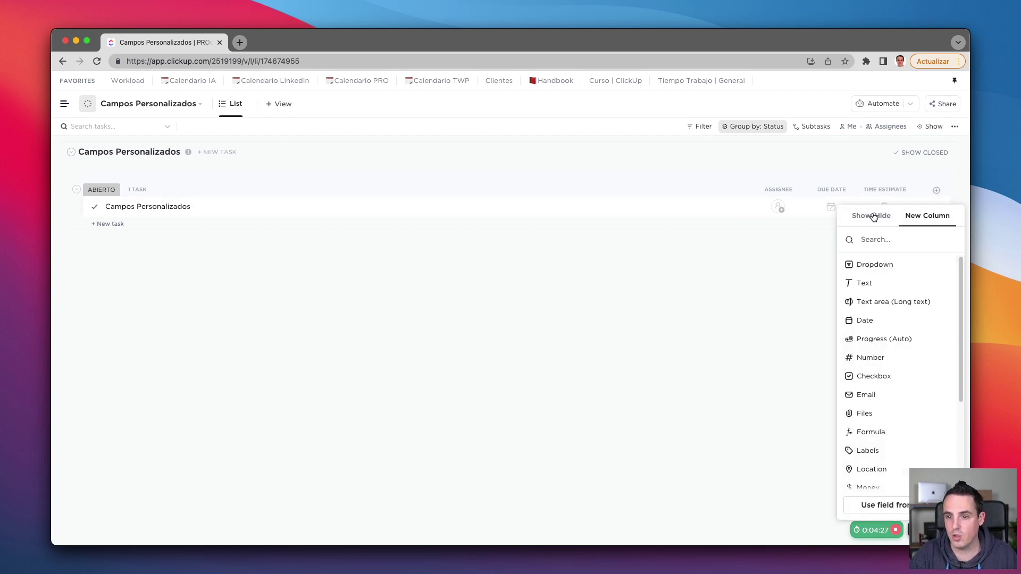
{"action": "left_click", "coordinate": [874, 217]}
{"action": "scroll", "coordinate": [883, 415], "scroll_direction": "down", "scroll_amount": 5}
{"action": "left_click", "coordinate": [867, 486]}
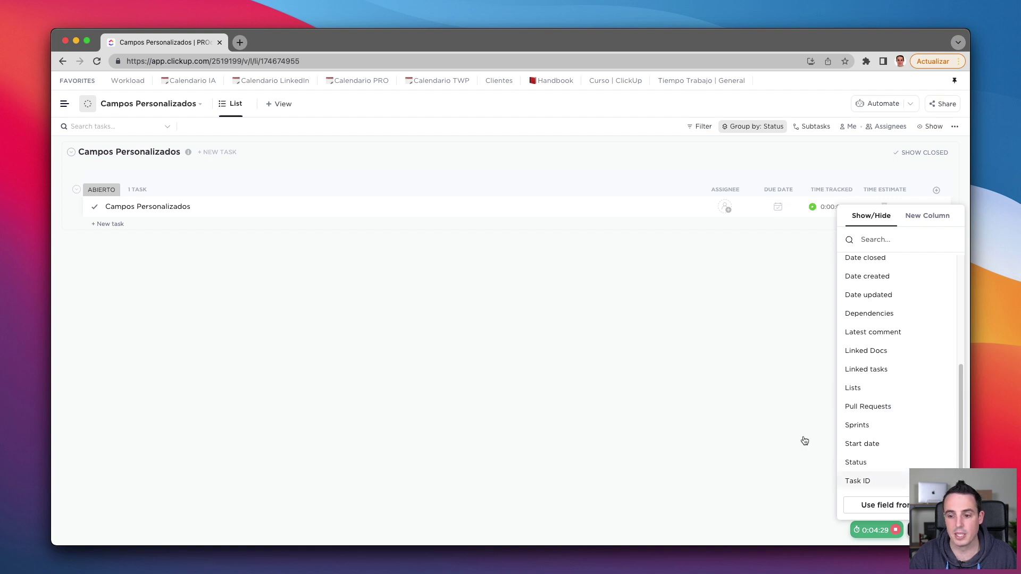
{"action": "left_click", "coordinate": [720, 304]}
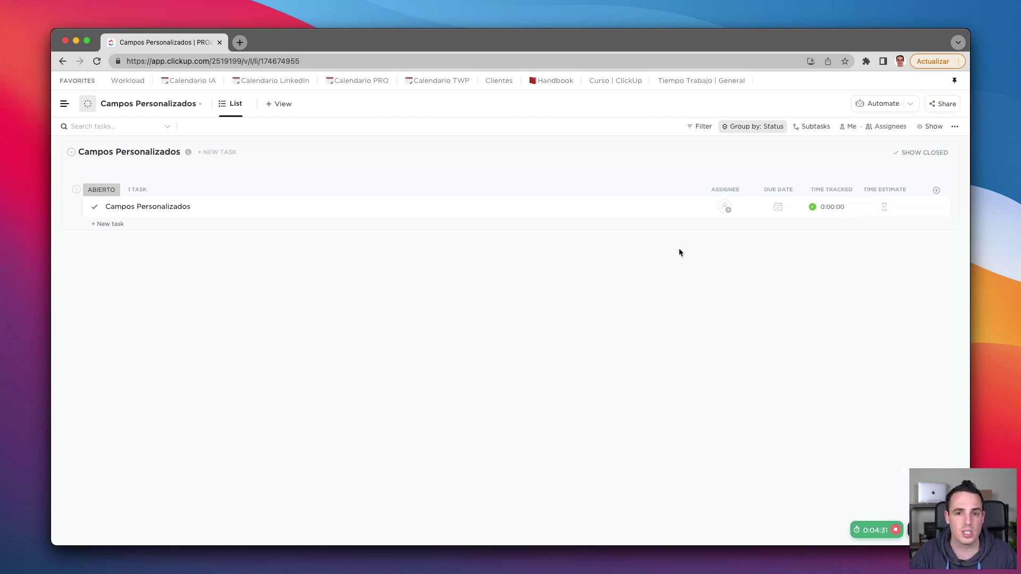
{"action": "left_click", "coordinate": [937, 190]}
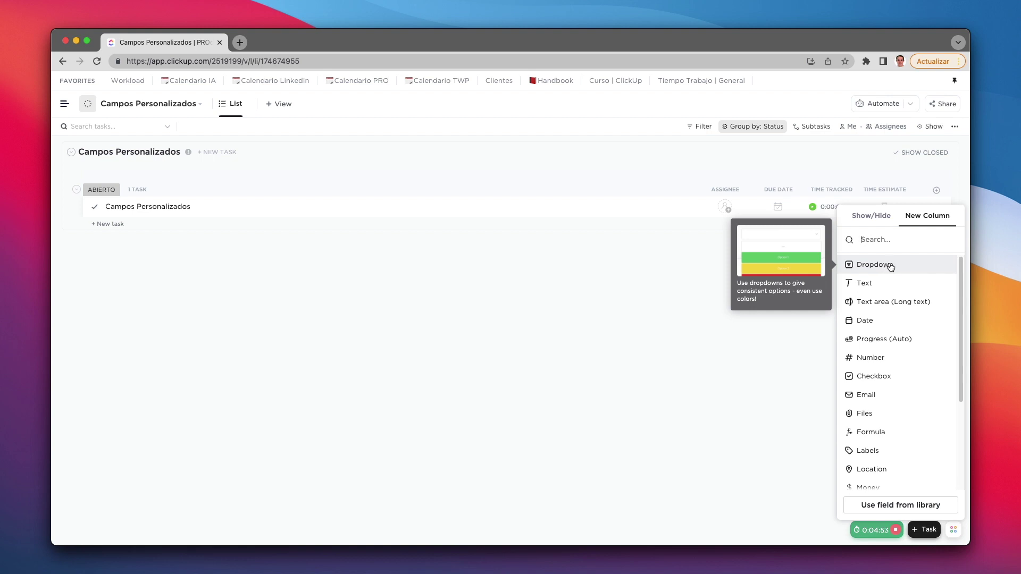
Step: Create a Dropdown field named Cliente with options Cliente 1, Cliente 2 and Cliente 3
{"action": "left_click", "coordinate": [880, 264]}
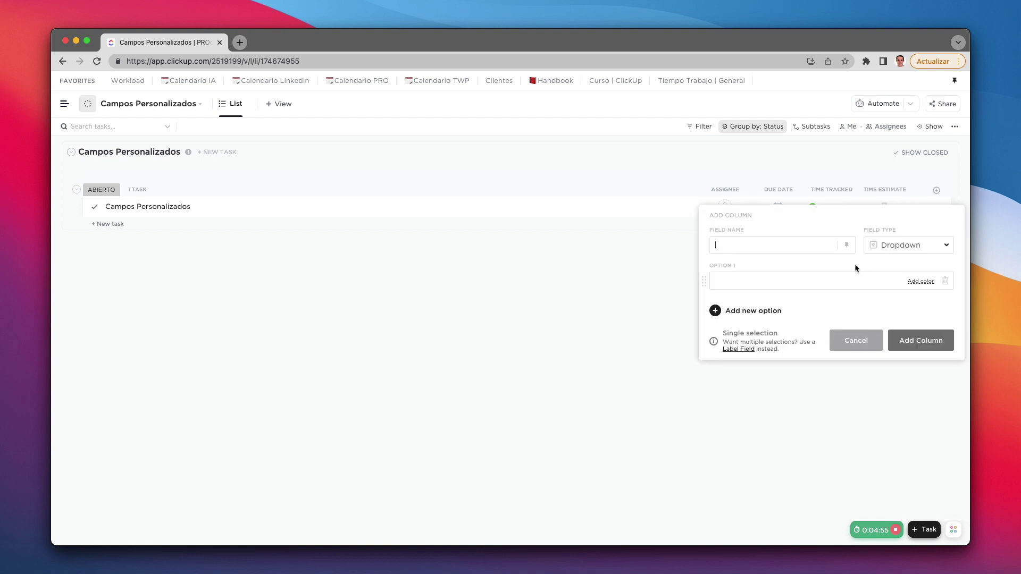
{"action": "type", "text": "Selector"}
{"action": "key", "text": "super+a"}
{"action": "type", "text": "C"}
{"action": "left_click", "coordinate": [792, 281]}
{"action": "type", "text": "Cliente"}
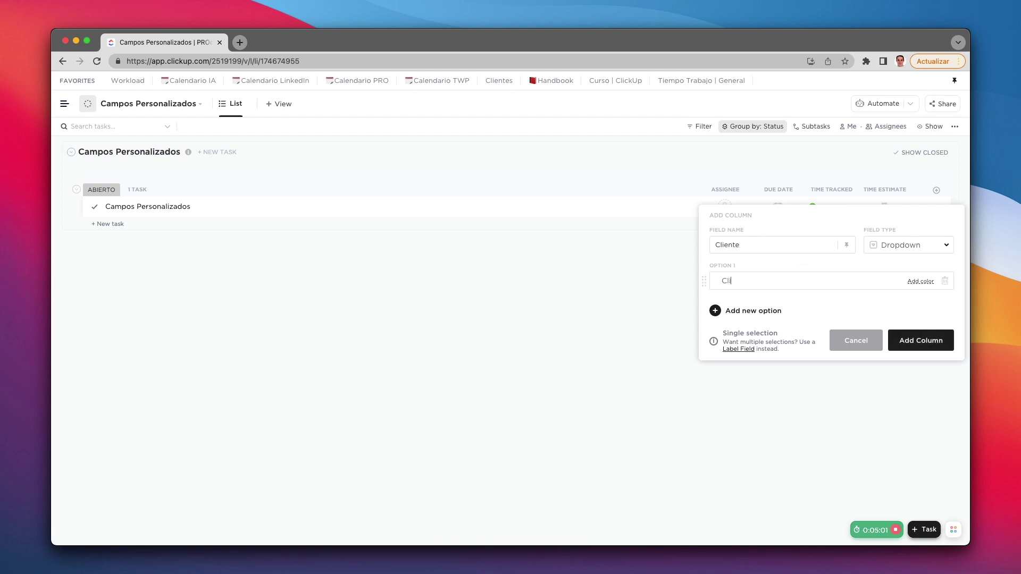
{"action": "left_click", "coordinate": [759, 310]}
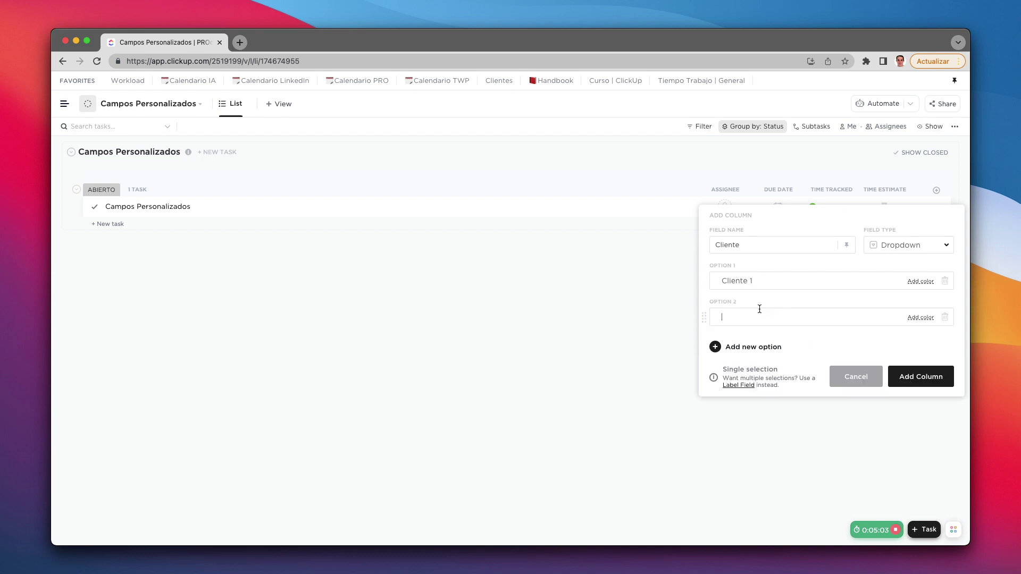
{"action": "type", "text": "Cliente 2"}
{"action": "left_click", "coordinate": [746, 346]}
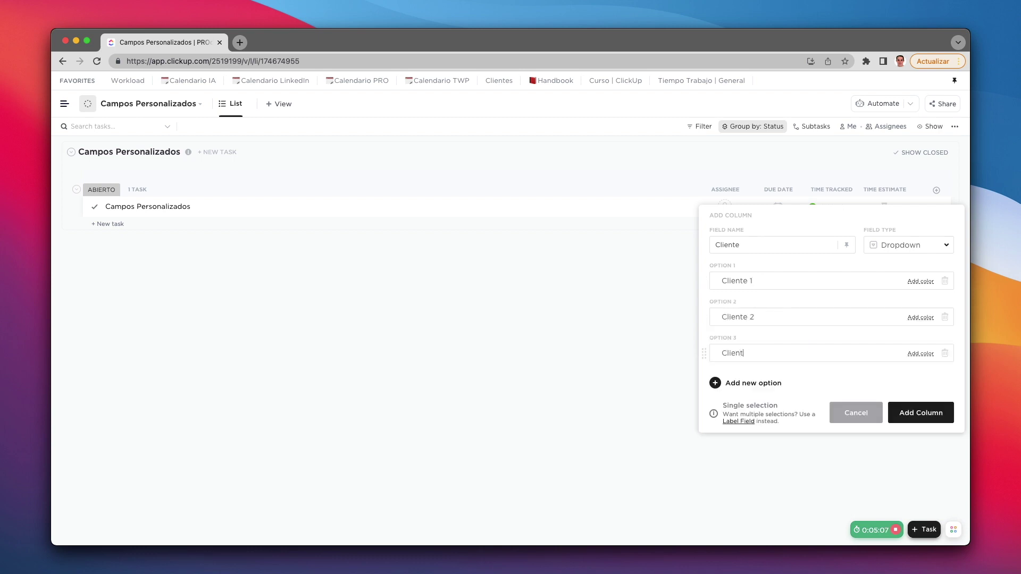
Step: Colour the Cliente options pink, purple and teal respectively
{"action": "left_click", "coordinate": [921, 281]}
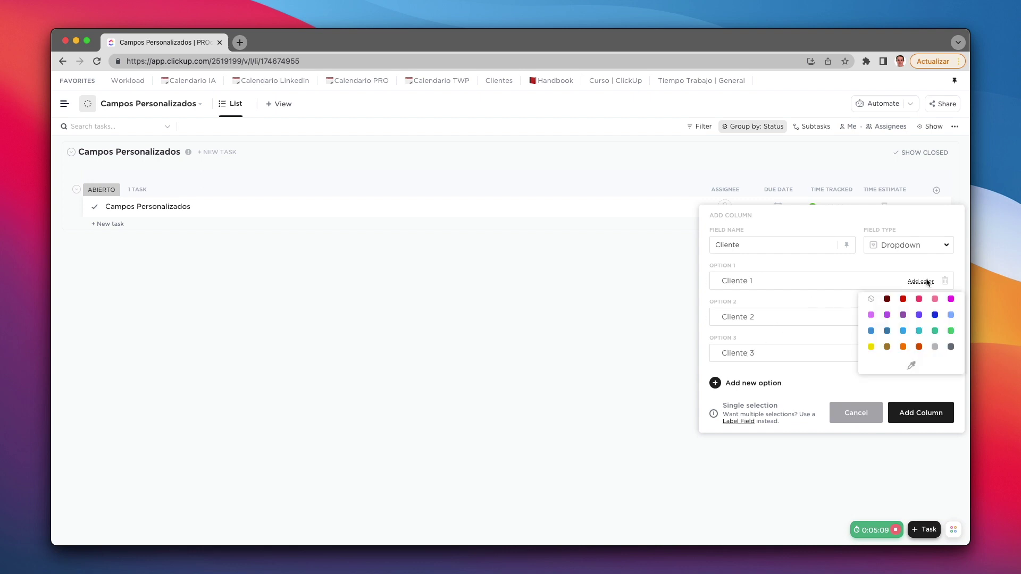
{"action": "left_click", "coordinate": [918, 300]}
{"action": "left_click", "coordinate": [920, 317]}
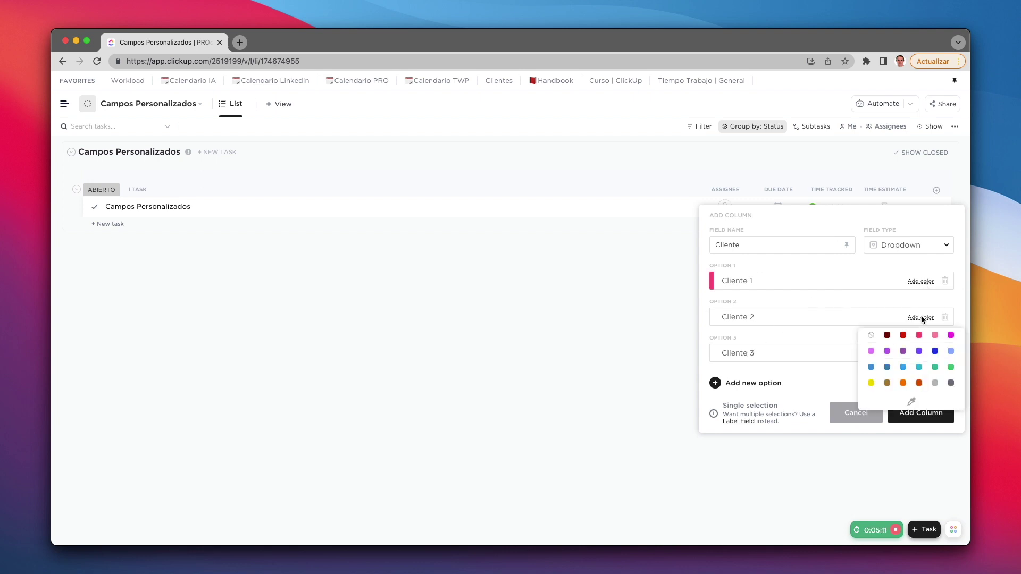
{"action": "left_click", "coordinate": [920, 352]}
{"action": "left_click", "coordinate": [920, 354]}
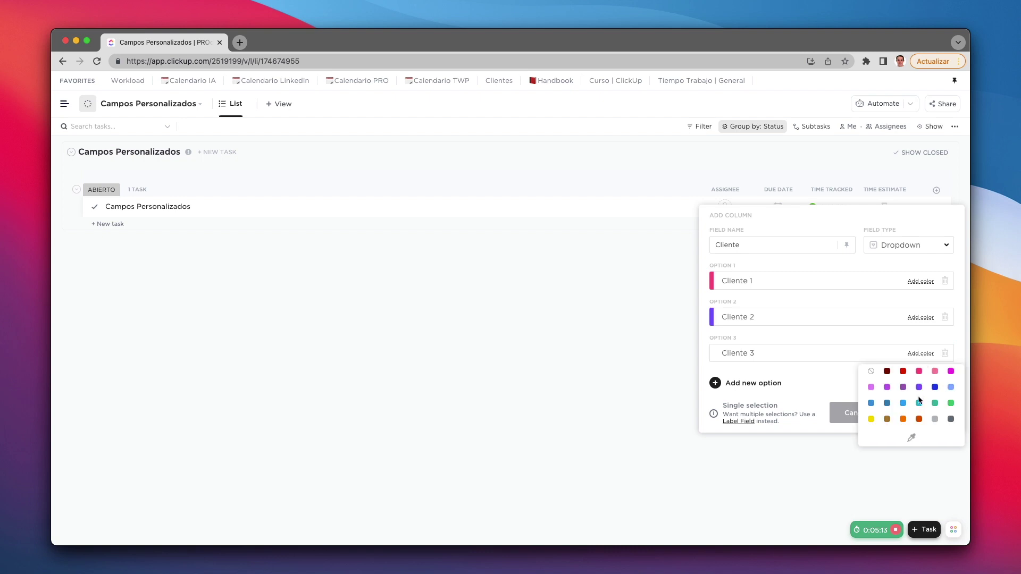
{"action": "left_click", "coordinate": [919, 403]}
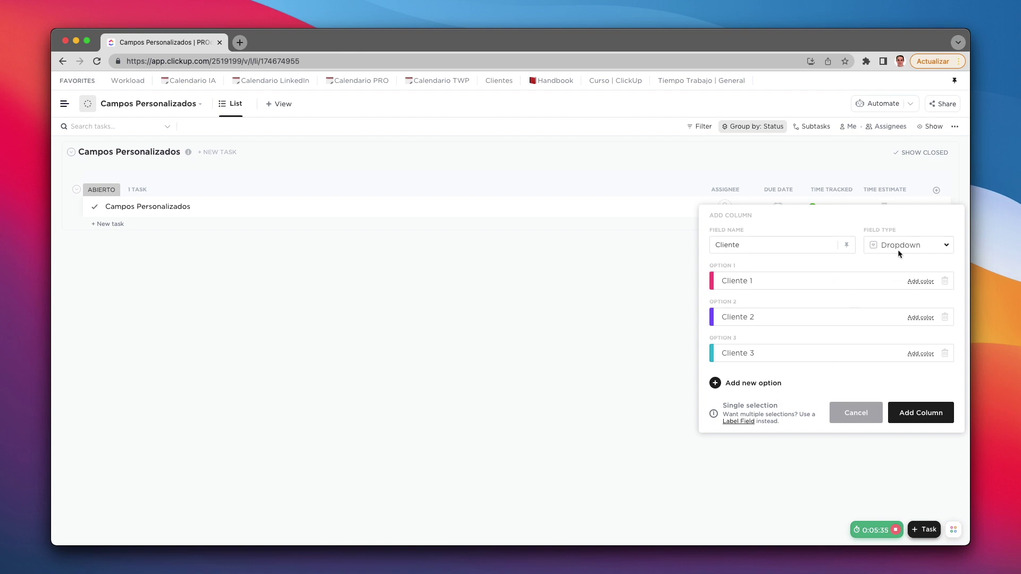
Step: Add the Cliente column and set the task's client to Cliente 1
{"action": "left_click", "coordinate": [923, 416]}
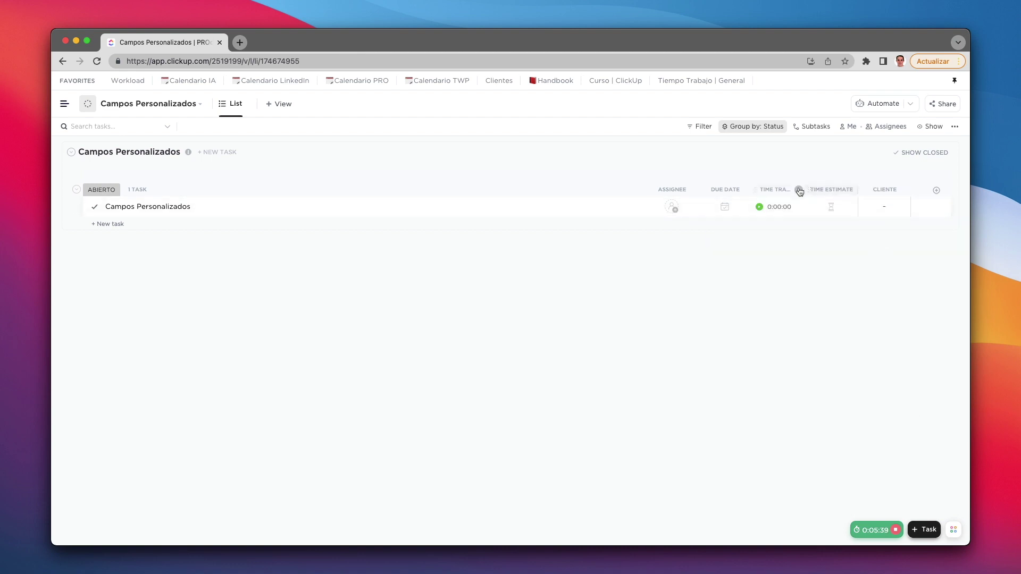
{"action": "left_click", "coordinate": [884, 211]}
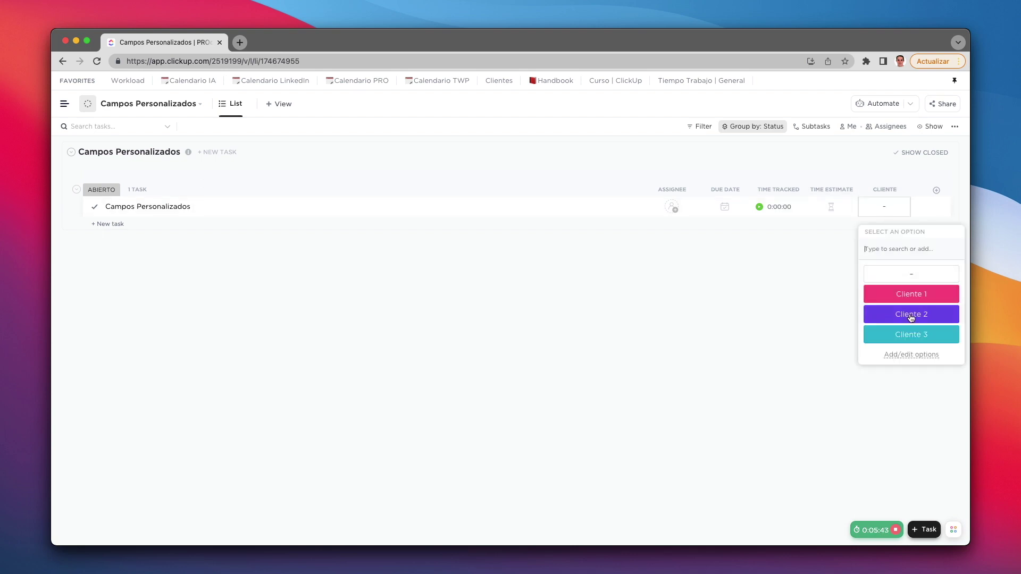
{"action": "left_click", "coordinate": [906, 297]}
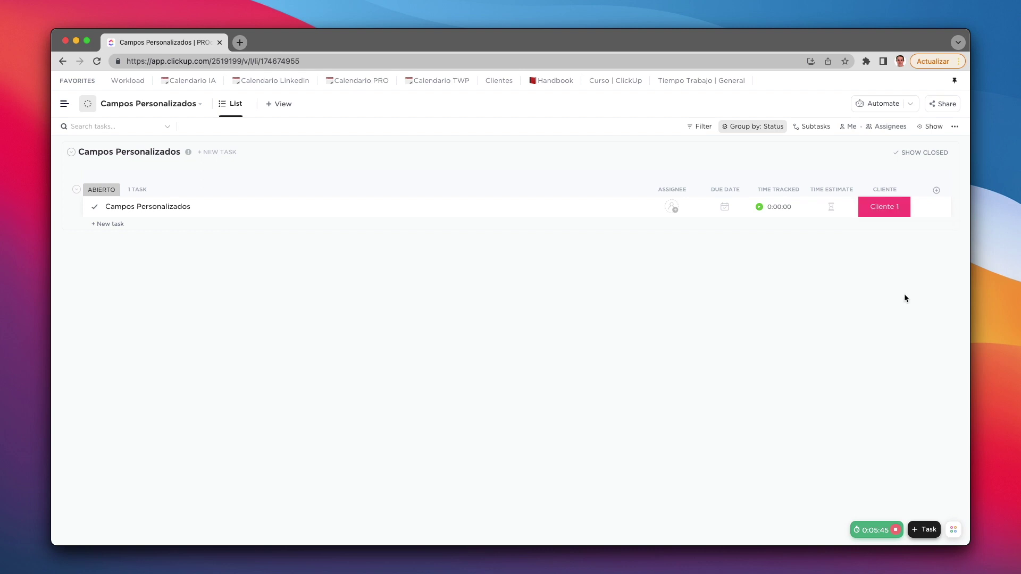
Step: Hide the Time Estimate, Time Tracked, Due Date and Assignee columns
{"action": "left_click", "coordinate": [829, 187]}
{"action": "left_click", "coordinate": [854, 338]}
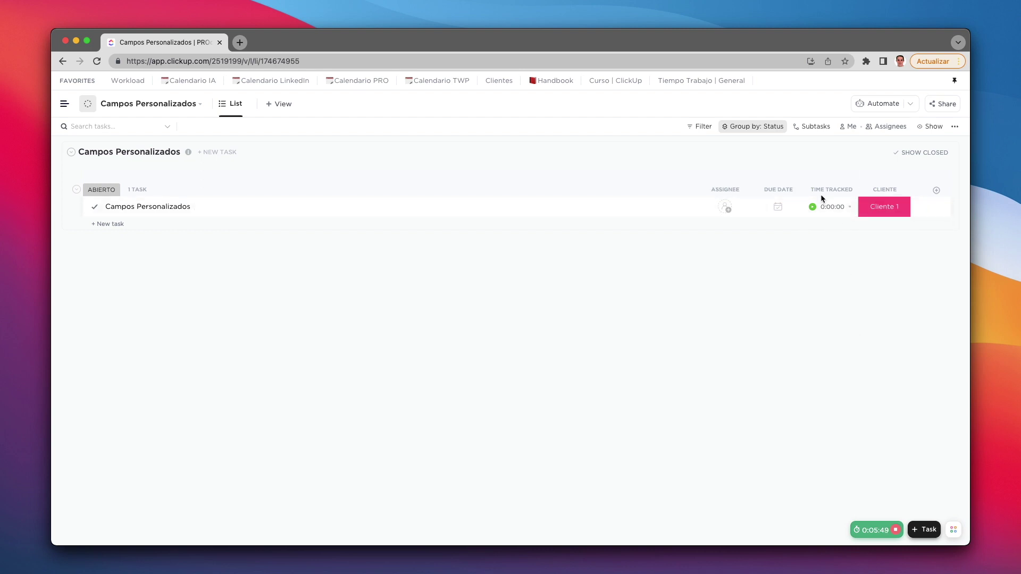
{"action": "left_click", "coordinate": [854, 189]}
{"action": "left_click", "coordinate": [835, 340]}
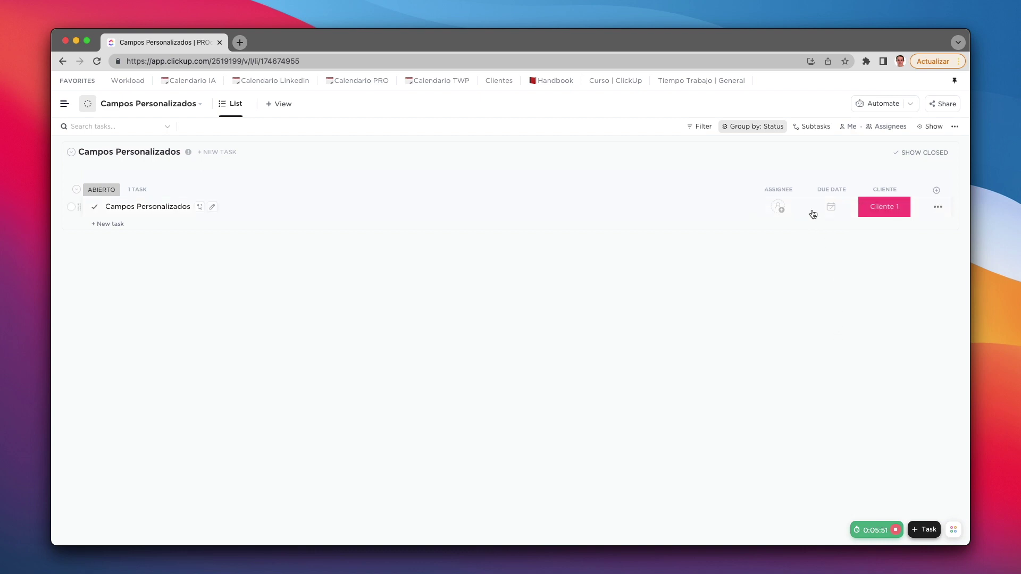
{"action": "left_click", "coordinate": [831, 190]}
{"action": "left_click", "coordinate": [835, 340]}
{"action": "left_click", "coordinate": [827, 194]}
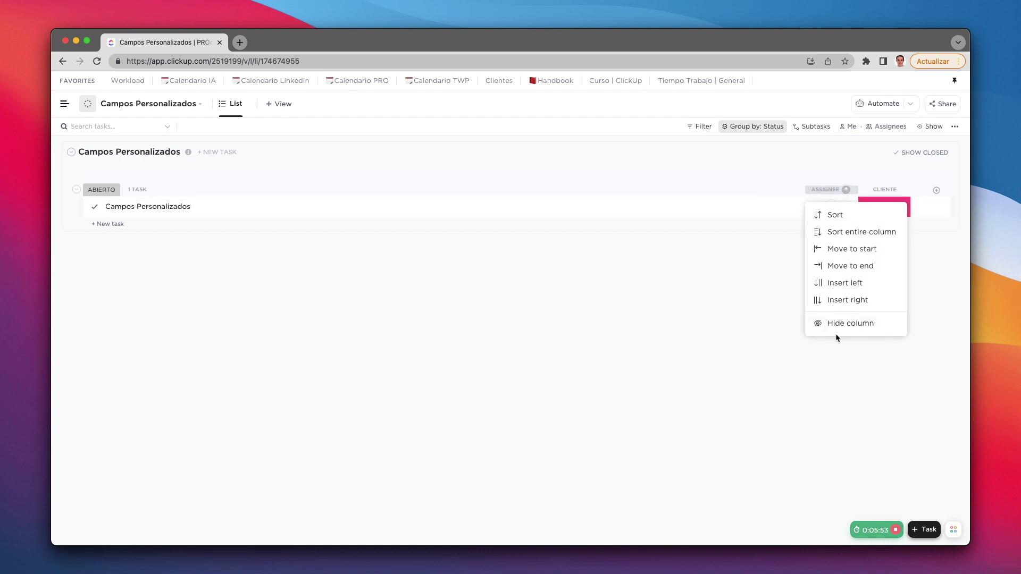
{"action": "left_click", "coordinate": [834, 325]}
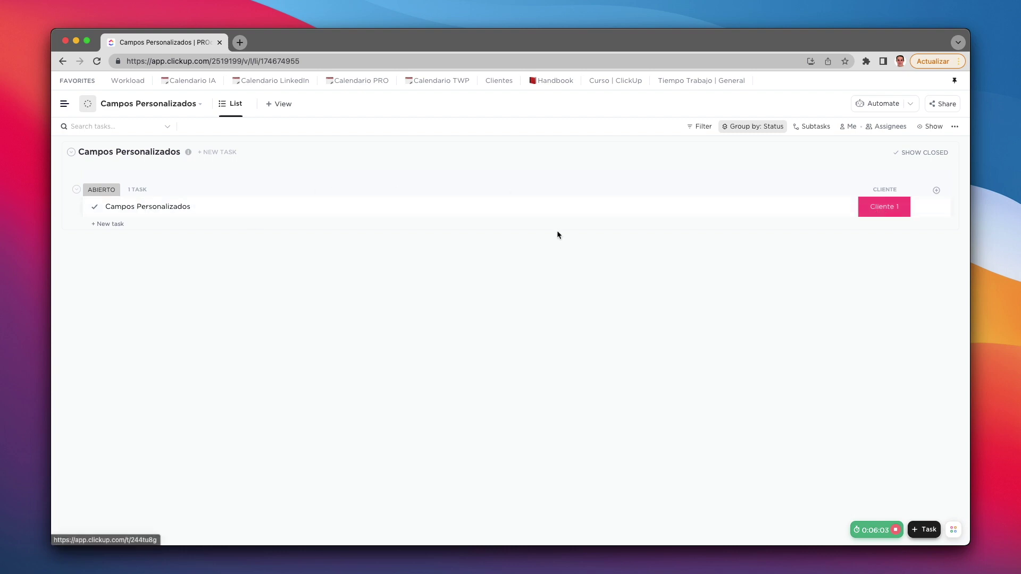
Step: Add a Text column named Descripcion and rename it Descripción personalizada
{"action": "left_click", "coordinate": [936, 191]}
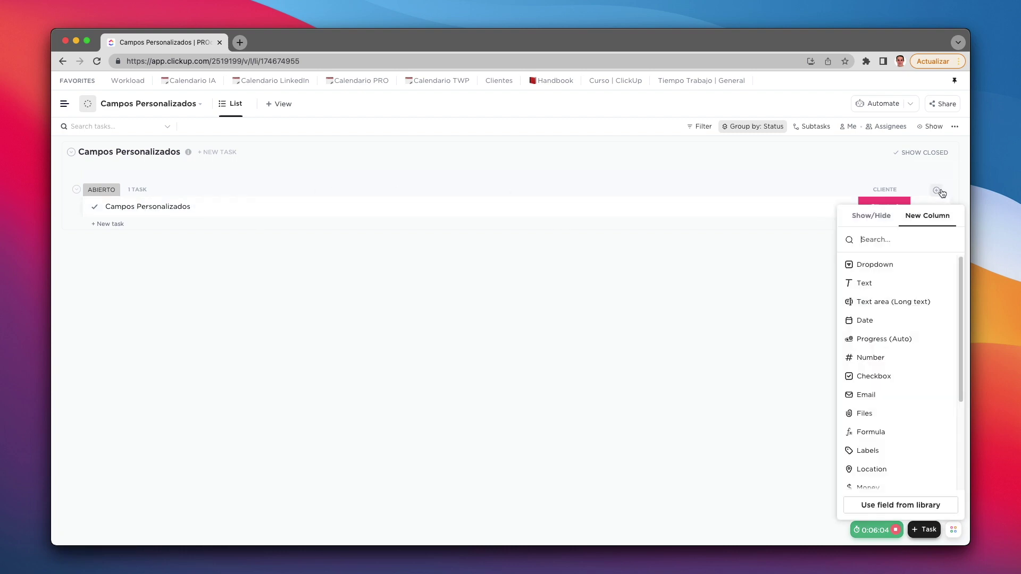
{"action": "left_click", "coordinate": [893, 284]}
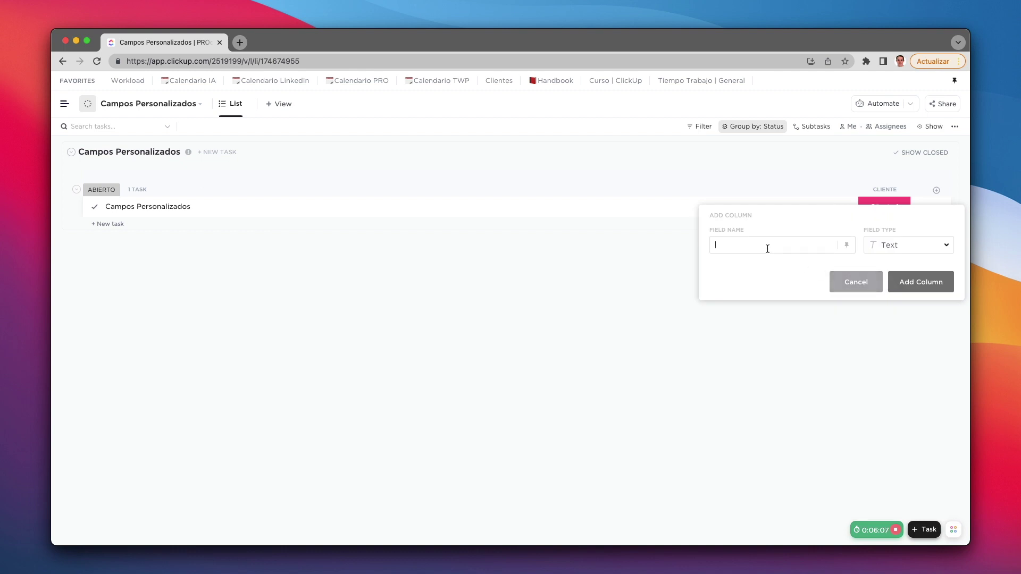
{"action": "type", "text": "Descripci"}
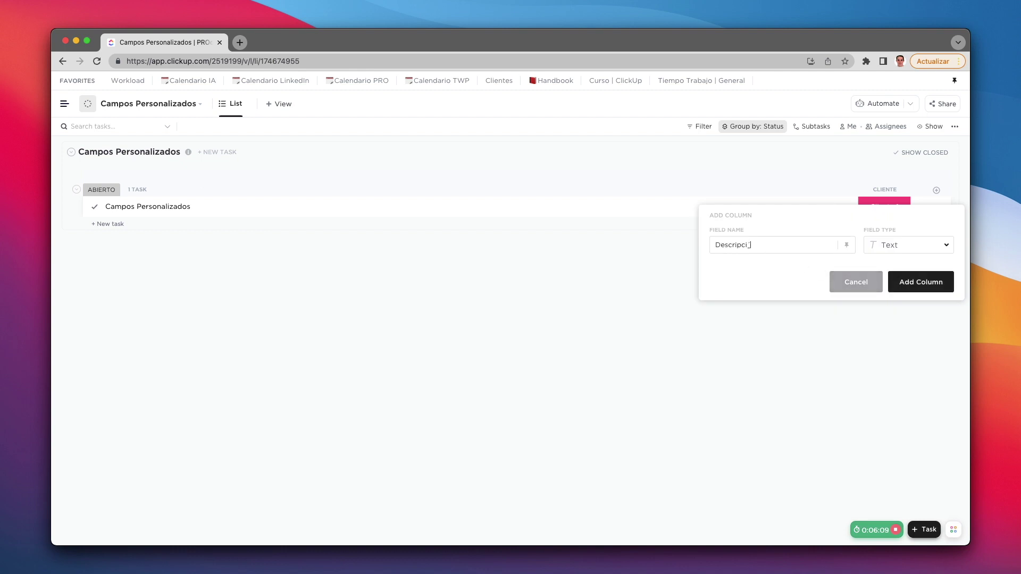
{"action": "type", "text": "on"}
{"action": "left_click", "coordinate": [907, 285]}
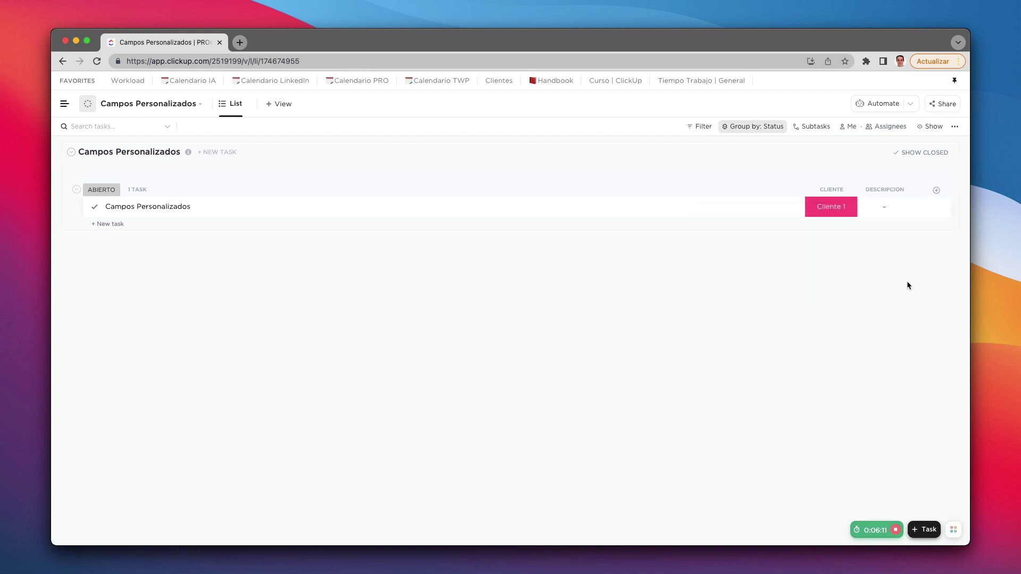
{"action": "left_click", "coordinate": [884, 190]}
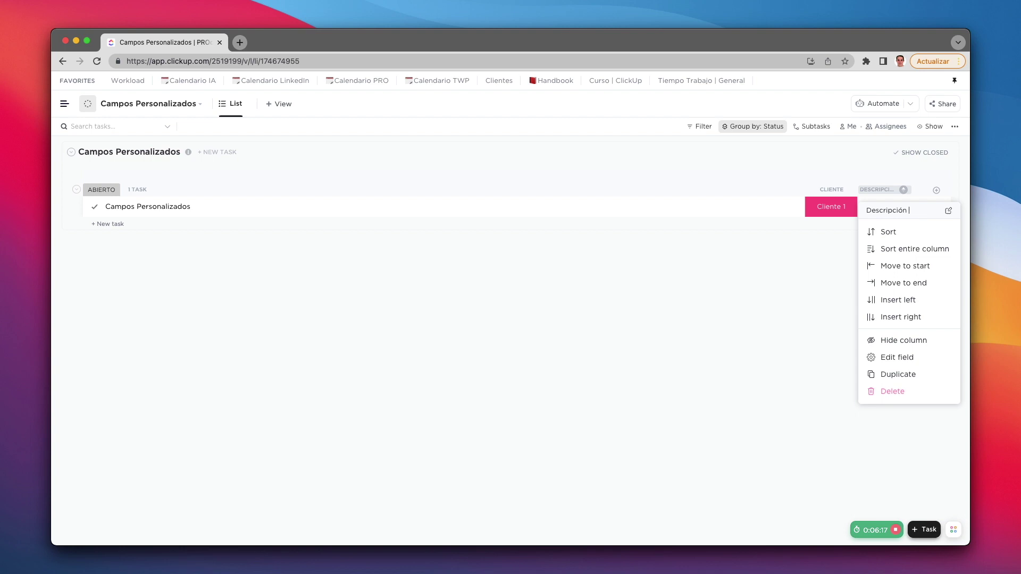
{"action": "type", "text": "personalizada"}
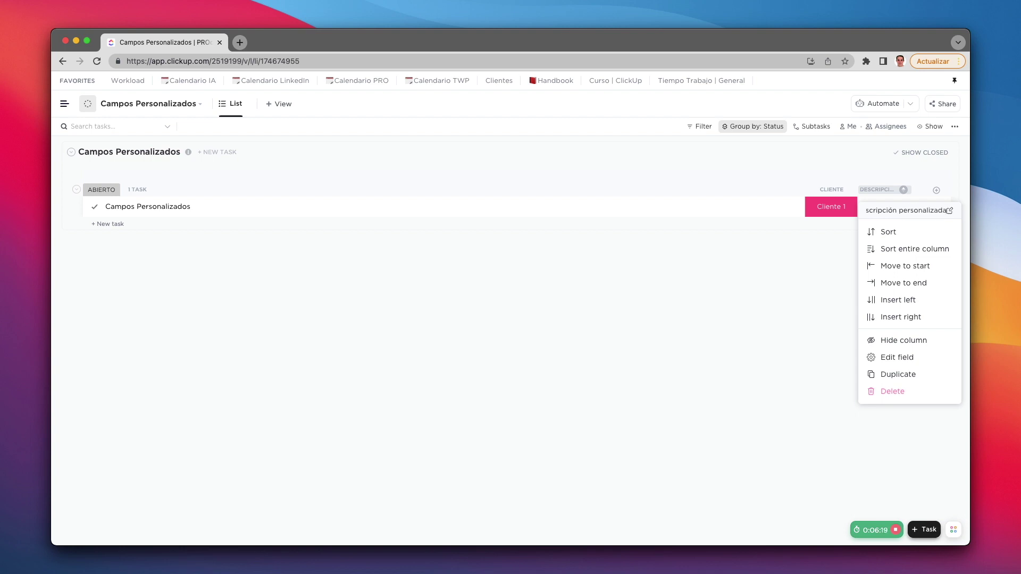
{"action": "left_click", "coordinate": [803, 270]}
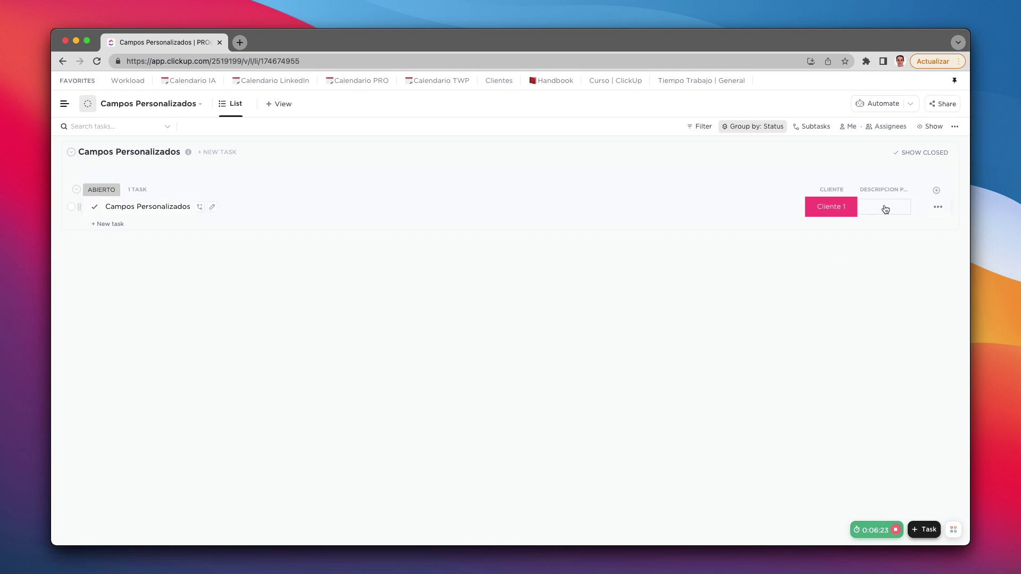
Step: Enter 'Esta es la descripción de esta tarea' in the task's cell and widen the CLIENTE column
{"action": "left_click", "coordinate": [885, 208]}
{"action": "type", "text": "Esta es la descripción de esta"}
{"action": "type", "text": " tarea"}
{"action": "left_click", "coordinate": [865, 224]}
{"action": "left_click_drag", "start_coordinate": [857, 189], "coordinate": [948, 189]}
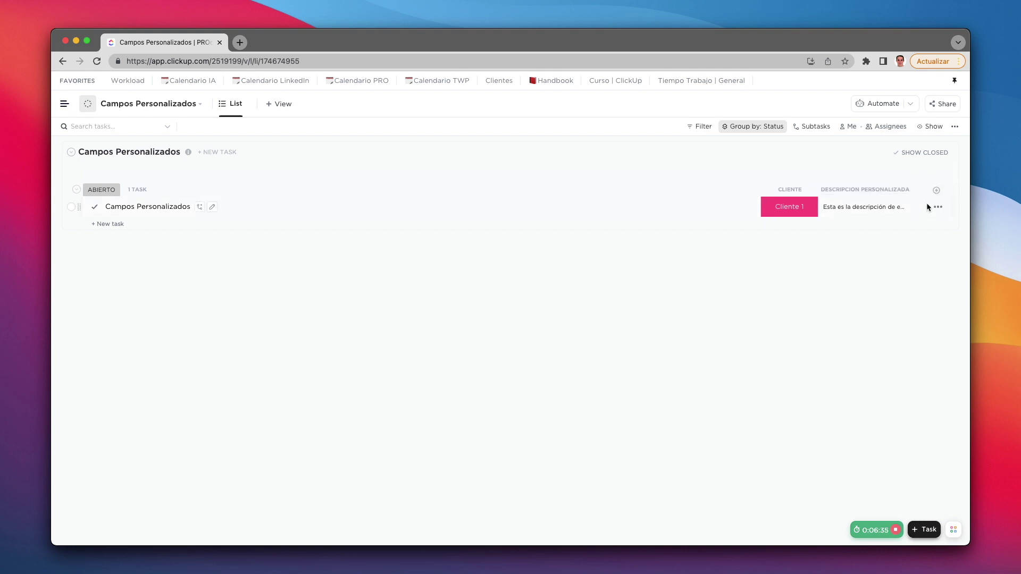
Step: Add a long-text Descripción Larga column and fill the task's cell with a Lorem ipsum paragraph
{"action": "left_click", "coordinate": [937, 193]}
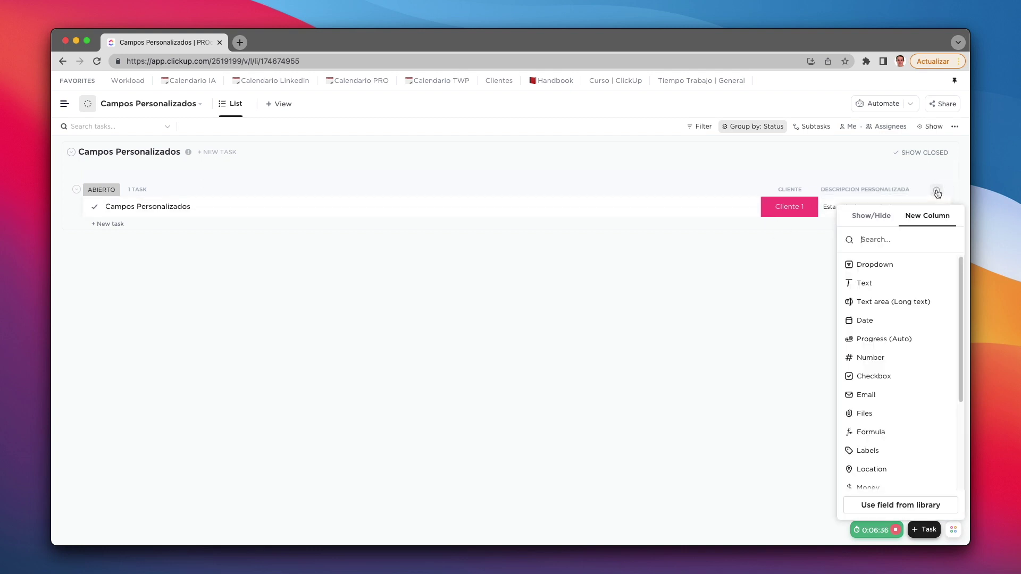
{"action": "left_click", "coordinate": [878, 304]}
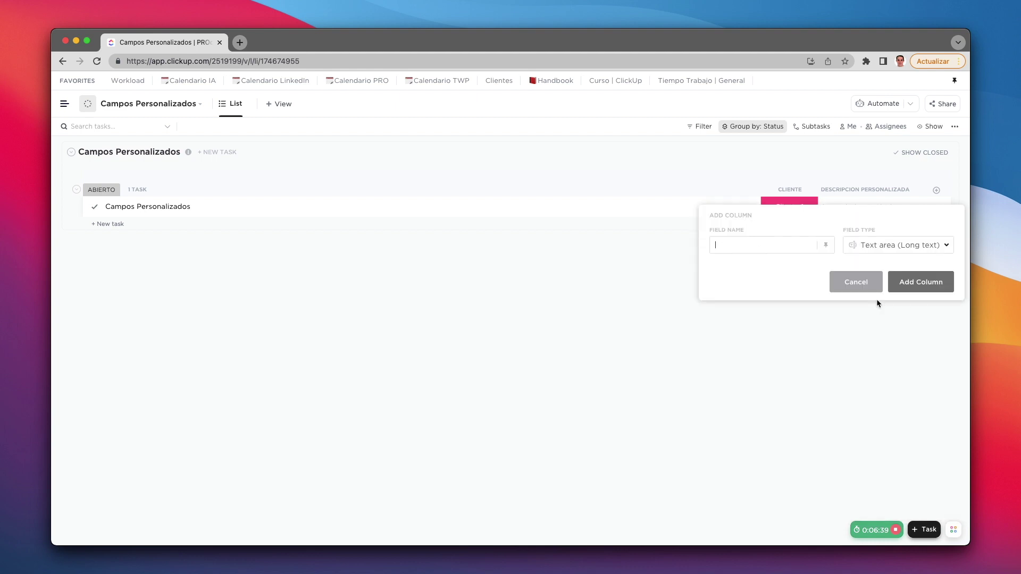
{"action": "type", "text": "Descripción Larga"}
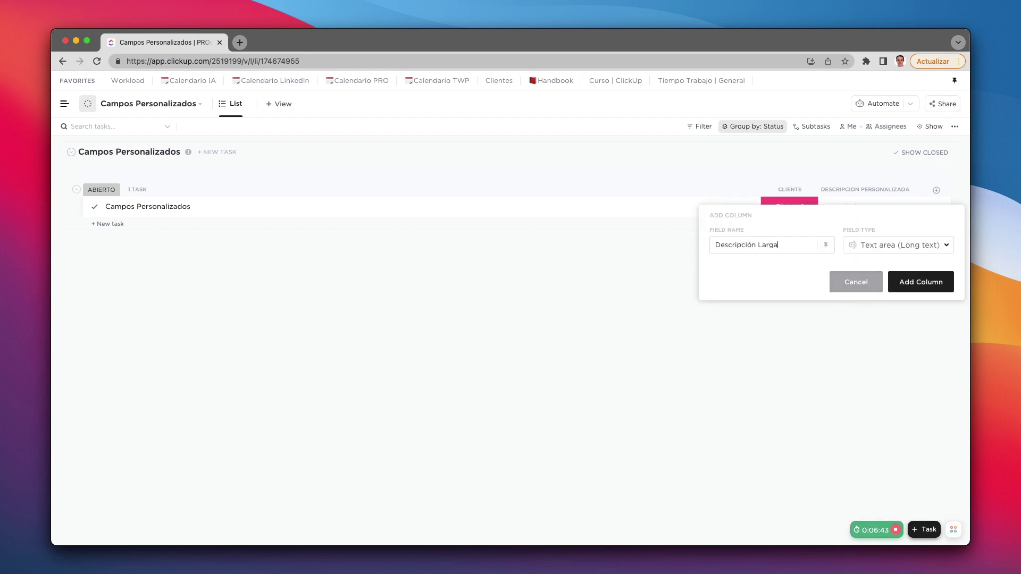
{"action": "left_click", "coordinate": [912, 283]}
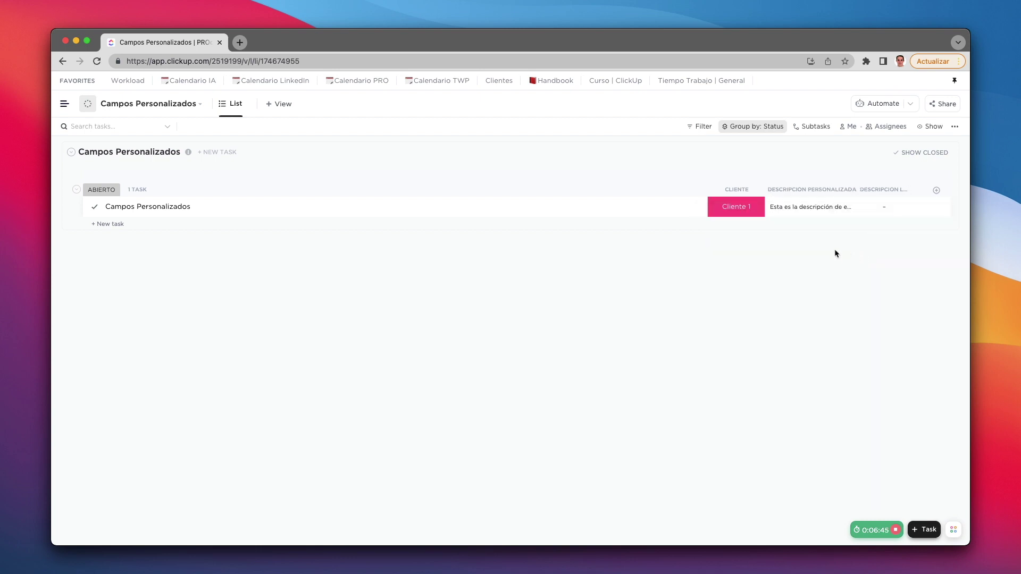
{"action": "left_click", "coordinate": [895, 208]}
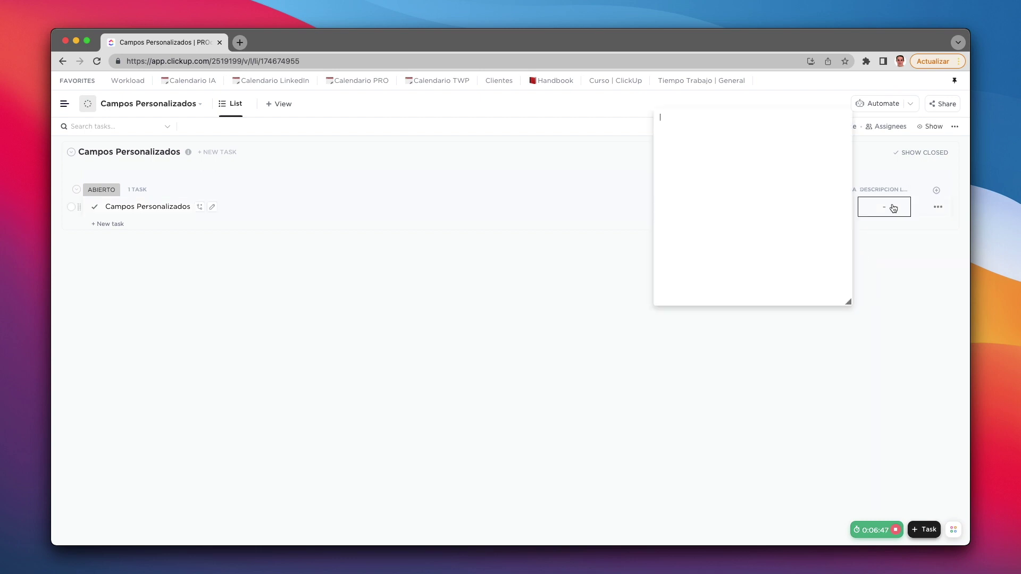
{"action": "type", "text": "lorem"}
{"action": "left_click", "coordinate": [769, 392]}
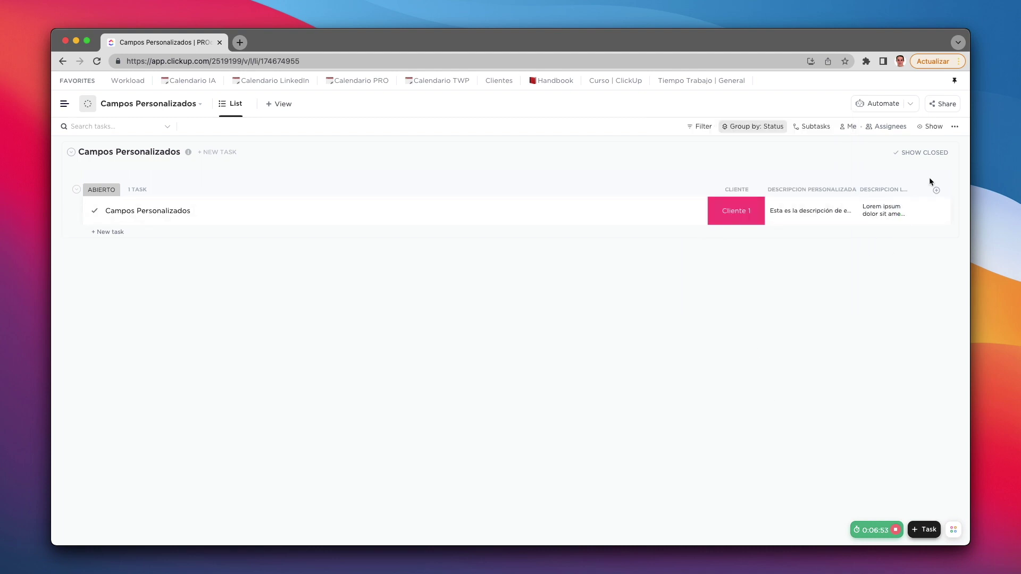
Step: Add a Date column named Cumpleaños
{"action": "left_click", "coordinate": [937, 192]}
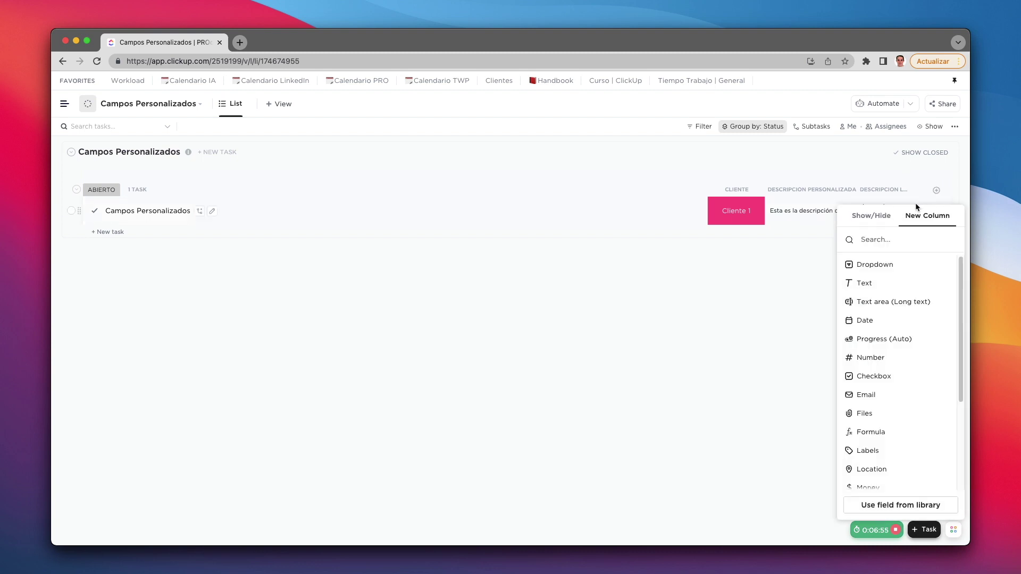
{"action": "mouse_move", "coordinate": [870, 323]}
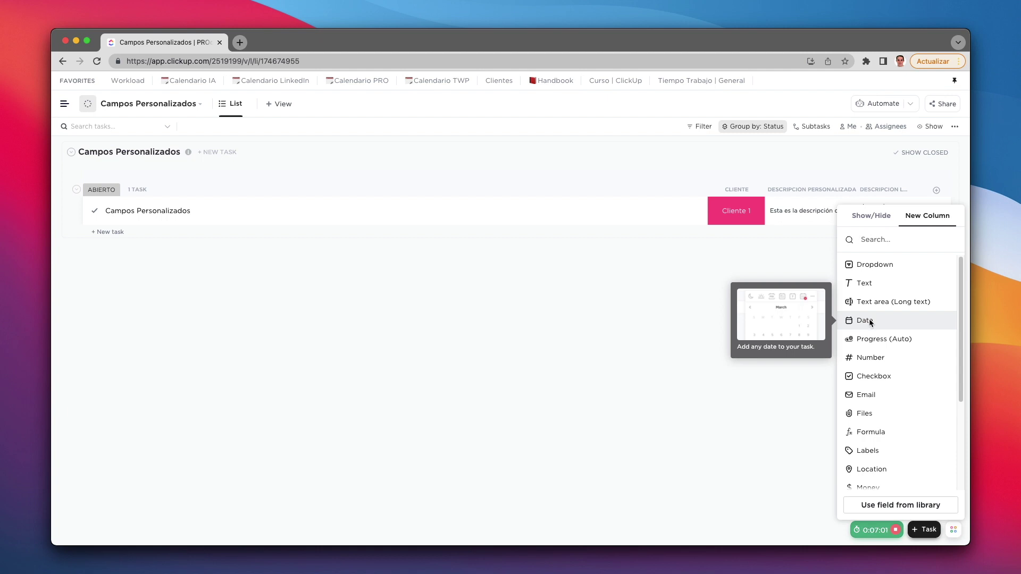
{"action": "left_click", "coordinate": [865, 321]}
{"action": "type", "text": "Cumpleaños"}
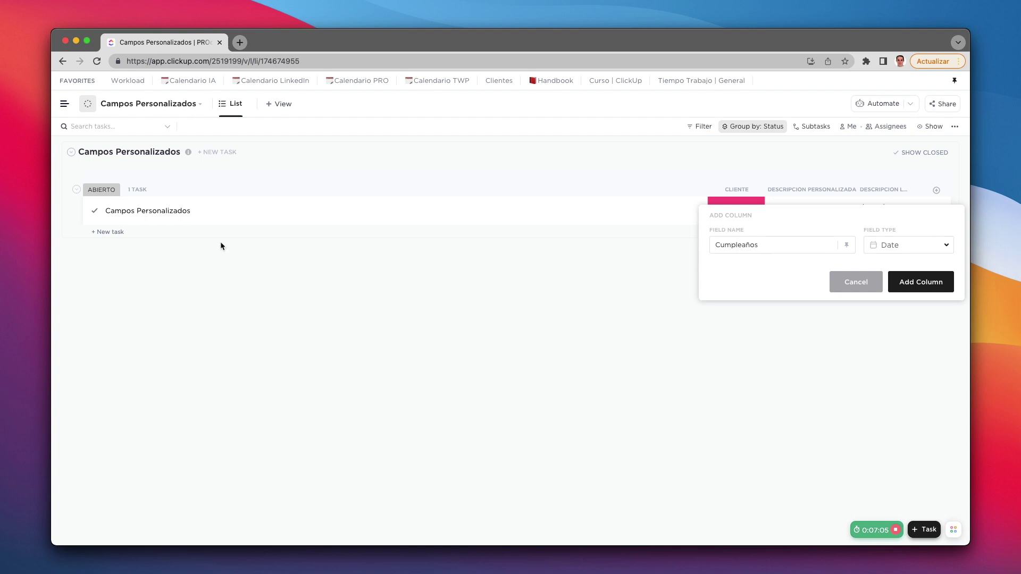
{"action": "left_click", "coordinate": [923, 284]}
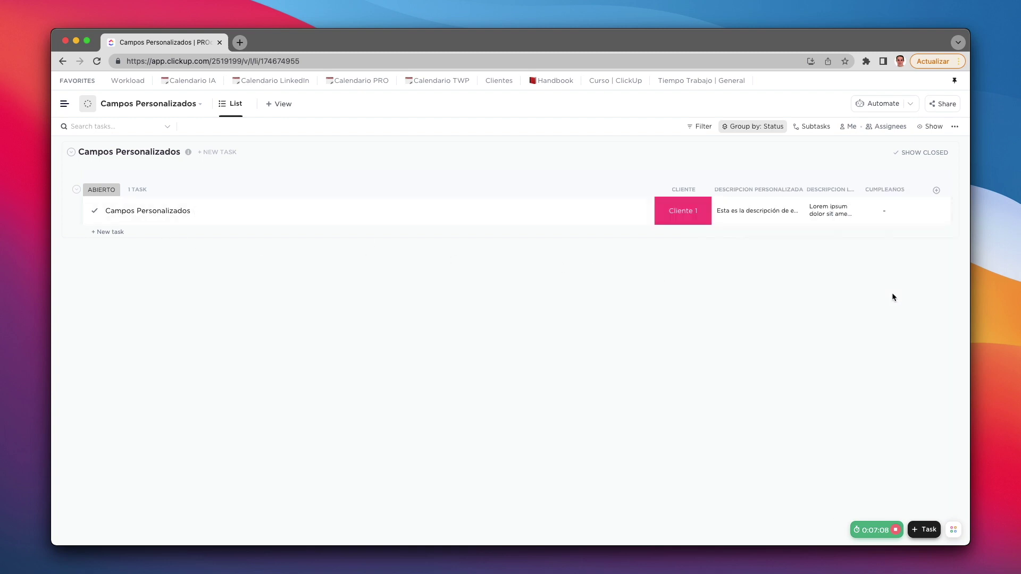
Step: Set the task's Cumpleaños date to 10 May 2022
{"action": "left_click", "coordinate": [887, 214]}
{"action": "left_click", "coordinate": [870, 322]}
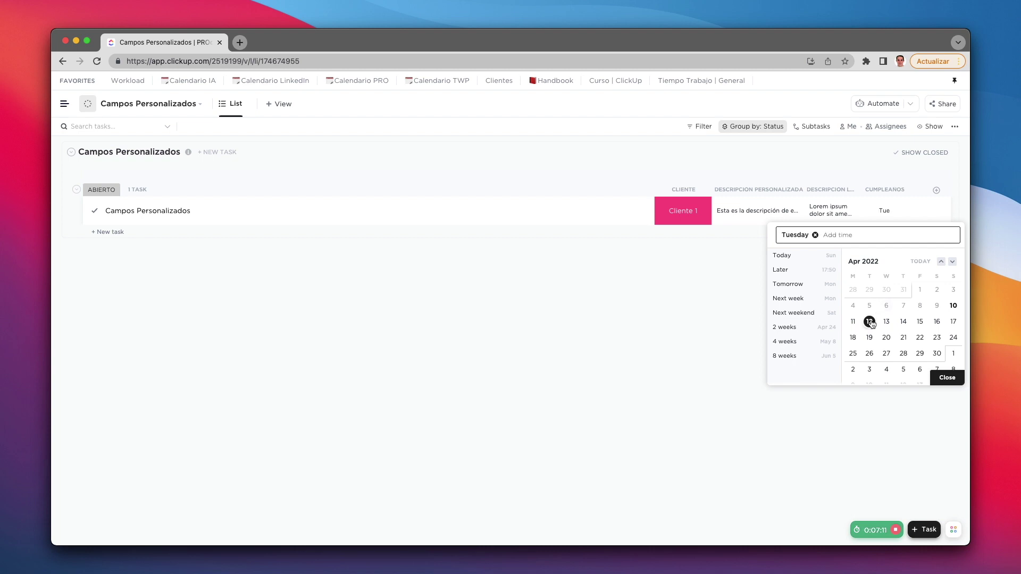
{"action": "left_click", "coordinate": [938, 379]}
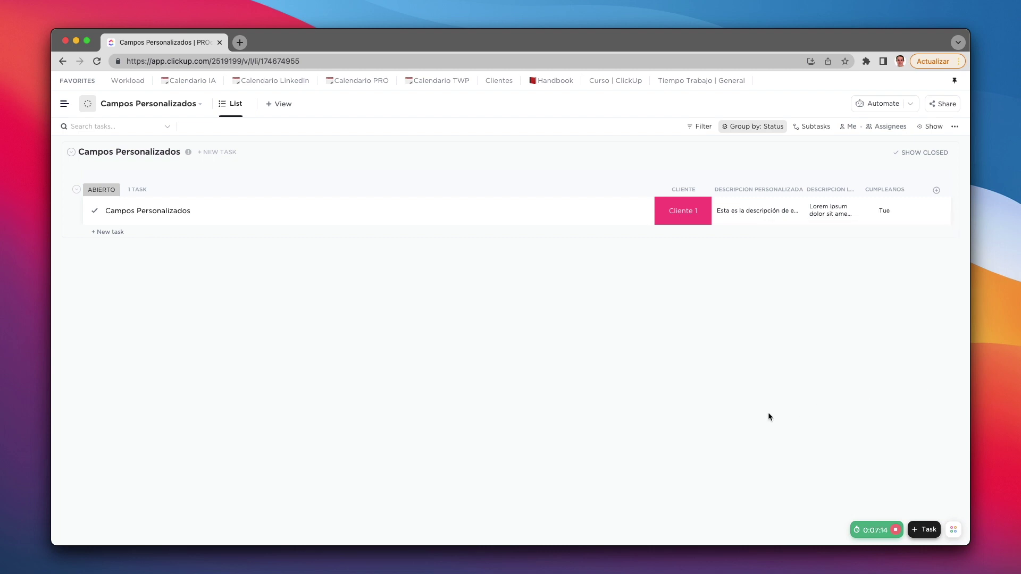
{"action": "left_click", "coordinate": [882, 210]}
{"action": "scroll", "coordinate": [877, 340], "scroll_direction": "down", "scroll_amount": 2}
{"action": "left_click", "coordinate": [870, 358]}
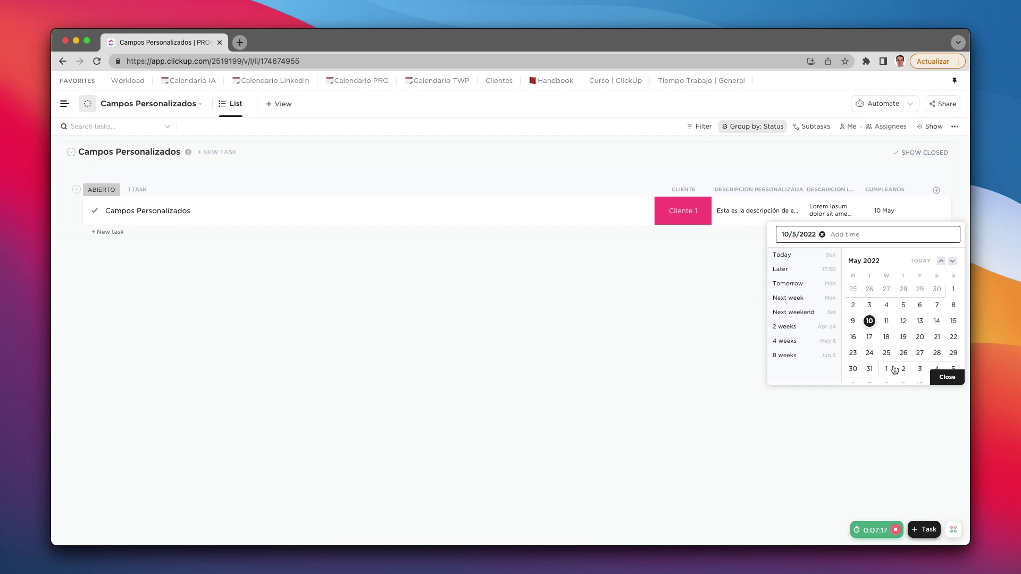
{"action": "left_click", "coordinate": [946, 378]}
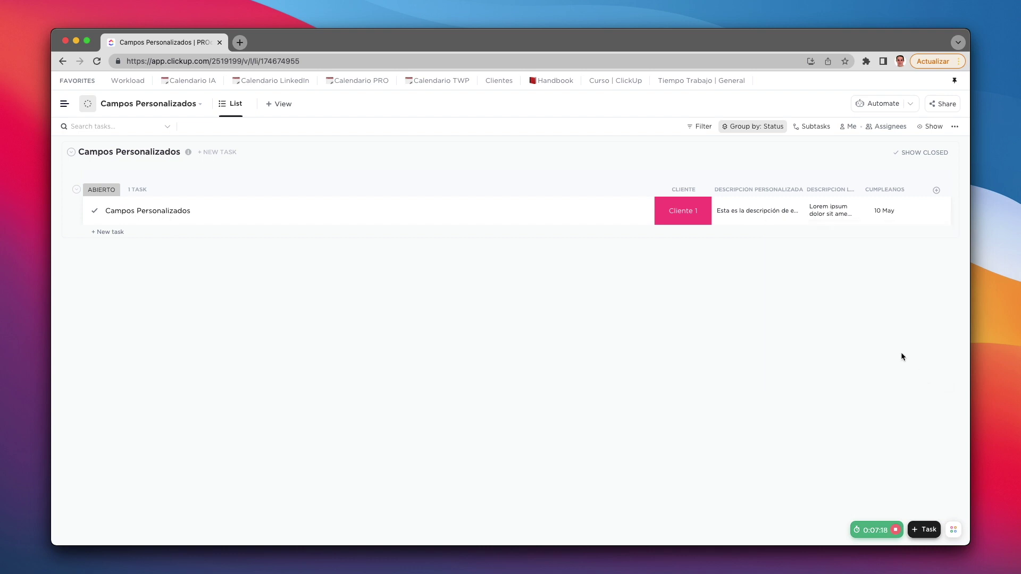
Step: Add a Progress (Auto) column named Progreso that shows tasks without action items as 100% completed
{"action": "left_click", "coordinate": [937, 190]}
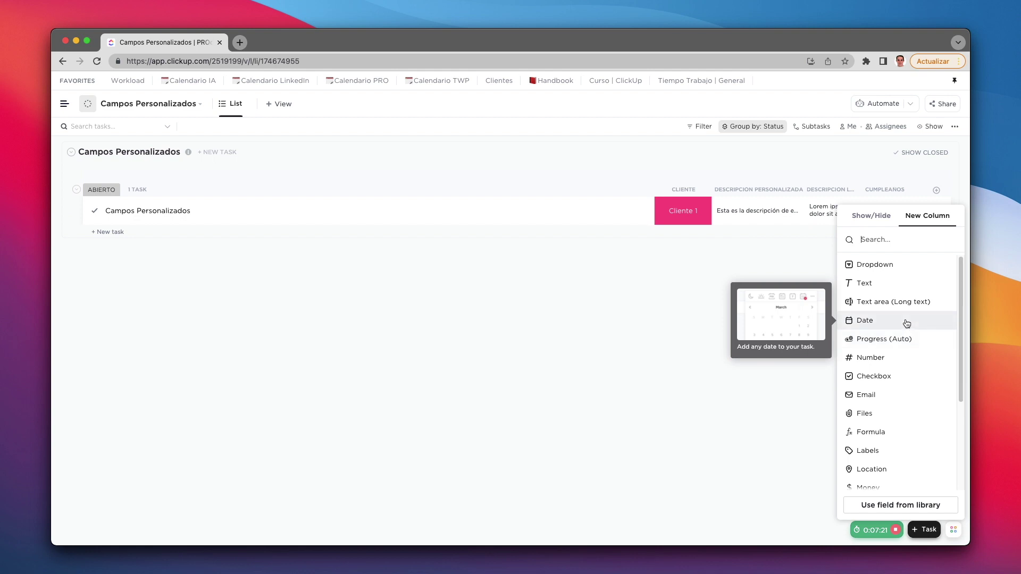
{"action": "left_click", "coordinate": [898, 345]}
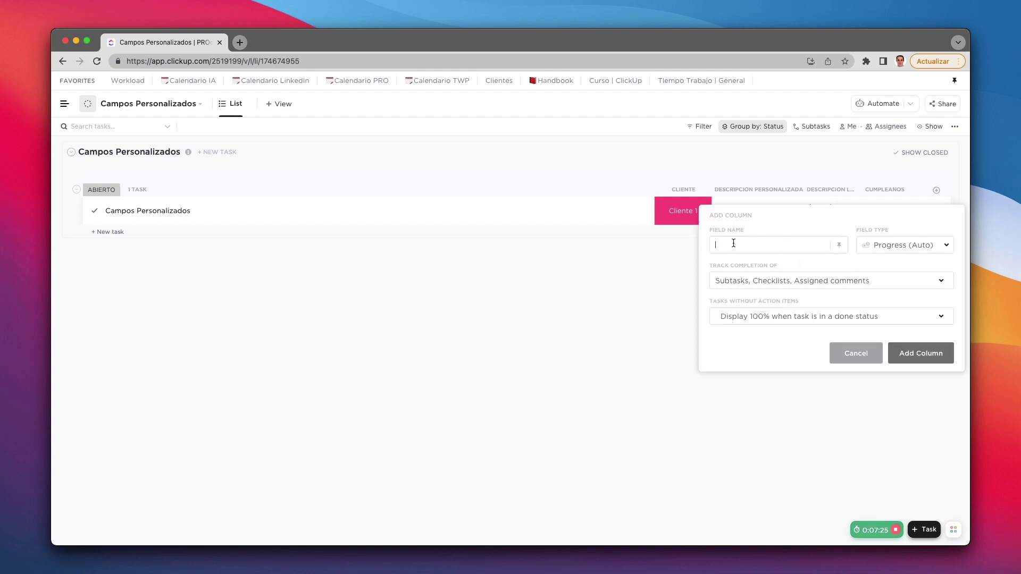
{"action": "type", "text": "Progreso"}
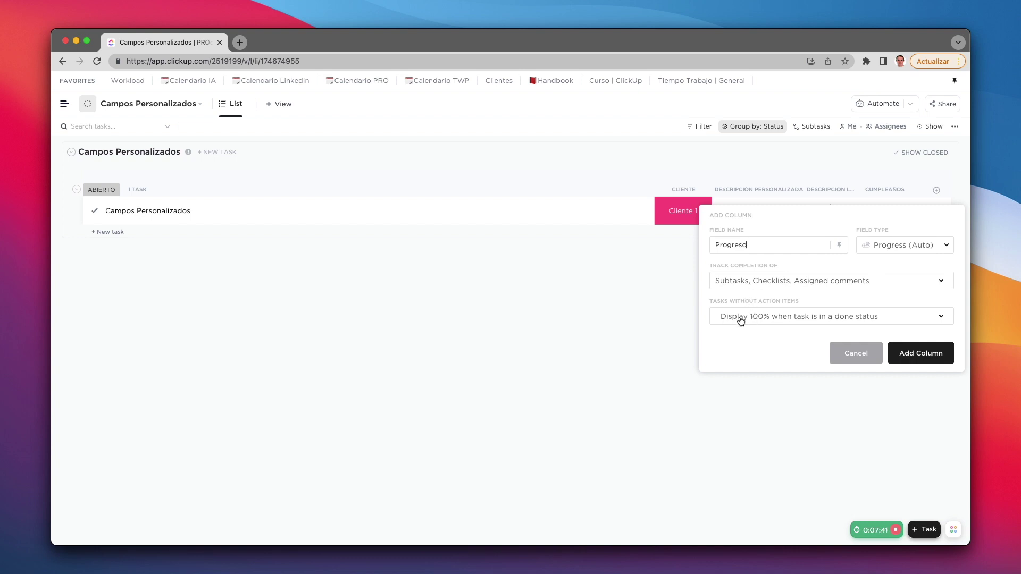
{"action": "left_click", "coordinate": [766, 323]}
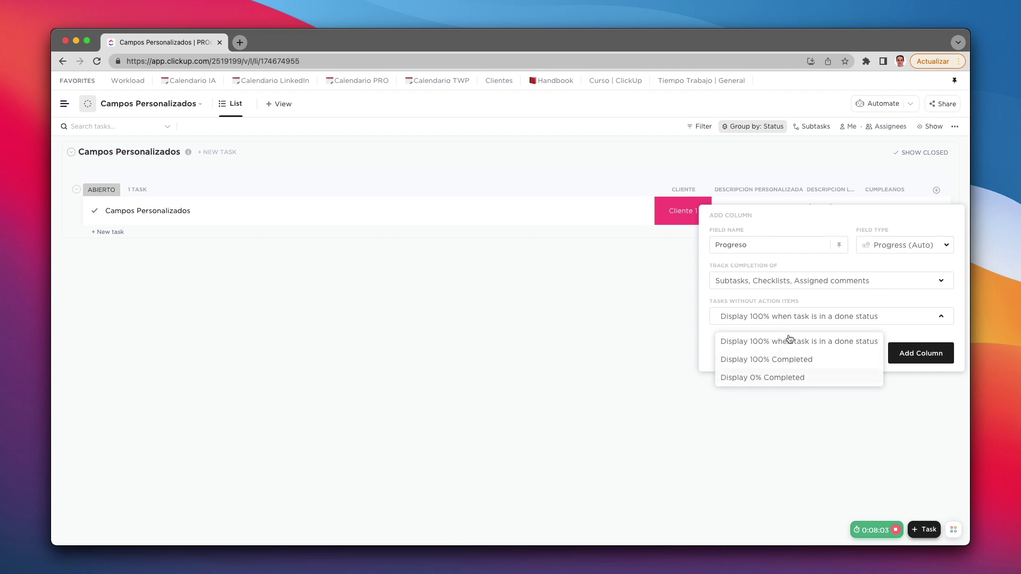
{"action": "left_click", "coordinate": [797, 361]}
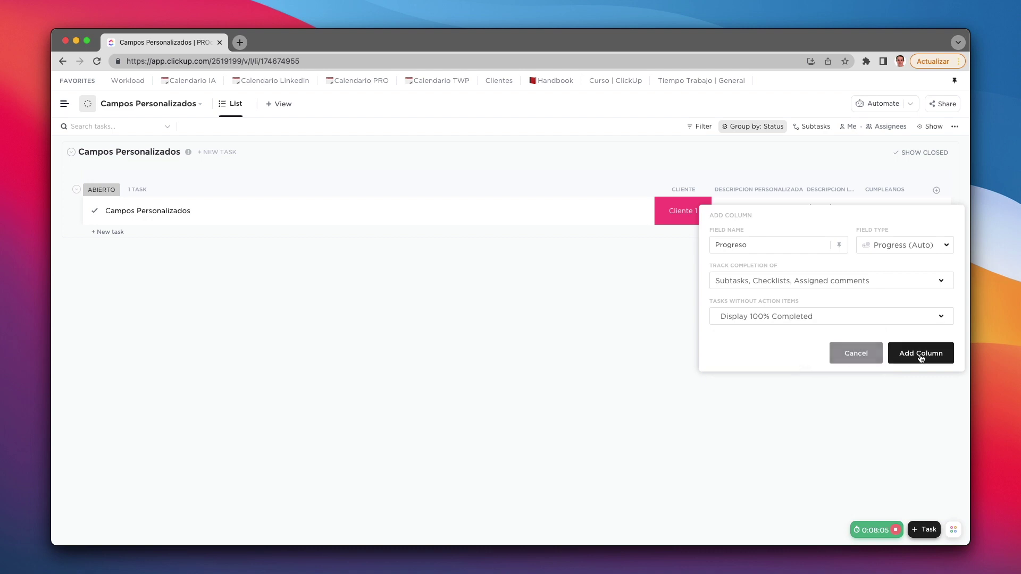
{"action": "left_click", "coordinate": [922, 353]}
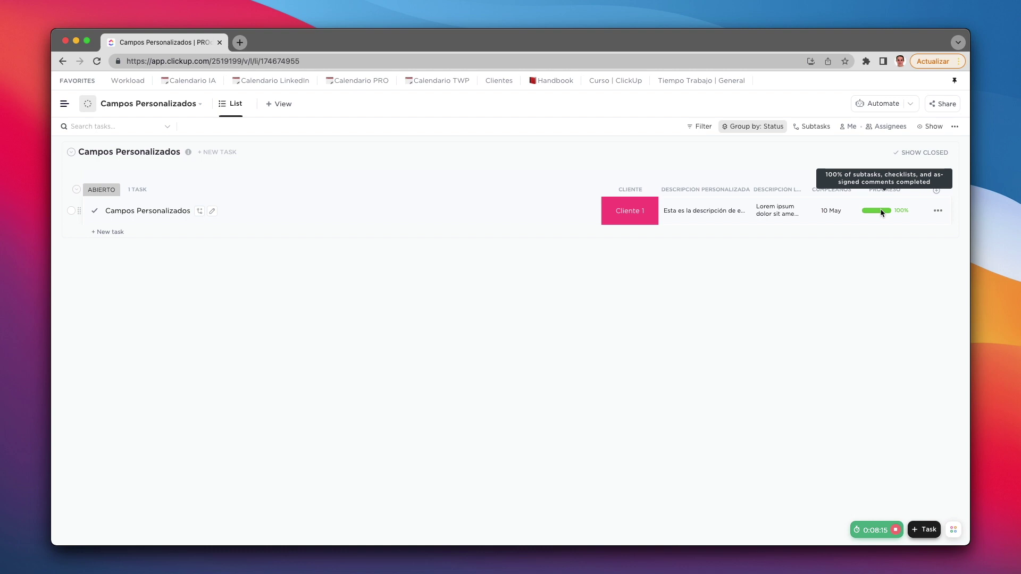
Step: Add a subtask named Subtarea 1 under Campos Personalizados
{"action": "left_click", "coordinate": [200, 210]}
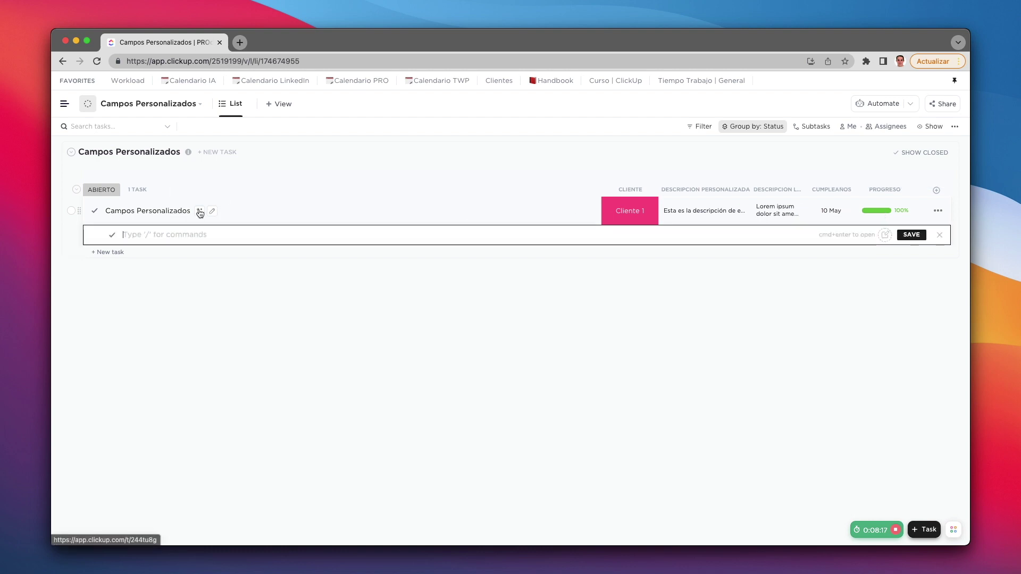
{"action": "type", "text": "Subtarea 1"}
{"action": "key", "text": "Return"}
{"action": "left_click", "coordinate": [218, 330]}
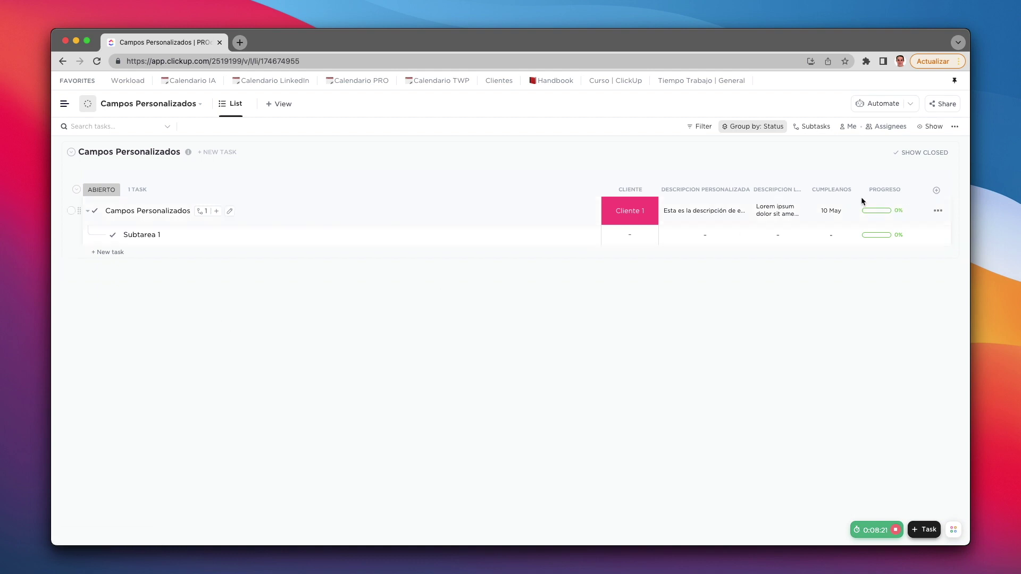
{"action": "left_click", "coordinate": [202, 212]}
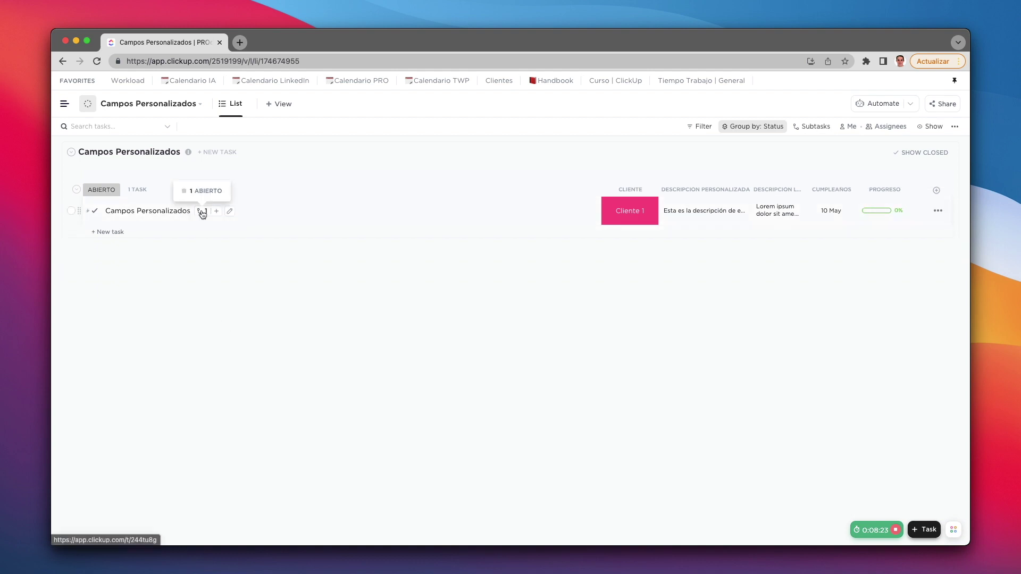
{"action": "left_click", "coordinate": [202, 212]}
Step: Add a second subtask, Subtarea 2, and mark it complete
{"action": "left_click", "coordinate": [217, 211]}
{"action": "type", "text": "Subt"}
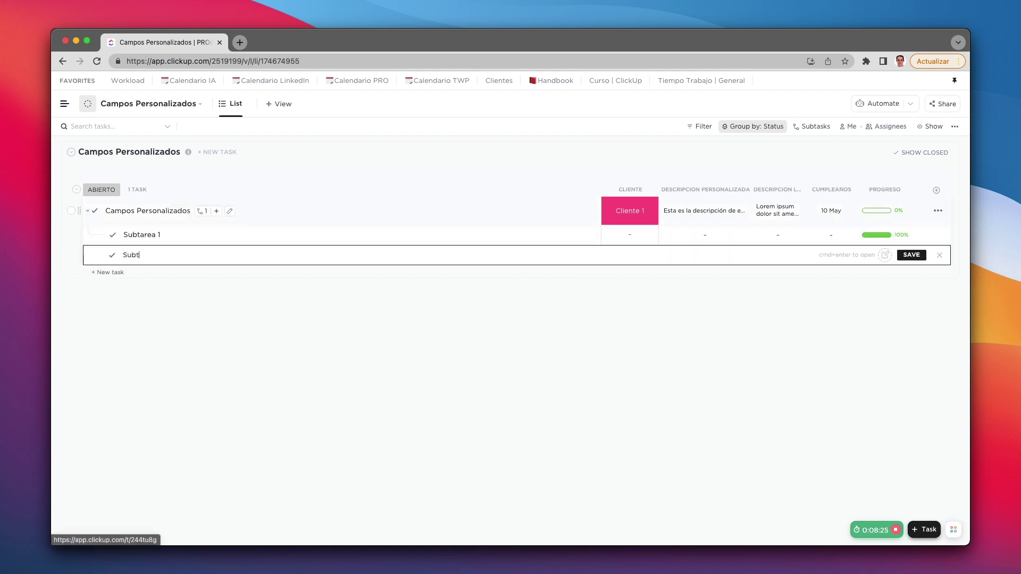
{"action": "type", "text": "area 2"}
{"action": "key", "text": "Return"}
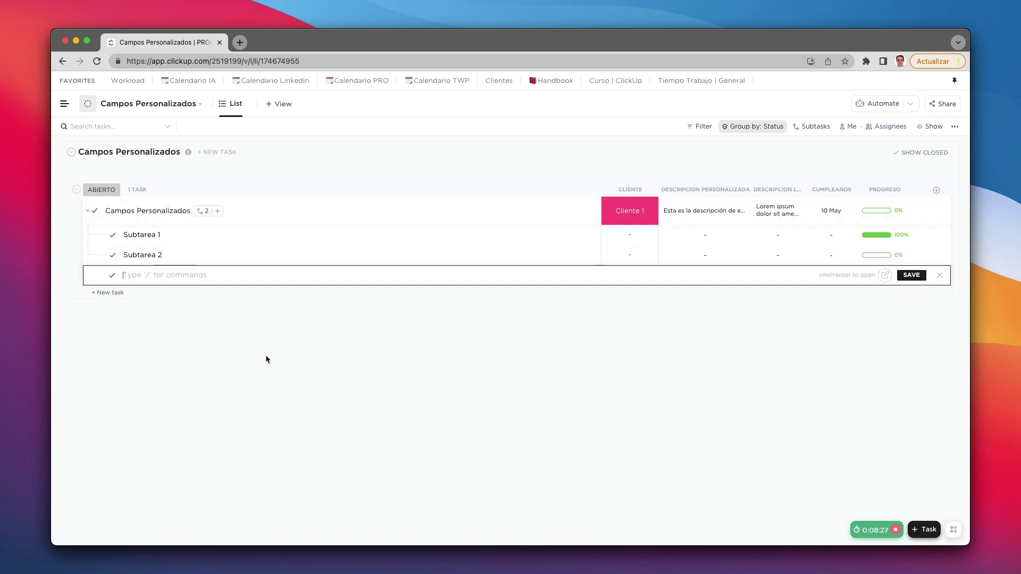
{"action": "left_click", "coordinate": [538, 361]}
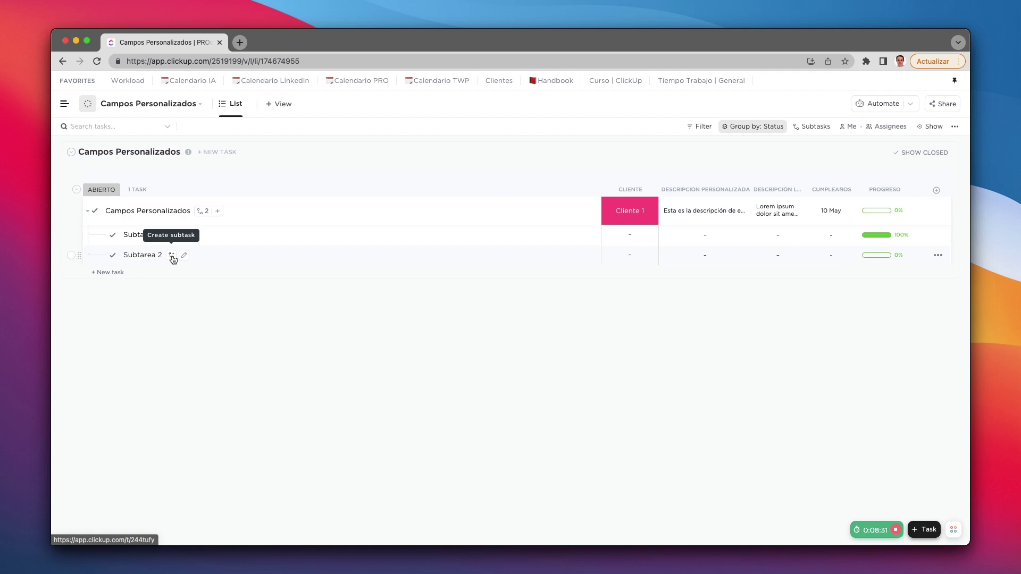
{"action": "left_click", "coordinate": [112, 256]}
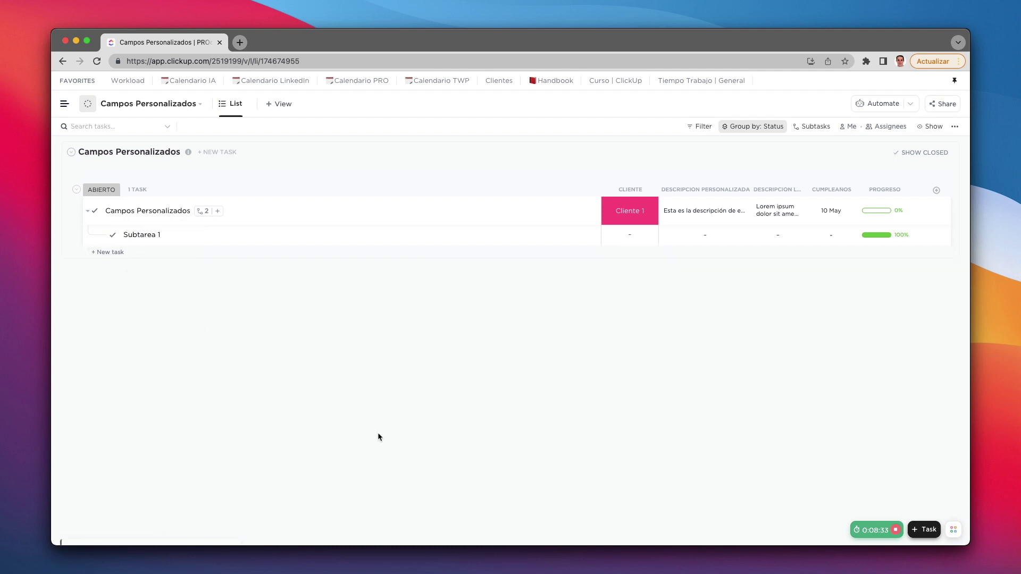
{"action": "mouse_move", "coordinate": [899, 215]}
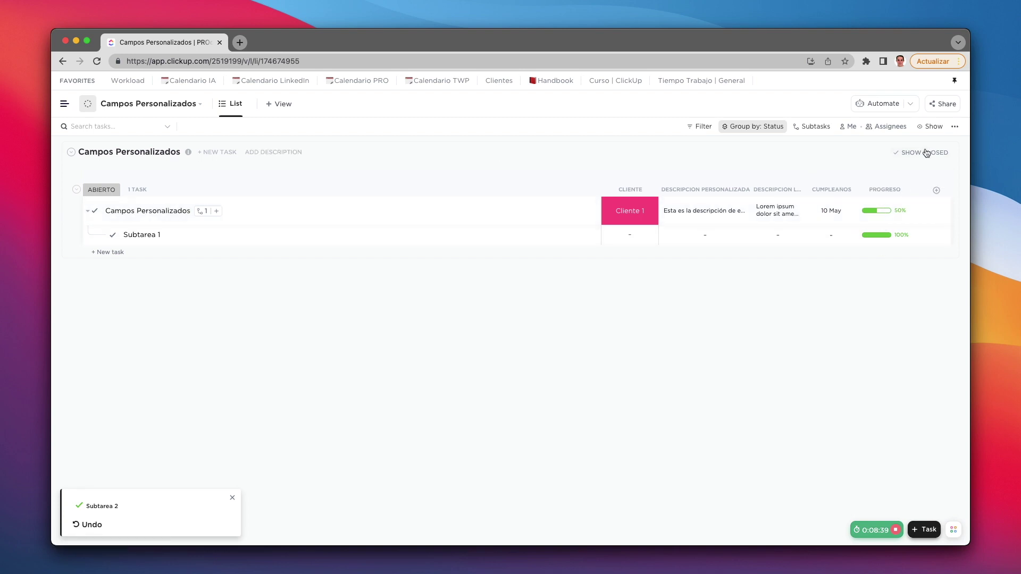
Step: Turn on Closed subtasks in the view's Show options with Autosave view so Subtarea 2 reappears
{"action": "left_click", "coordinate": [955, 128]}
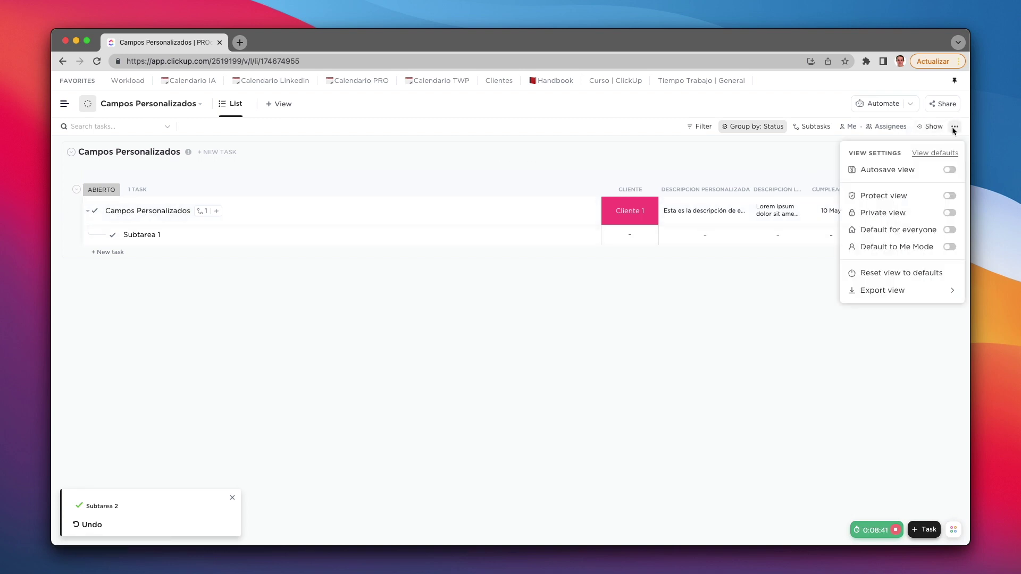
{"action": "left_click", "coordinate": [931, 126]}
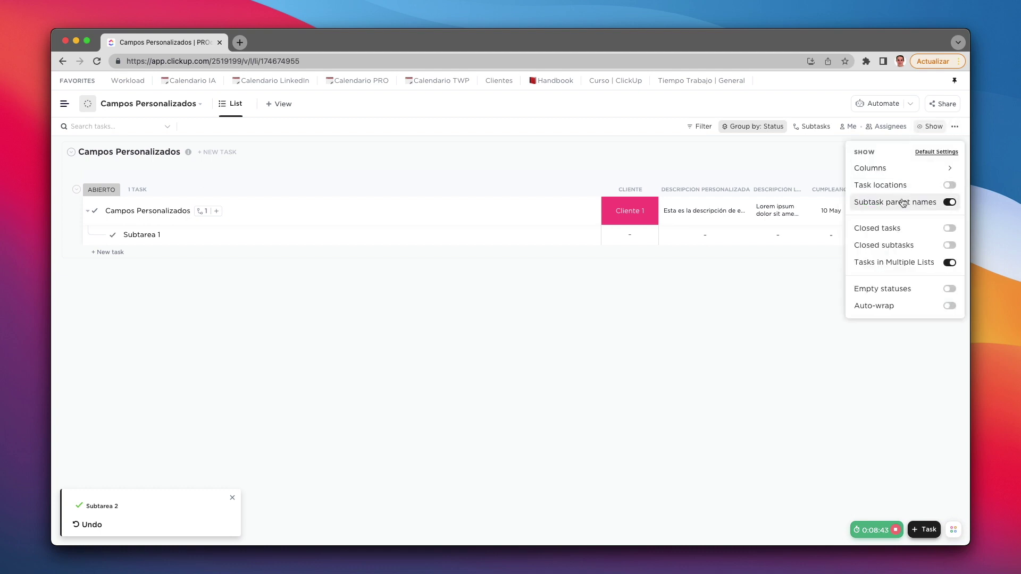
{"action": "left_click", "coordinate": [950, 246]}
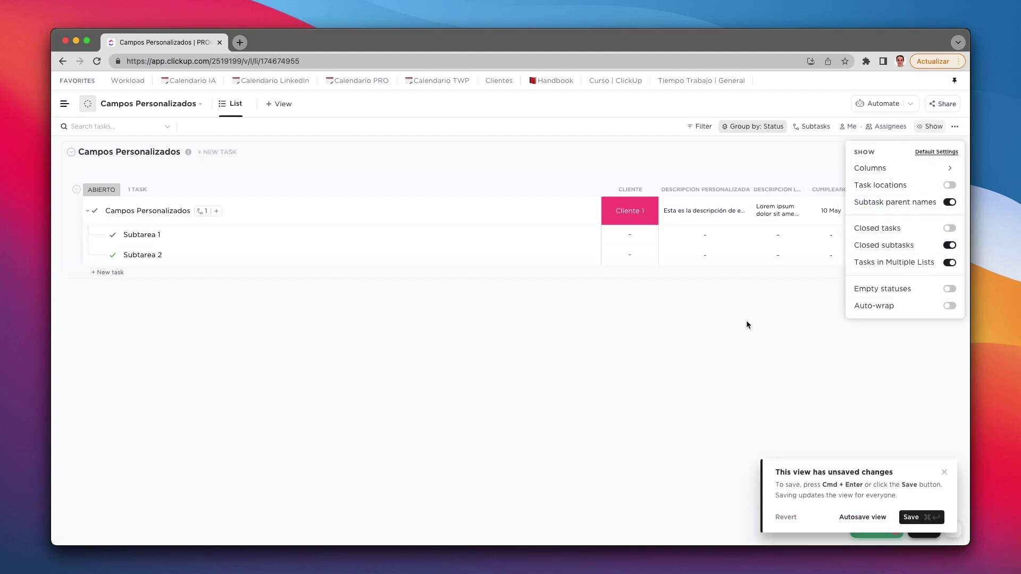
{"action": "left_click", "coordinate": [858, 517]}
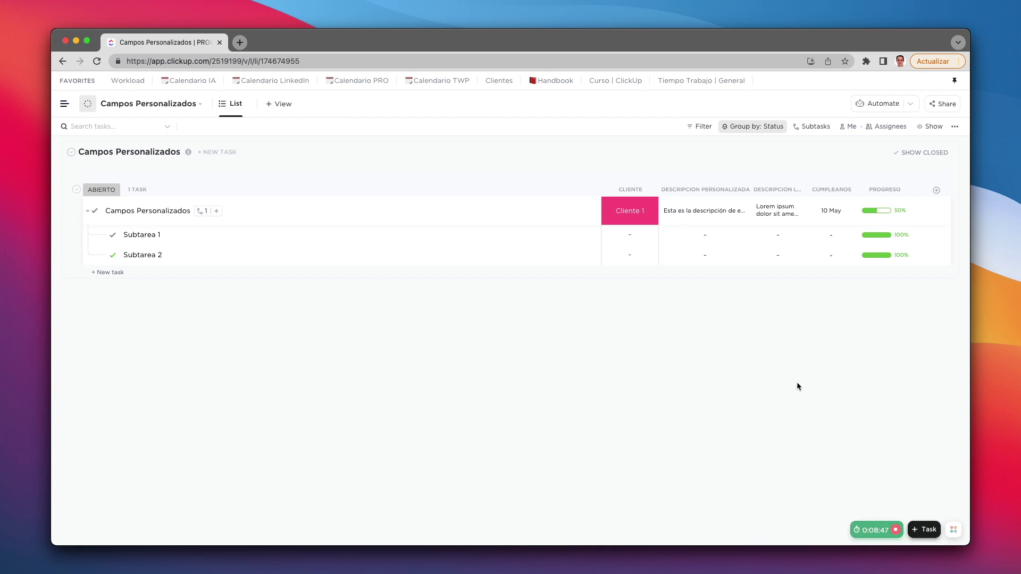
{"action": "mouse_move", "coordinate": [889, 236]}
{"action": "left_click", "coordinate": [88, 211]}
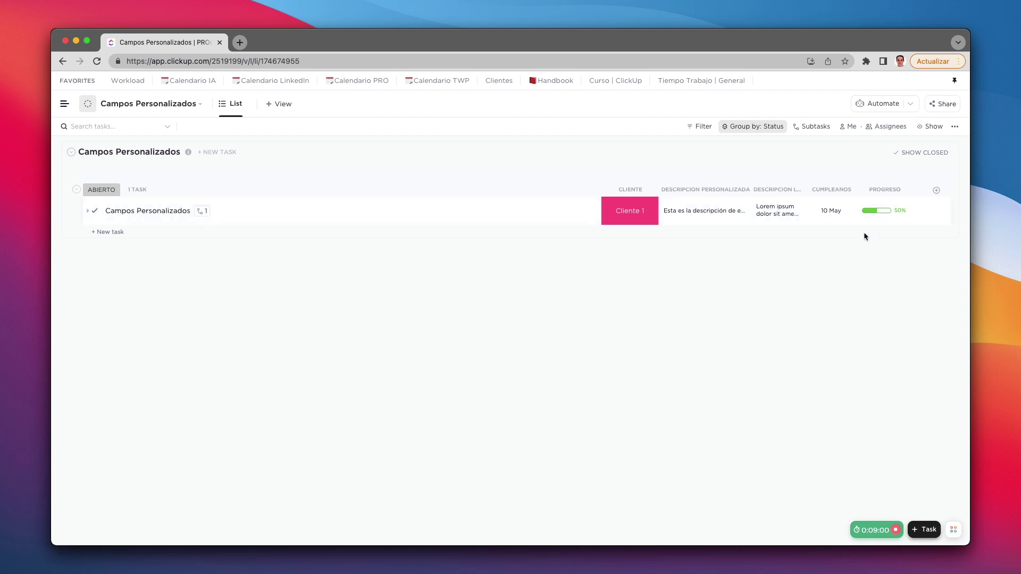
{"action": "left_click", "coordinate": [89, 211]}
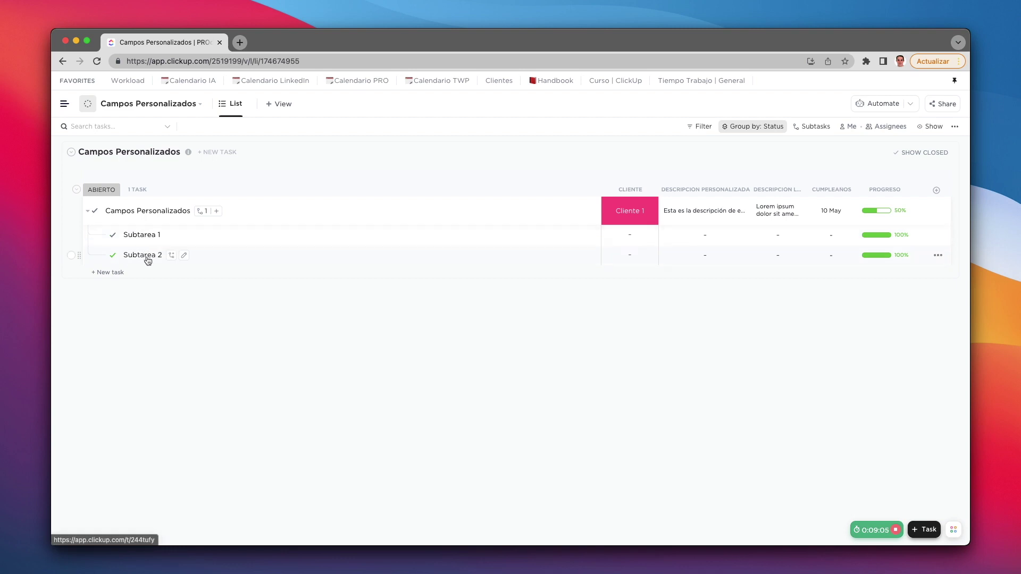
{"action": "mouse_move", "coordinate": [876, 203]}
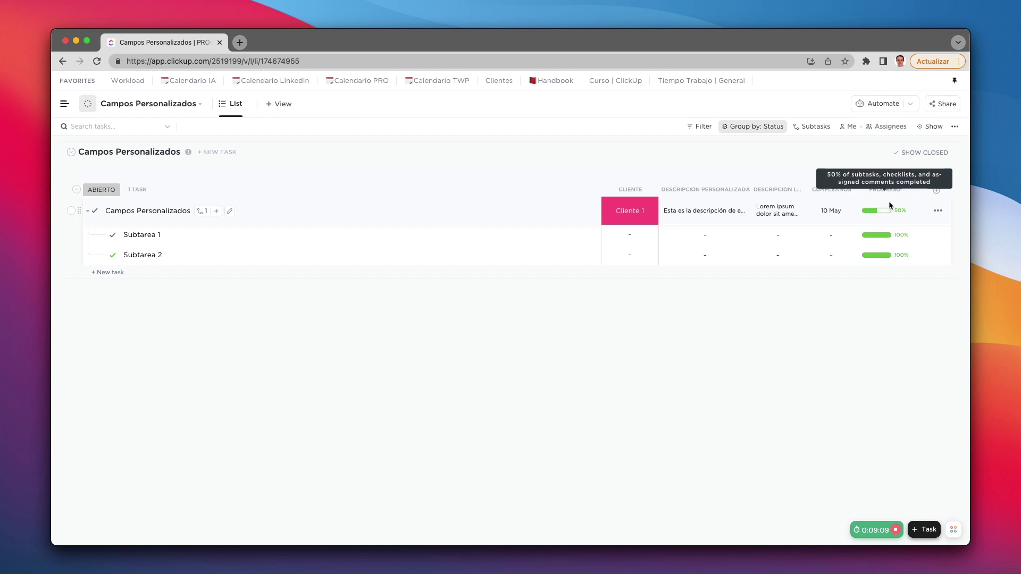
Step: Add a Progress (Manual) column named Progreso manual and drag the task's slider partway
{"action": "left_click", "coordinate": [937, 191]}
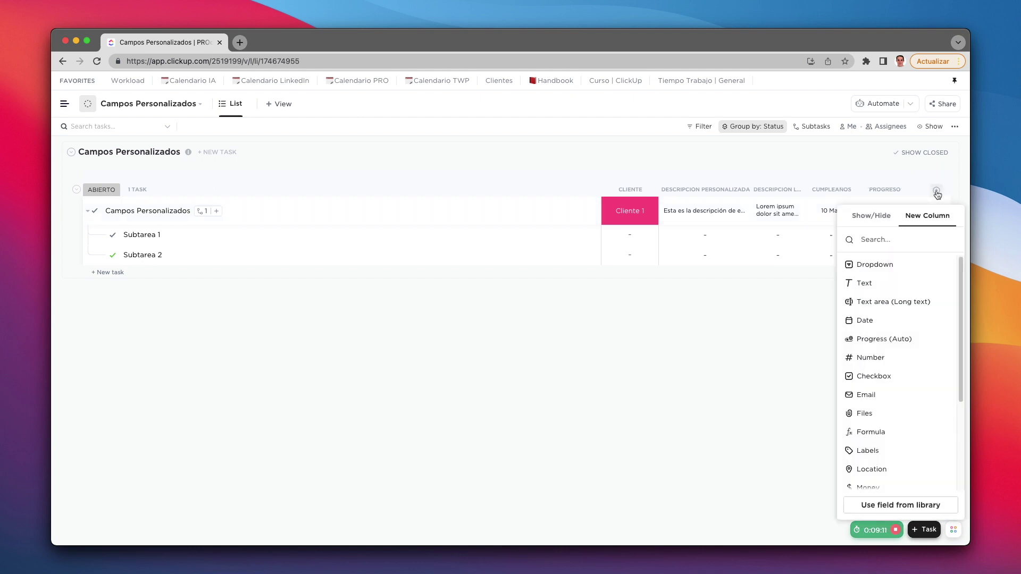
{"action": "scroll", "coordinate": [912, 345], "scroll_direction": "down", "scroll_amount": 5}
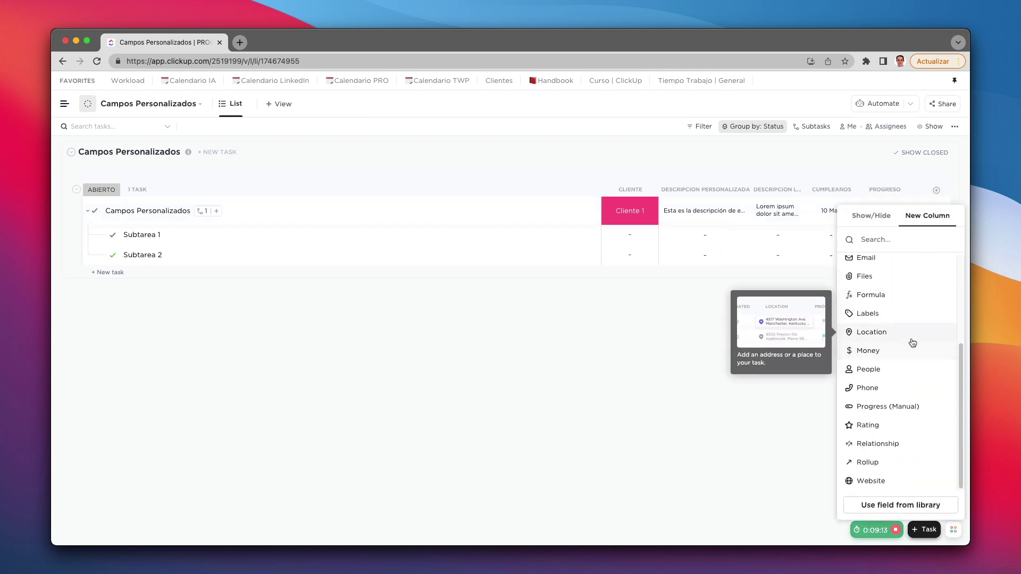
{"action": "left_click", "coordinate": [872, 406]}
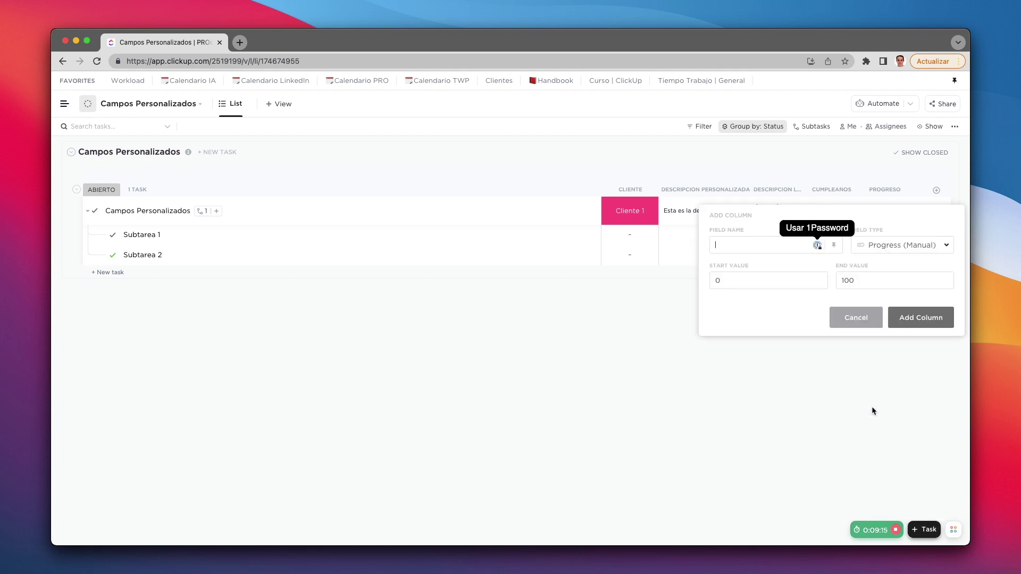
{"action": "type", "text": "Progreso manual"}
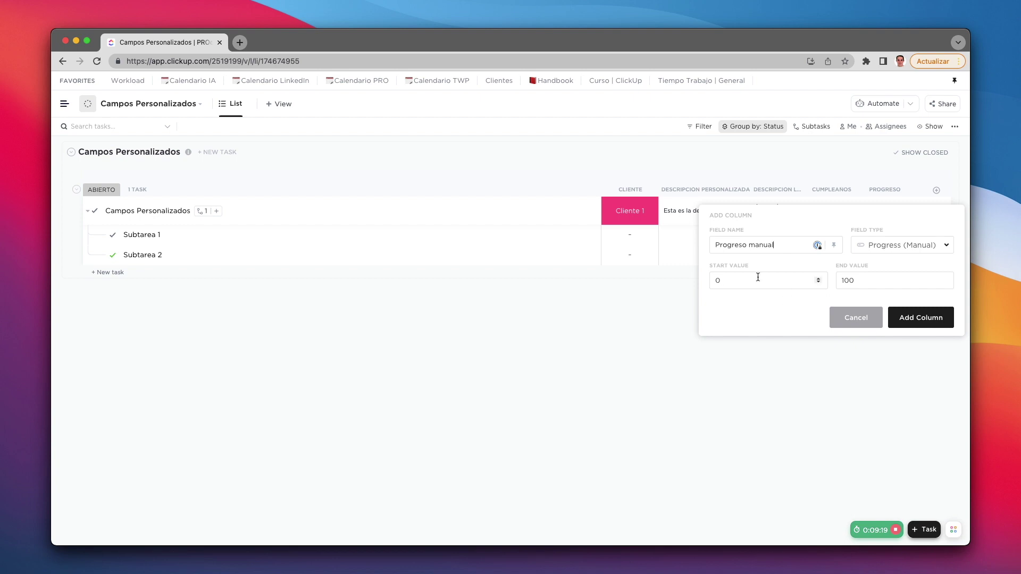
{"action": "left_click", "coordinate": [904, 317]}
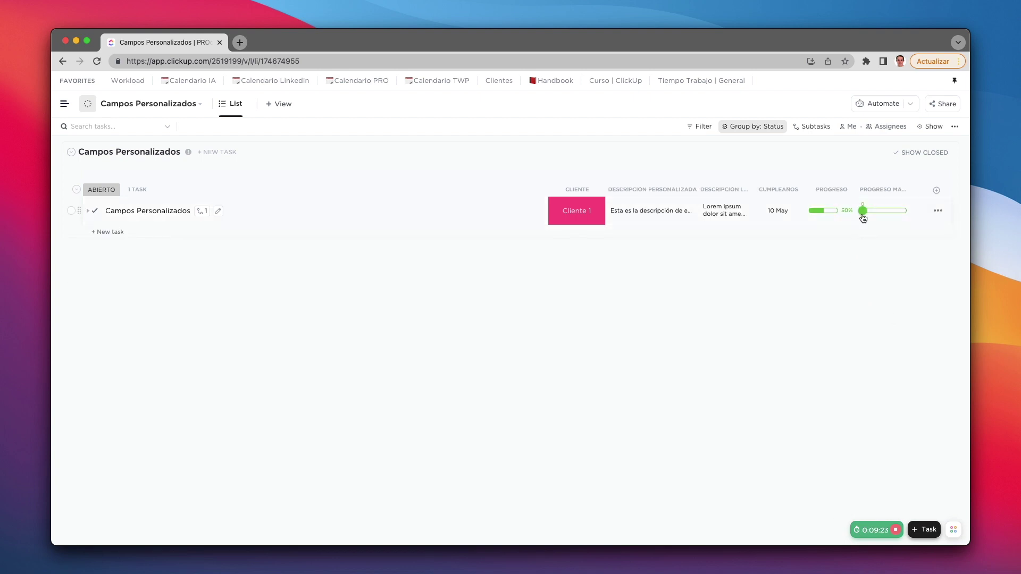
{"action": "left_click_drag", "start_coordinate": [863, 210], "coordinate": [893, 212]}
{"action": "mouse_move", "coordinate": [831, 211]}
Step: Create a new Number column named Edad
{"action": "left_click", "coordinate": [937, 190]}
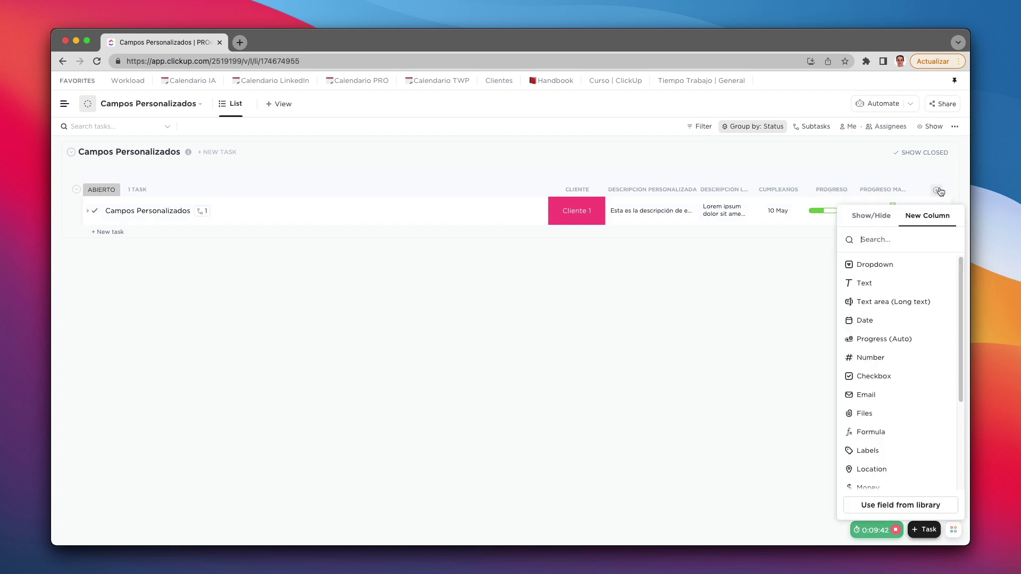
{"action": "left_click", "coordinate": [871, 358]}
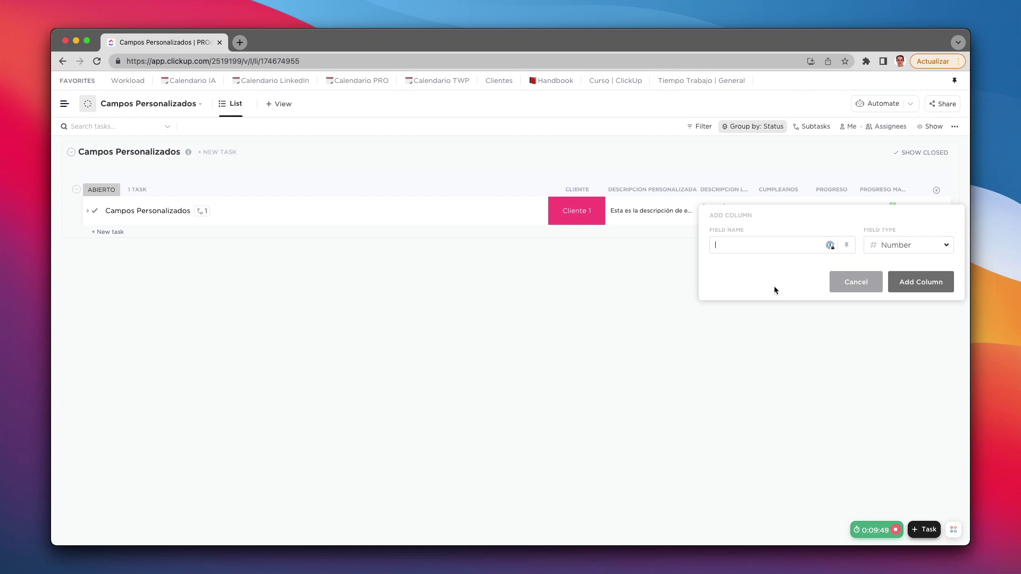
{"action": "type", "text": "Edad"}
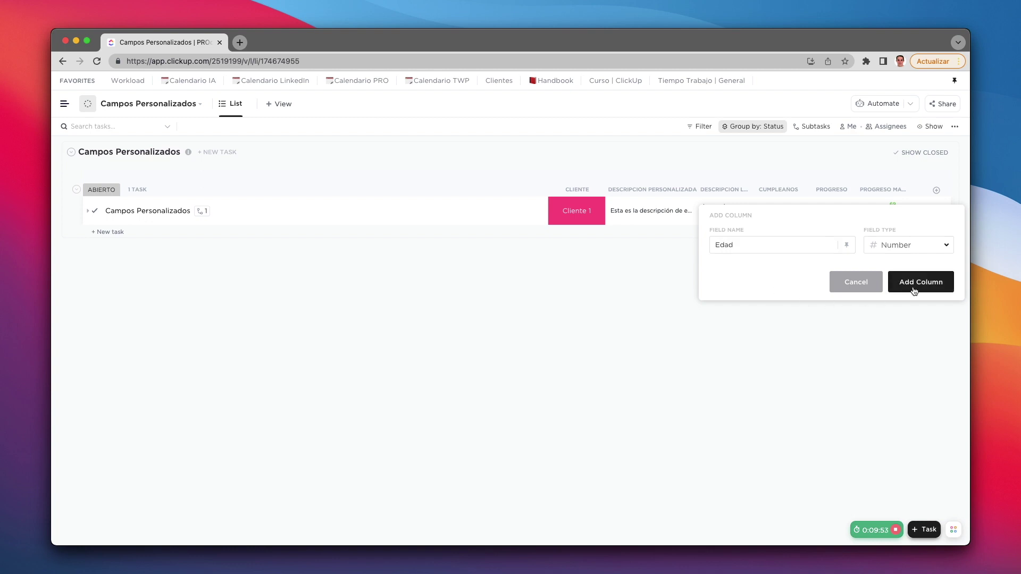
{"action": "left_click", "coordinate": [913, 289]}
Step: Enter 34 as the task's Edad value and briefly check the column's Calculate options
{"action": "left_click", "coordinate": [874, 209]}
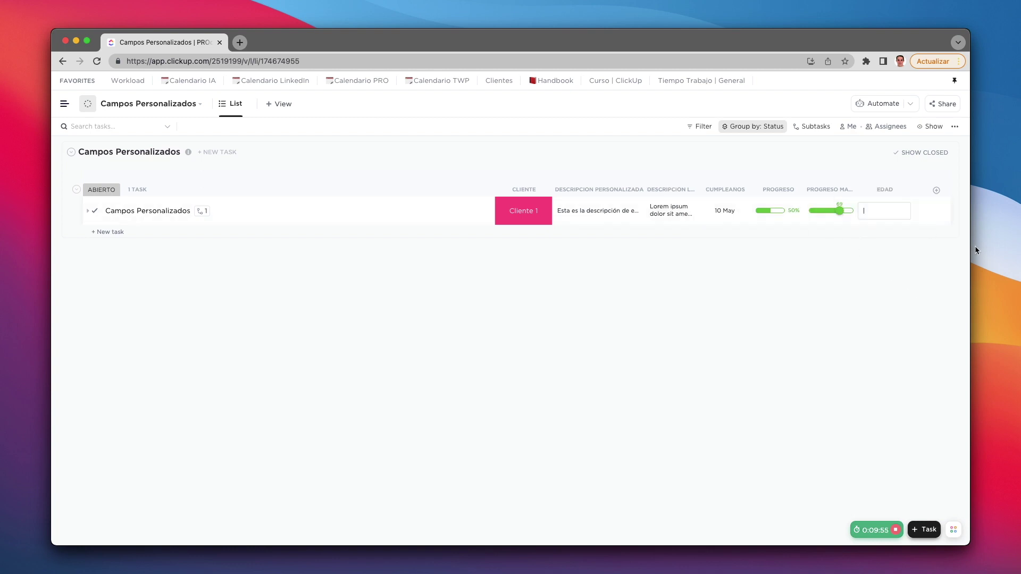
{"action": "type", "text": "34"}
{"action": "left_click", "coordinate": [952, 311]}
{"action": "left_click", "coordinate": [885, 233]}
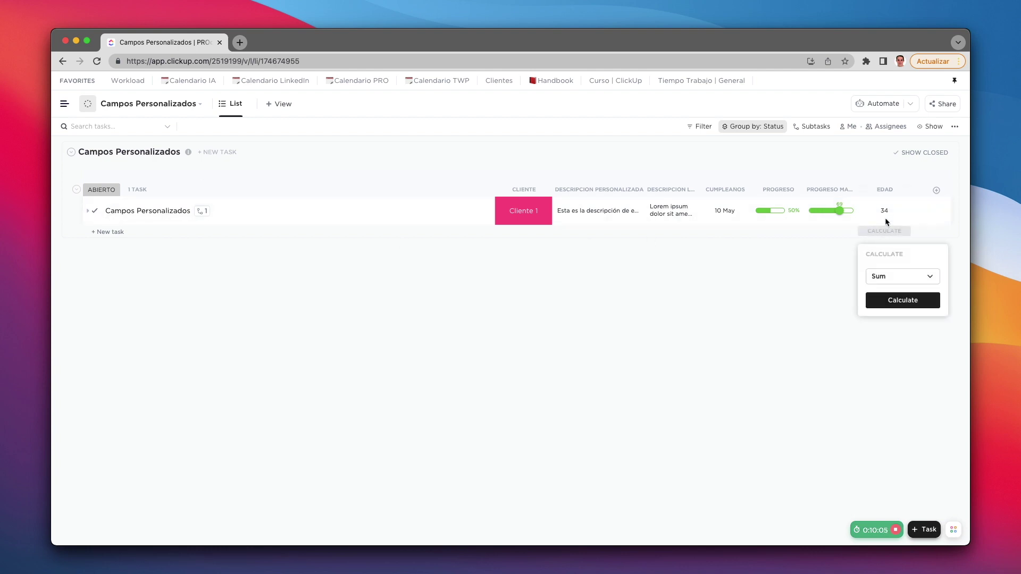
{"action": "left_click", "coordinate": [812, 298]}
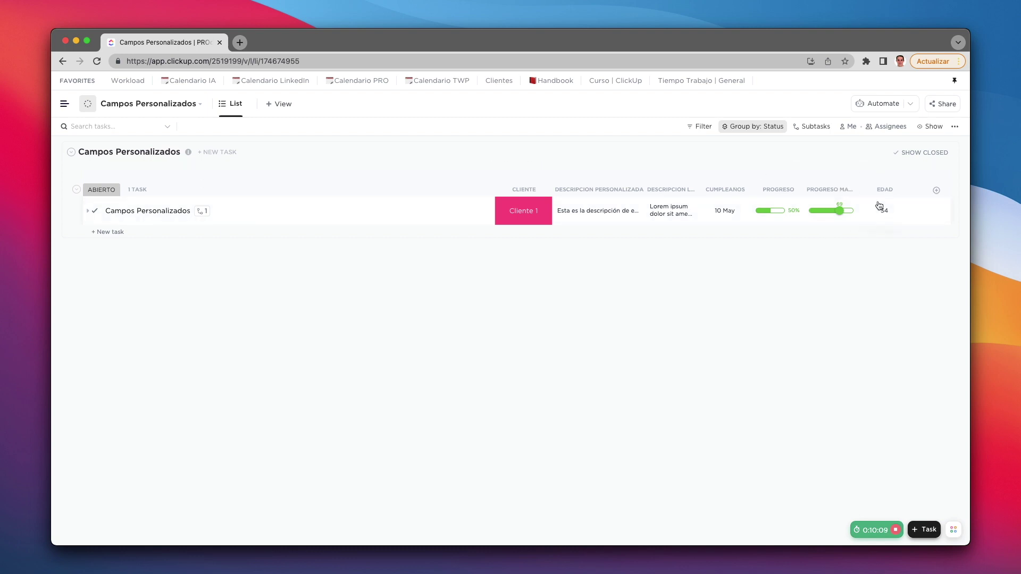
Step: Hide the CLIENTE, Descripción personalizada, Descripción Larga and Cumpleaños columns
{"action": "mouse_move", "coordinate": [873, 189]}
{"action": "left_click", "coordinate": [536, 189]}
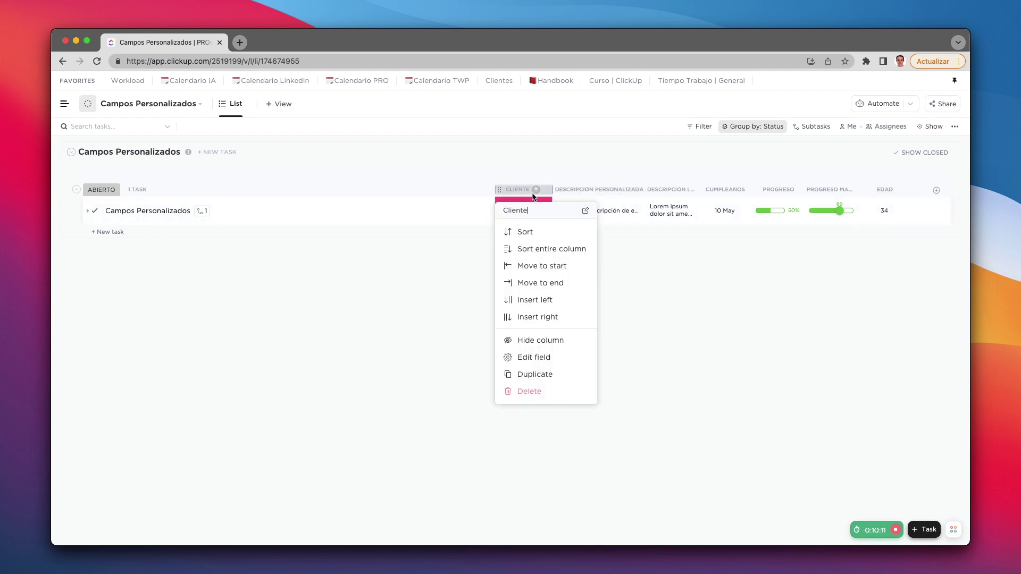
{"action": "left_click", "coordinate": [540, 340]}
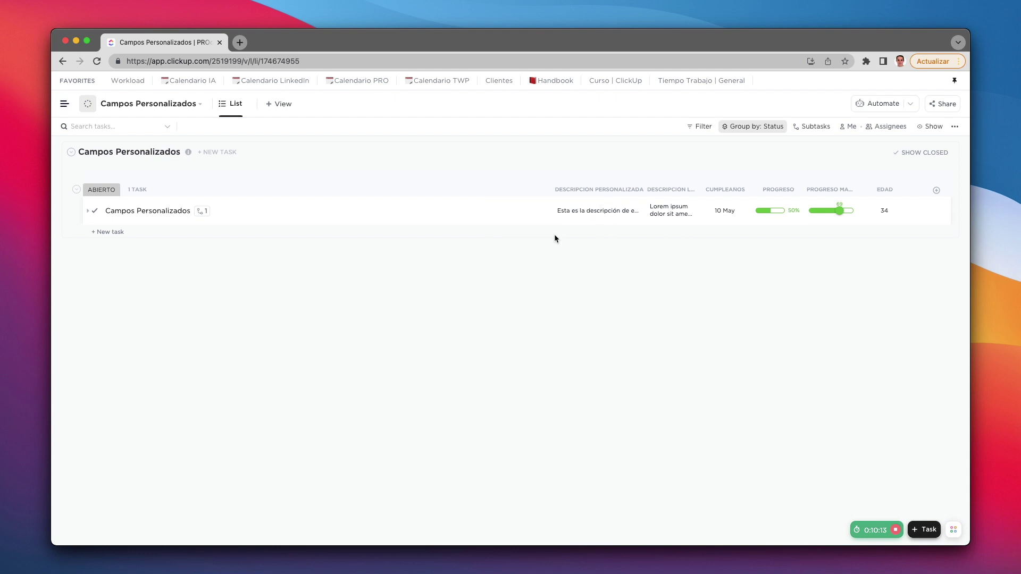
{"action": "left_click", "coordinate": [591, 189]}
{"action": "left_click", "coordinate": [599, 340]}
{"action": "left_click", "coordinate": [671, 190]}
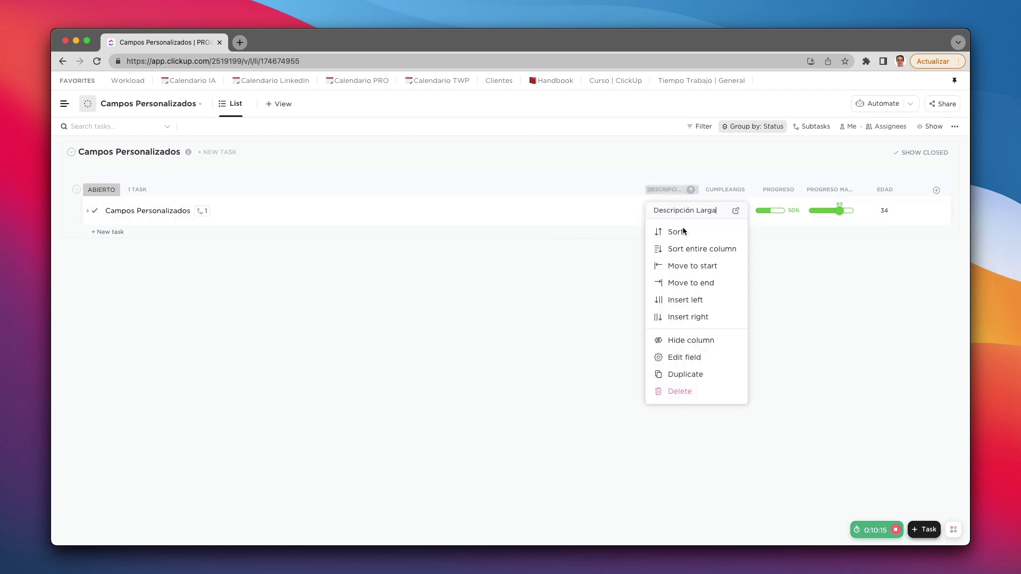
{"action": "left_click", "coordinate": [679, 340]}
{"action": "left_click", "coordinate": [733, 190]}
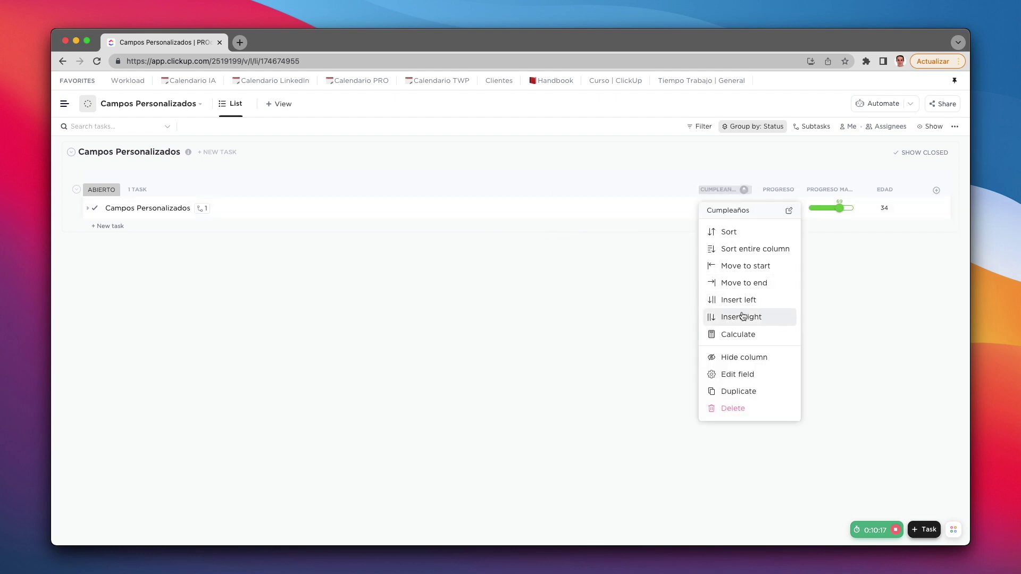
{"action": "left_click", "coordinate": [752, 357]}
Step: Hide the PROGRESO, Progreso manual and Edad columns
{"action": "left_click", "coordinate": [777, 189]}
{"action": "left_click", "coordinate": [777, 340]}
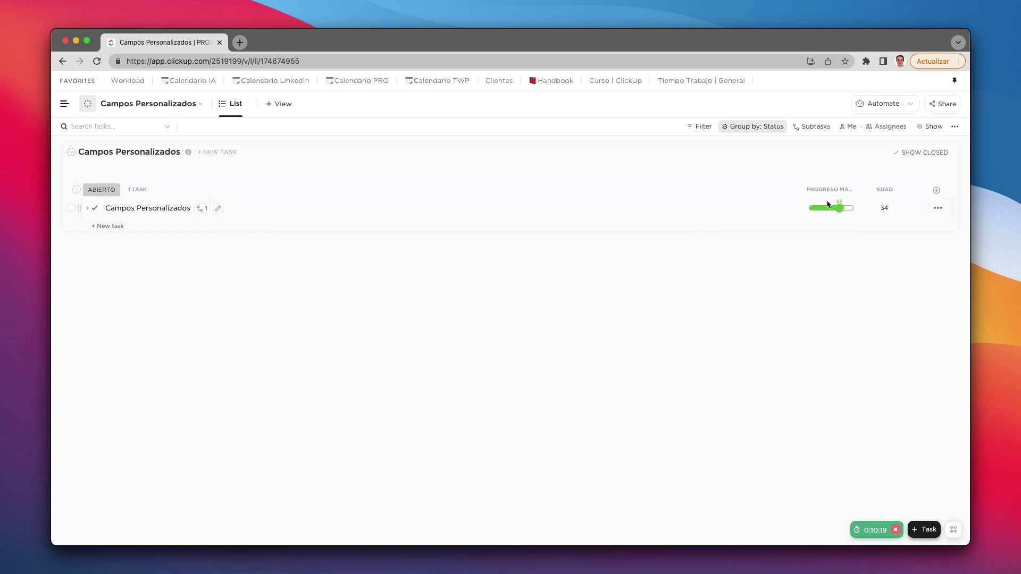
{"action": "left_click", "coordinate": [828, 190]}
{"action": "left_click", "coordinate": [826, 357]}
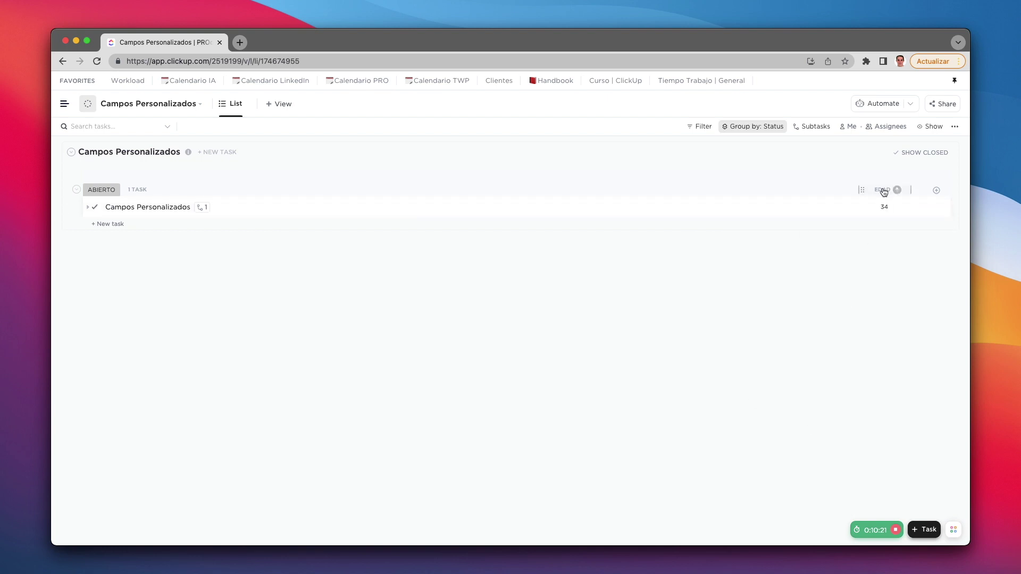
{"action": "left_click", "coordinate": [883, 190]}
{"action": "left_click", "coordinate": [895, 358]}
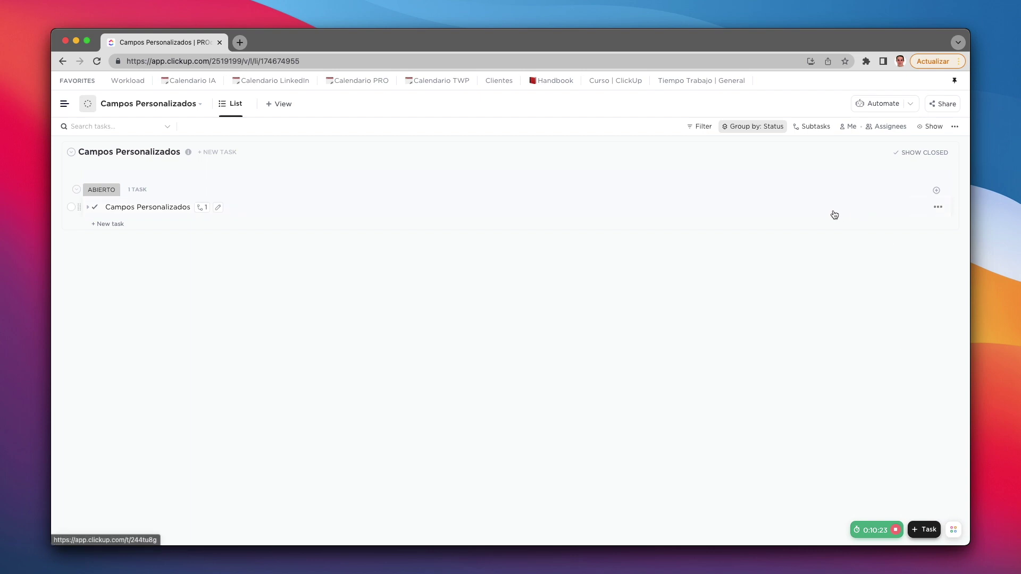
{"action": "left_click", "coordinate": [936, 193]}
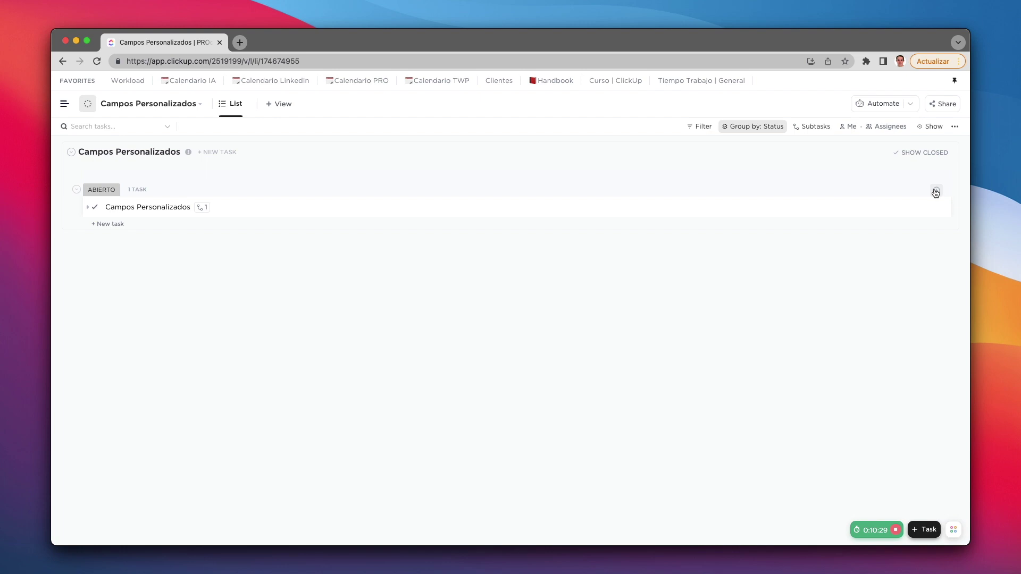
Step: Create a Checkbox column named ¿Felicitado? and toggle the task's box, leaving it unticked
{"action": "left_click", "coordinate": [936, 193]}
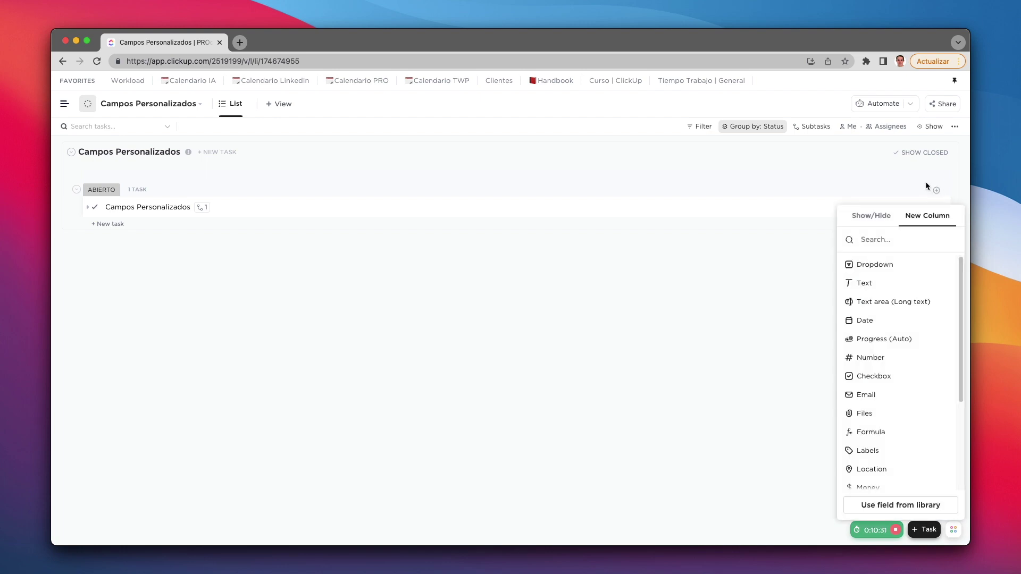
{"action": "left_click", "coordinate": [883, 376]}
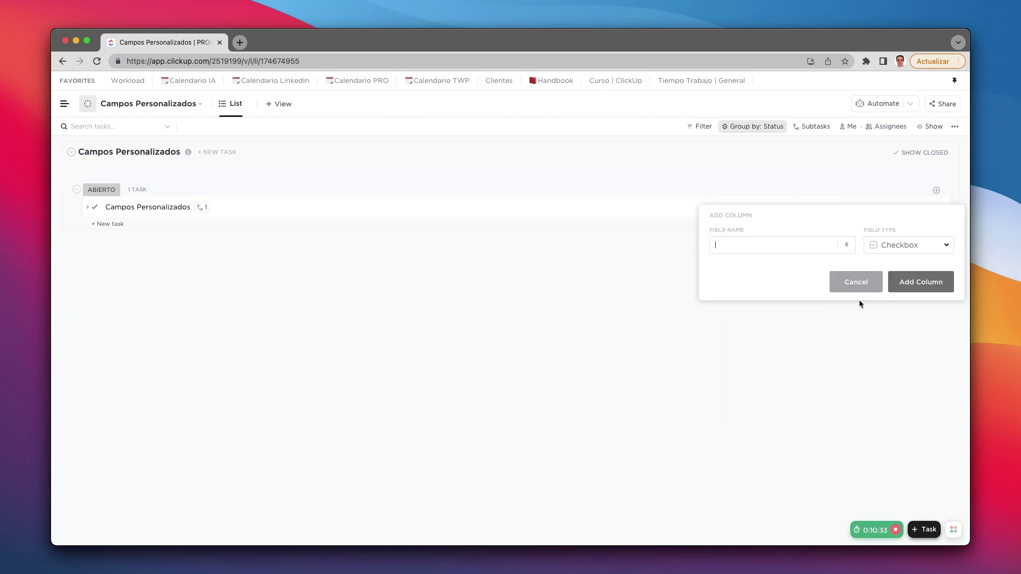
{"action": "type", "text": "F"}
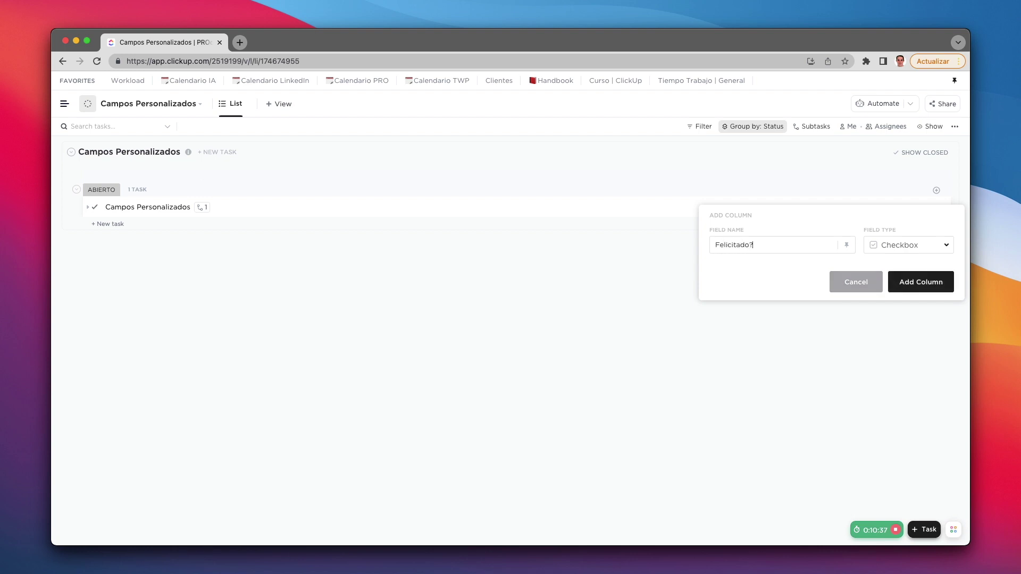
{"action": "type", "text": "¿"}
{"action": "left_click", "coordinate": [917, 281]}
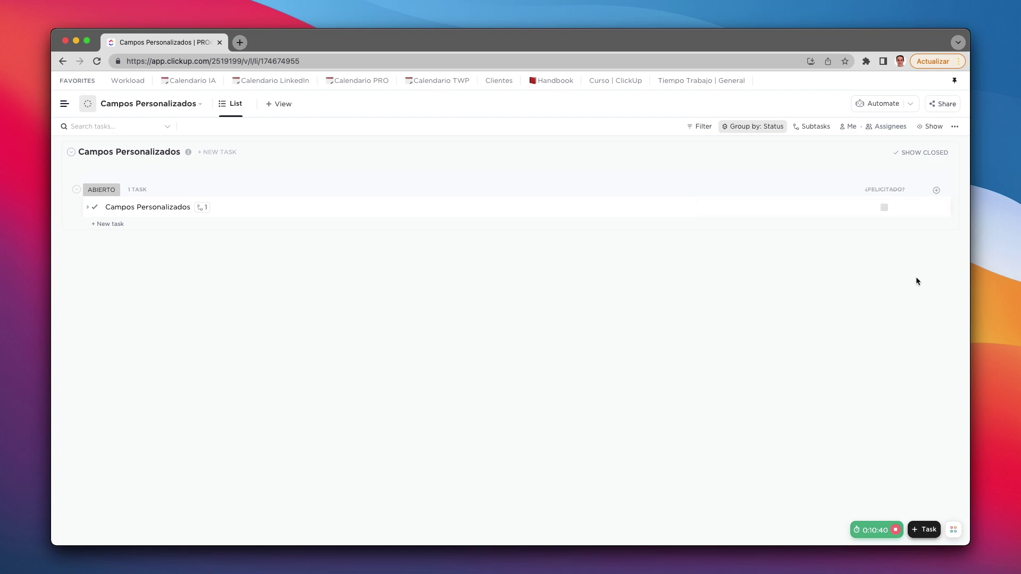
{"action": "left_click", "coordinate": [884, 207]}
{"action": "left_click", "coordinate": [884, 208]}
{"action": "left_click", "coordinate": [885, 208]}
Step: Create an Email-type column named Email
{"action": "left_click", "coordinate": [942, 191]}
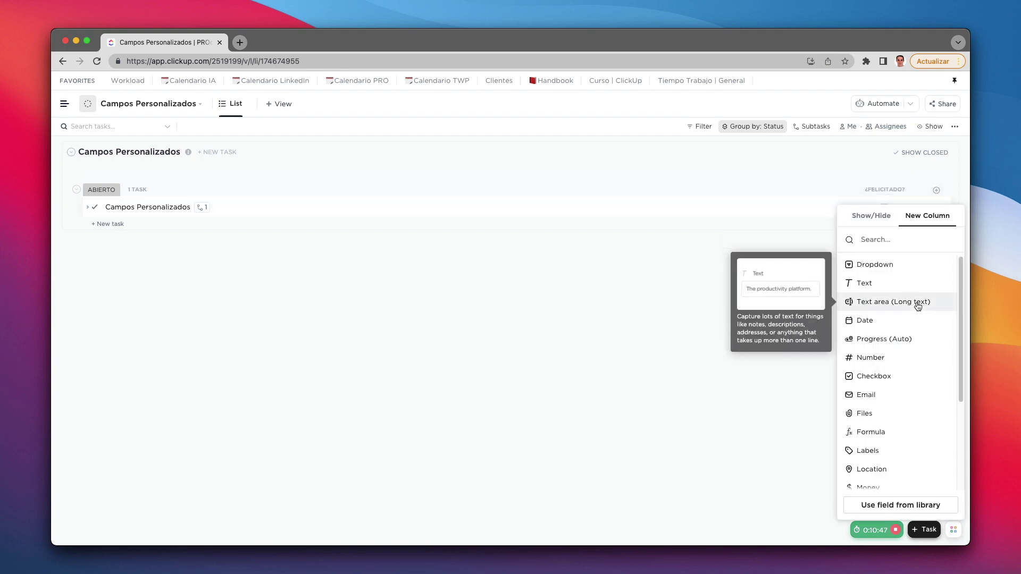
{"action": "left_click", "coordinate": [875, 399]}
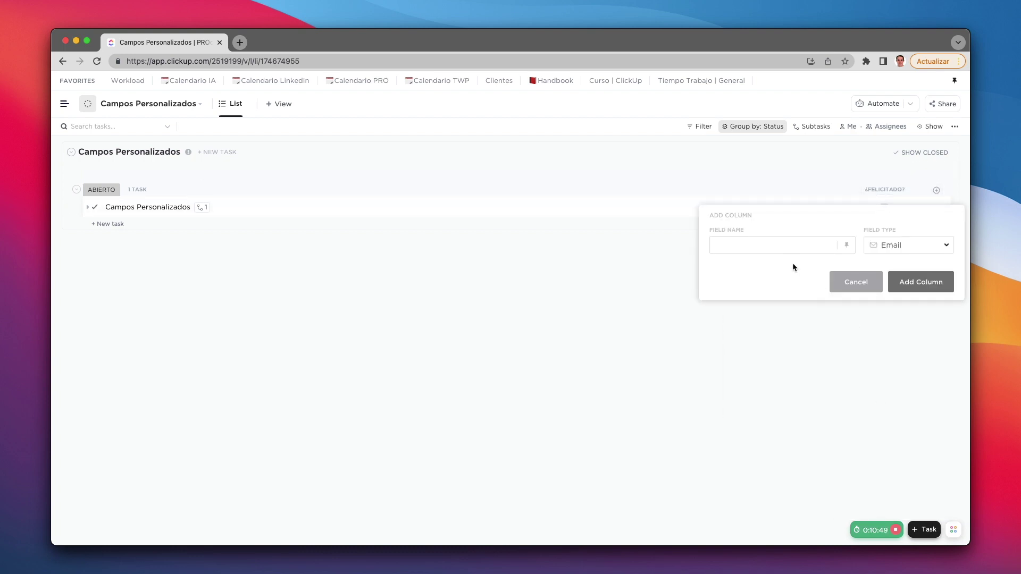
{"action": "type", "text": "Email"}
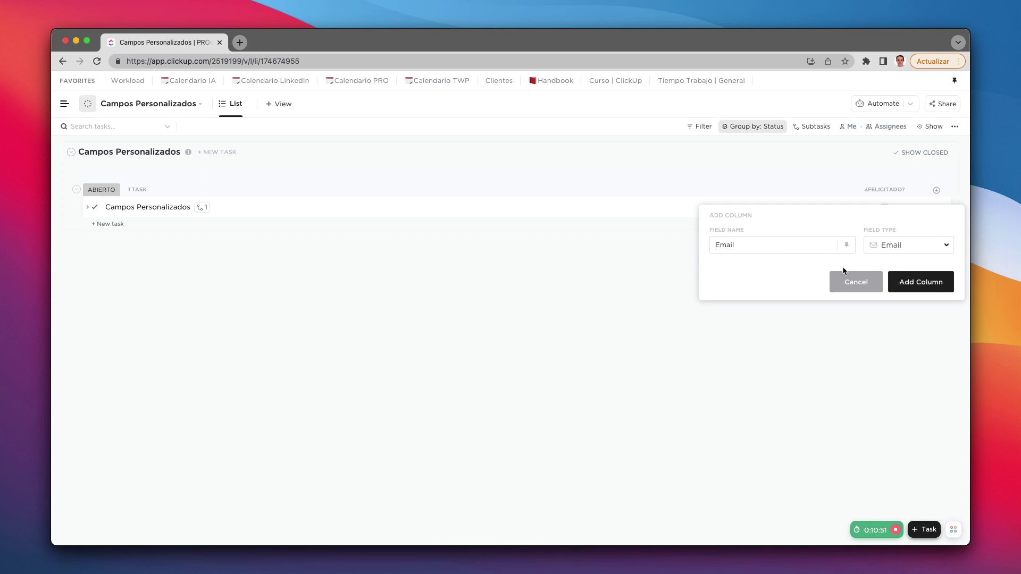
{"action": "left_click", "coordinate": [919, 282]}
Step: Enter the contact's e-mail address in the task's Email cell and widen the column
{"action": "left_click", "coordinate": [877, 209]}
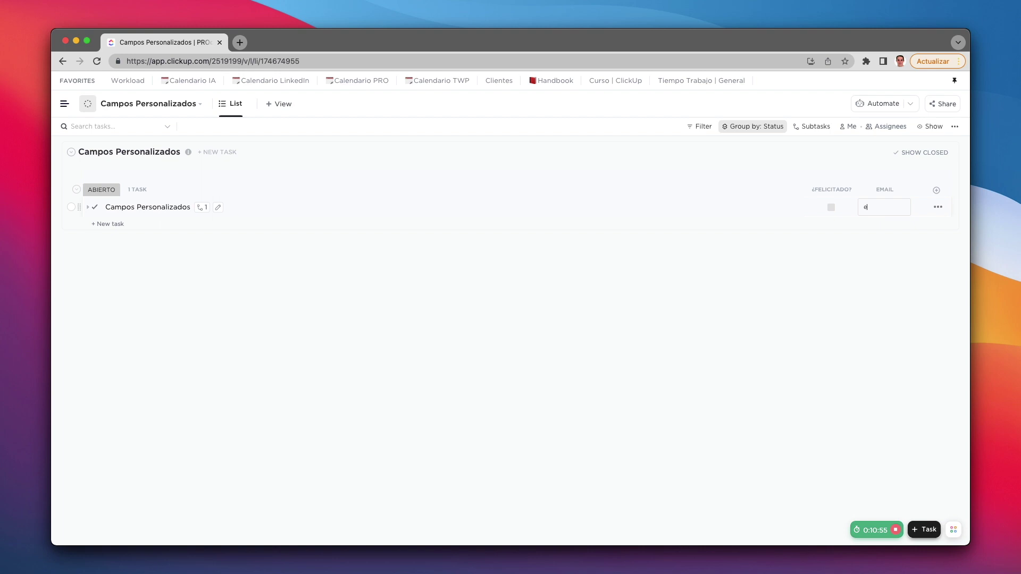
{"action": "type", "text": "epro"}
{"action": "left_click", "coordinate": [870, 288]}
{"action": "left_click_drag", "start_coordinate": [911, 190], "coordinate": [934, 200]}
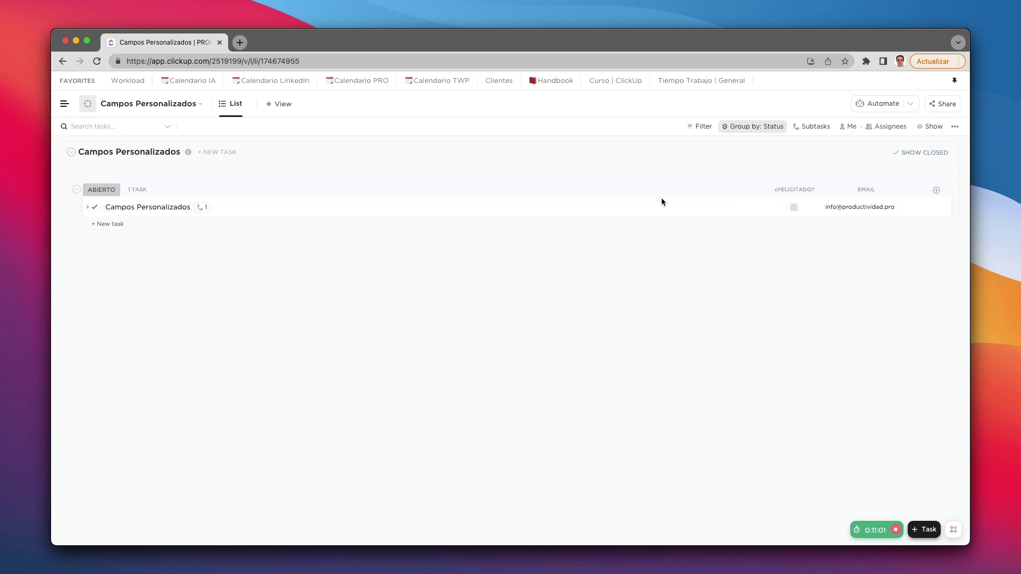
{"action": "left_click", "coordinate": [936, 190]}
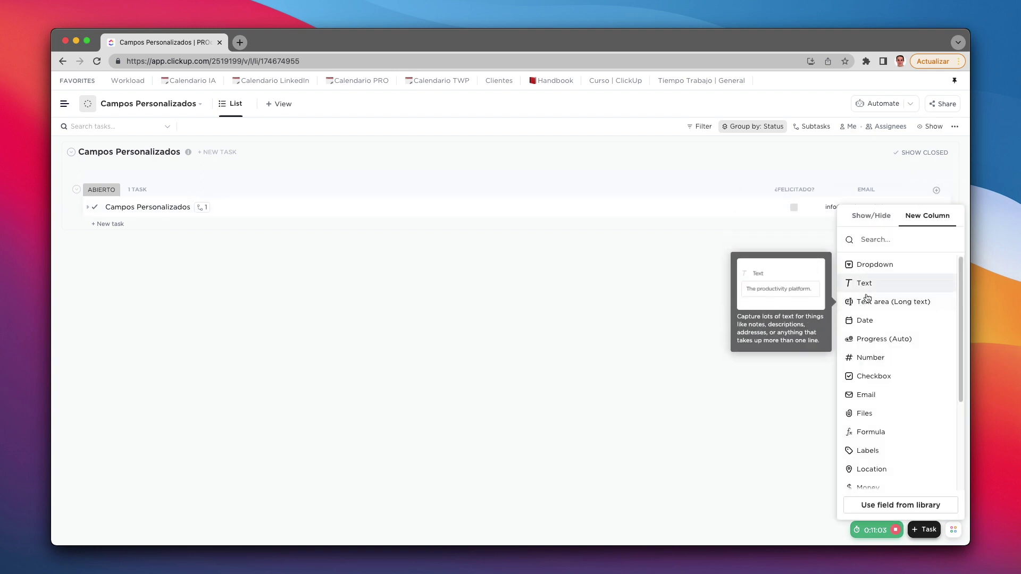
Step: Create a Files column named Adjuntados and preview the attach-file options without attaching anything
{"action": "left_click", "coordinate": [879, 418]}
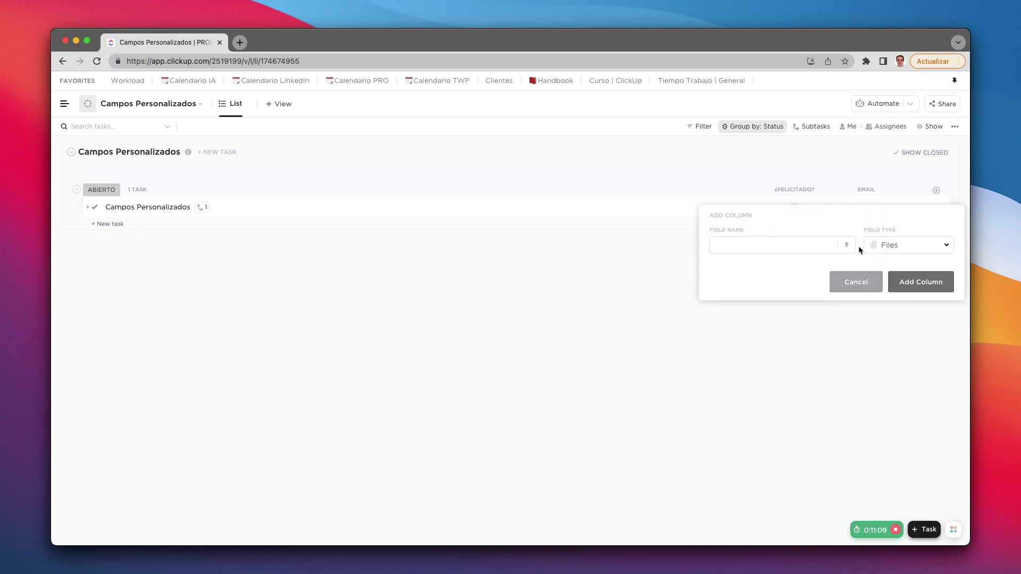
{"action": "type", "text": "Adjuntados"}
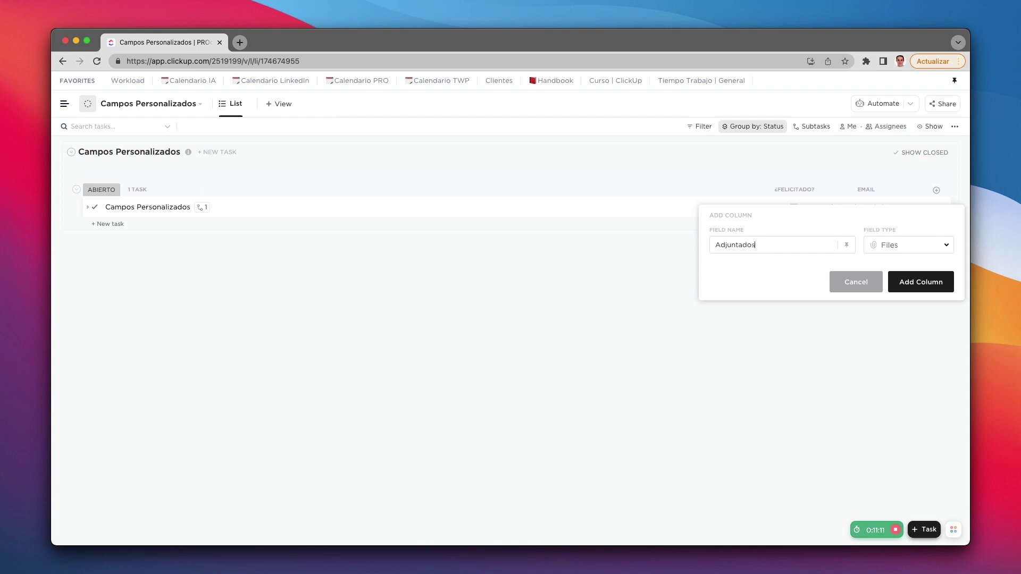
{"action": "key", "text": "Return"}
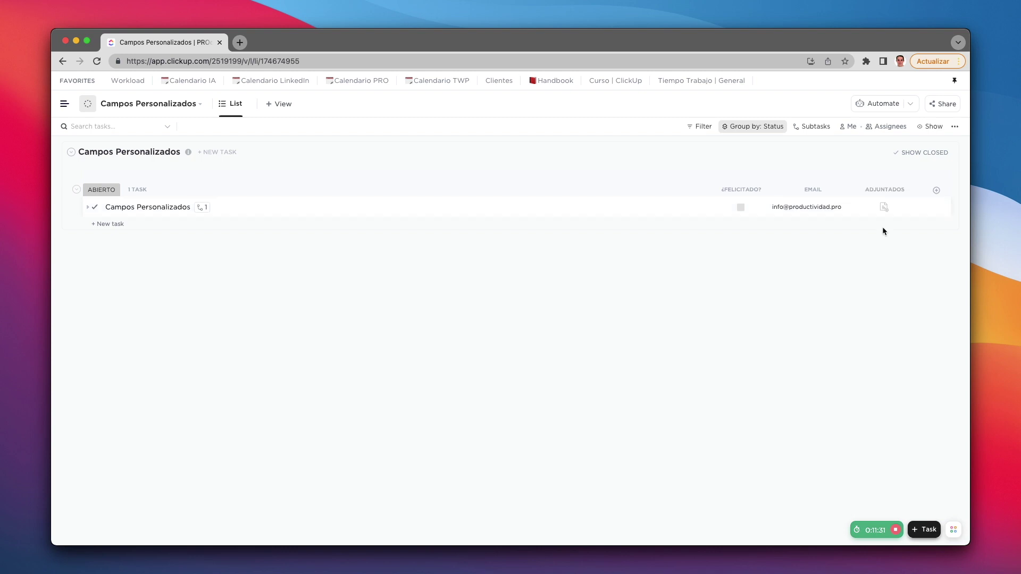
{"action": "left_click", "coordinate": [883, 208]}
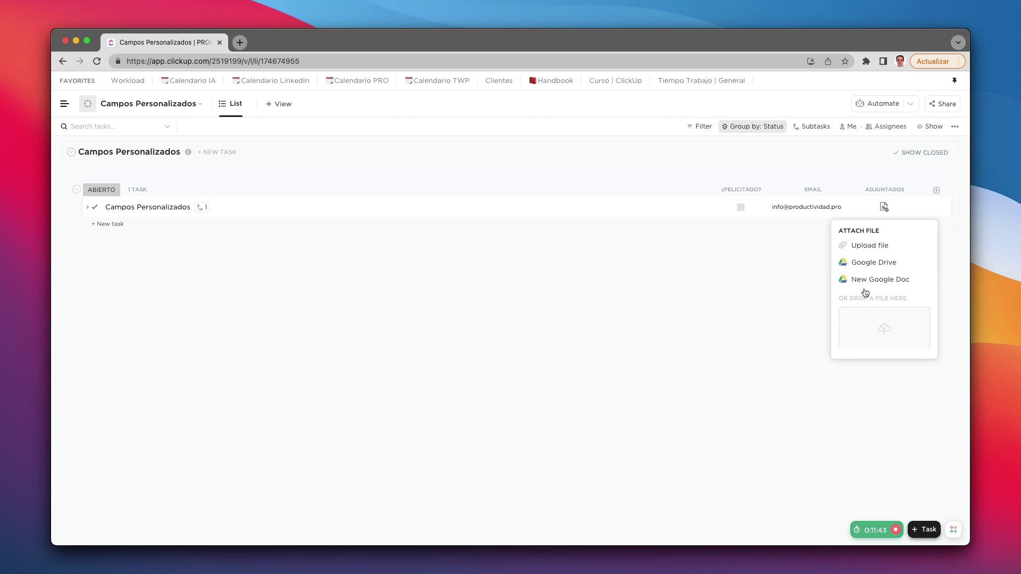
{"action": "left_click", "coordinate": [777, 304]}
Step: Create a new Number column named Celebraciones
{"action": "left_click", "coordinate": [937, 192]}
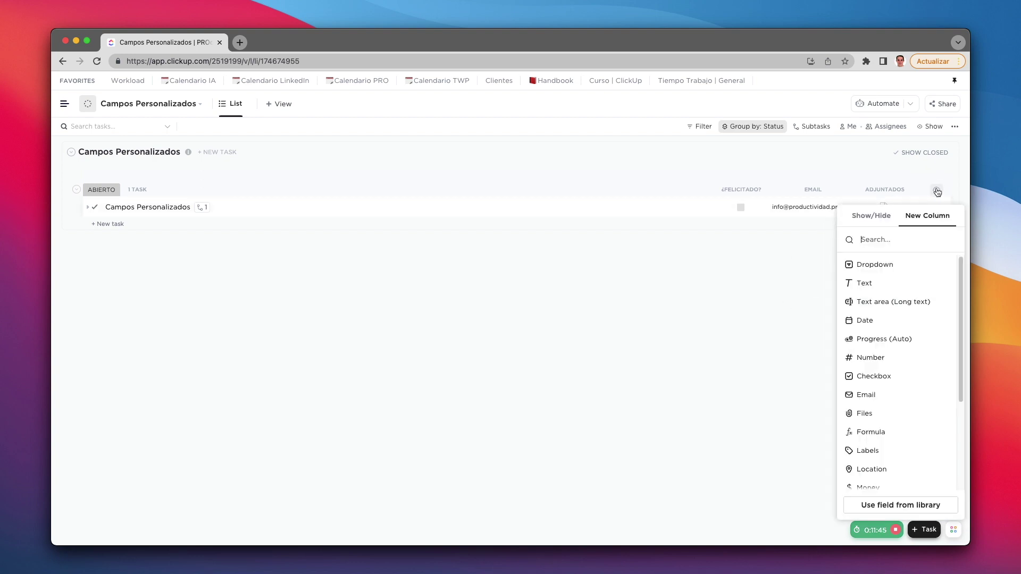
{"action": "scroll", "coordinate": [903, 358], "scroll_direction": "down", "scroll_amount": 2}
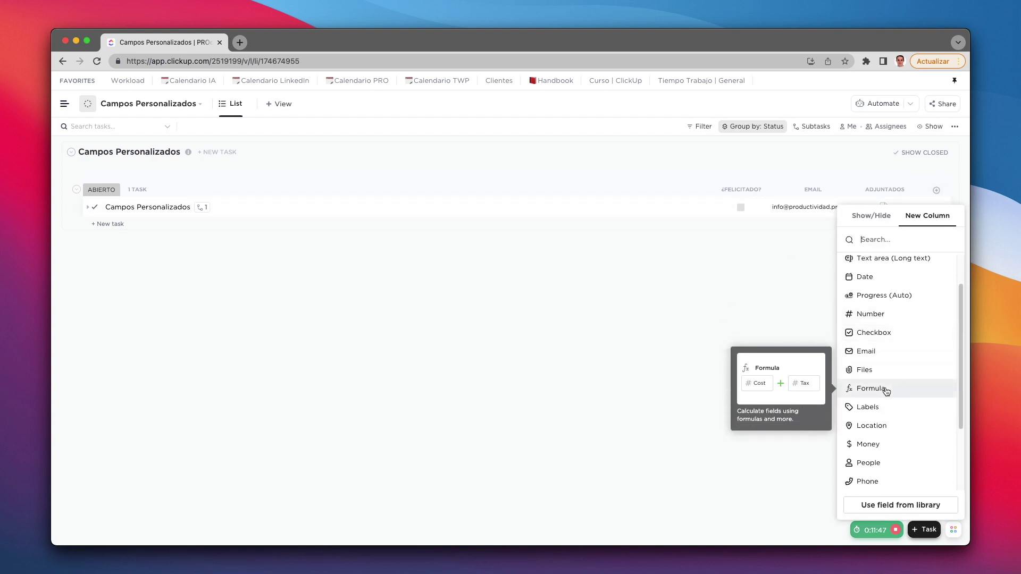
{"action": "left_click", "coordinate": [880, 315]}
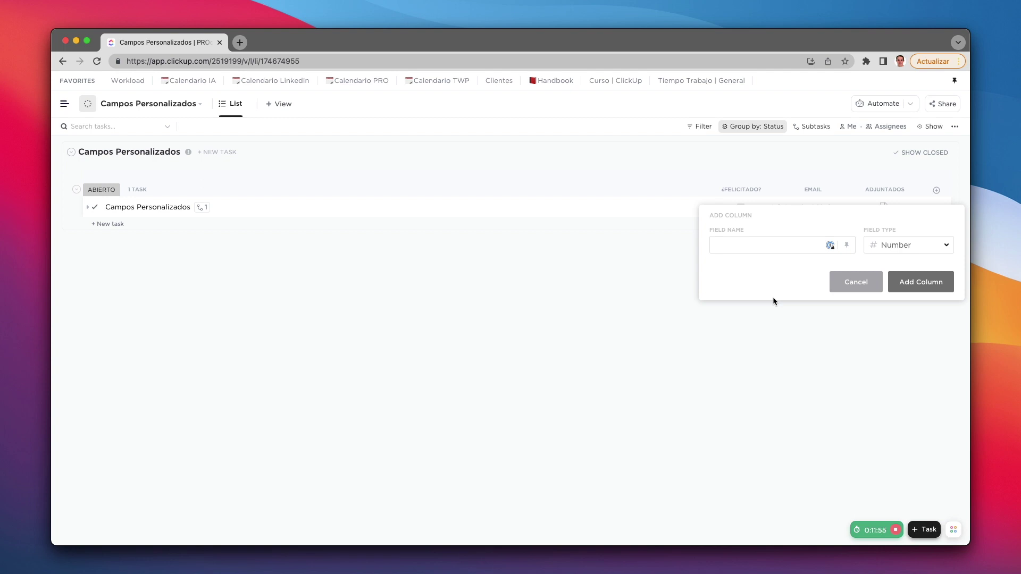
{"action": "type", "text": "Celebraciones"}
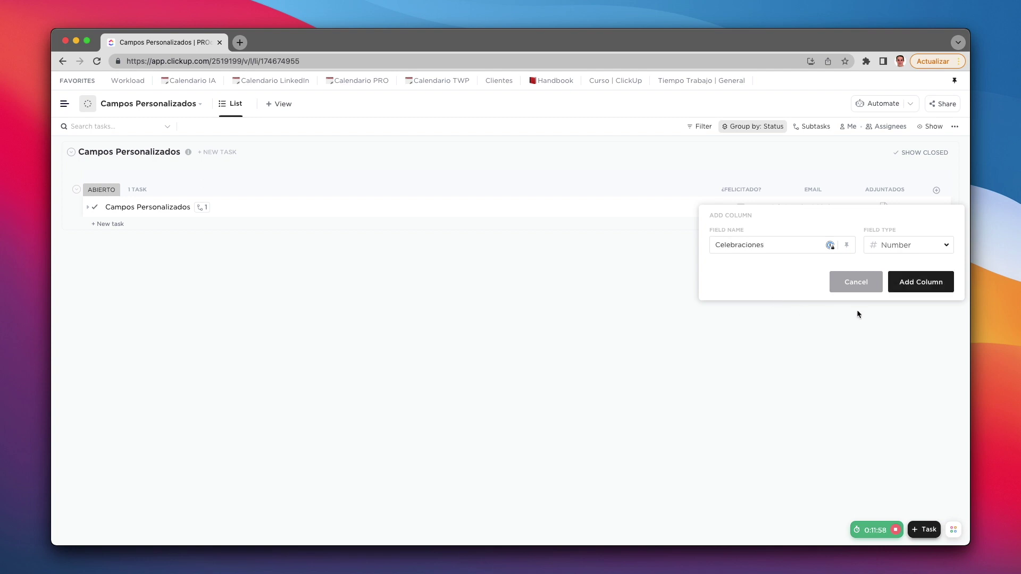
{"action": "left_click", "coordinate": [915, 283]}
Step: Enter 4 as the task's Celebraciones value, then bring up the Show/Hide field list
{"action": "left_click", "coordinate": [878, 210]}
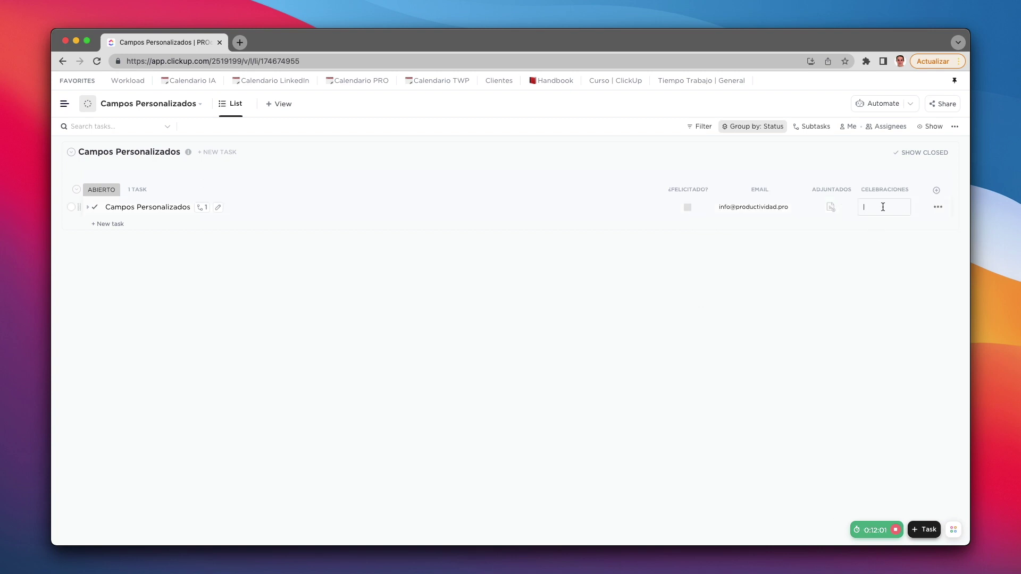
{"action": "type", "text": "4"}
{"action": "left_click", "coordinate": [876, 270]}
{"action": "left_click", "coordinate": [936, 191]}
{"action": "left_click", "coordinate": [871, 215]}
{"action": "scroll", "coordinate": [898, 430], "scroll_direction": "down", "scroll_amount": 5}
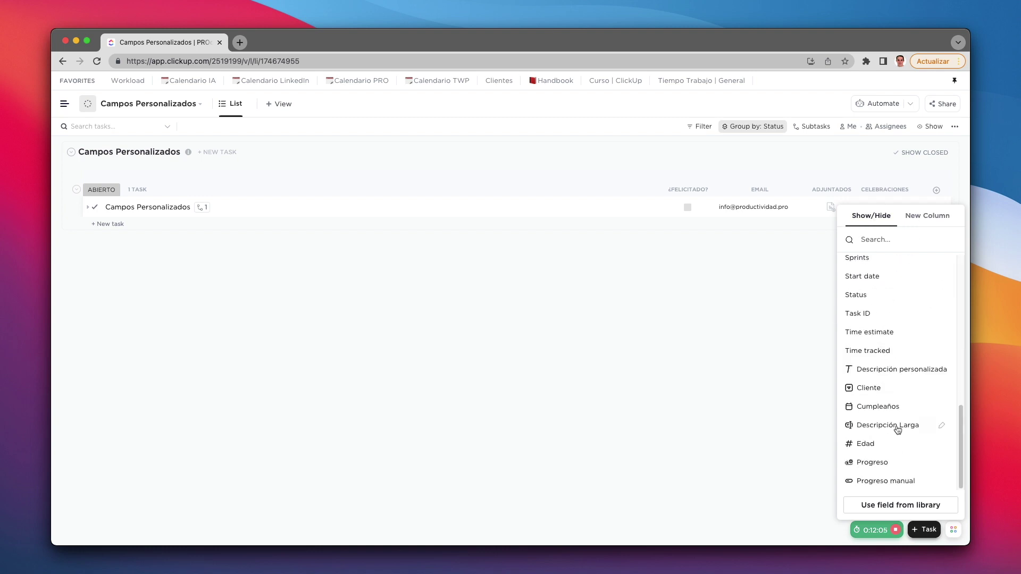
Step: Unhide Edad and hide the Adjuntados, Email and ¿Felicitado? columns
{"action": "left_click", "coordinate": [872, 445]}
{"action": "left_click", "coordinate": [769, 371]}
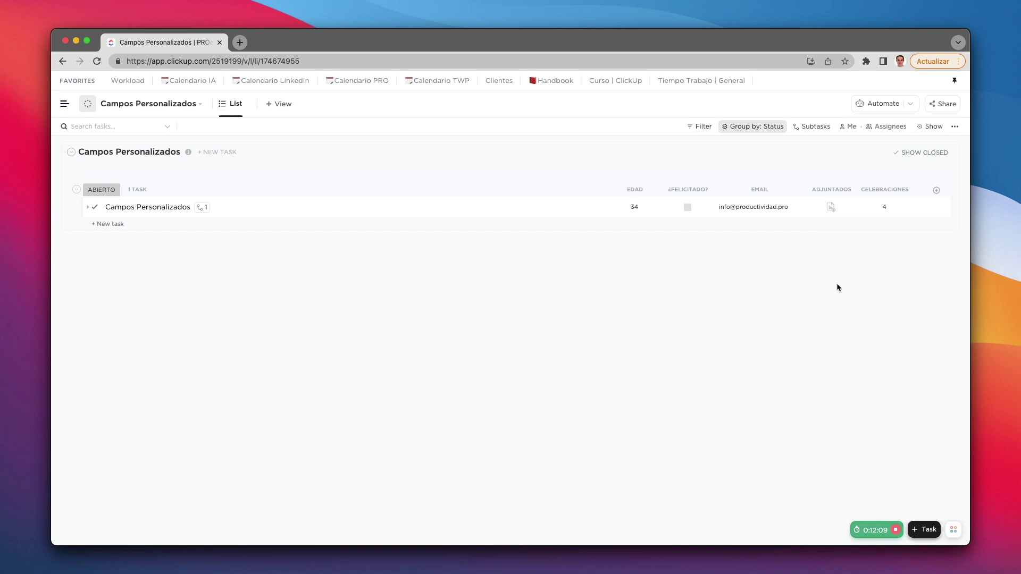
{"action": "left_click", "coordinate": [849, 191]}
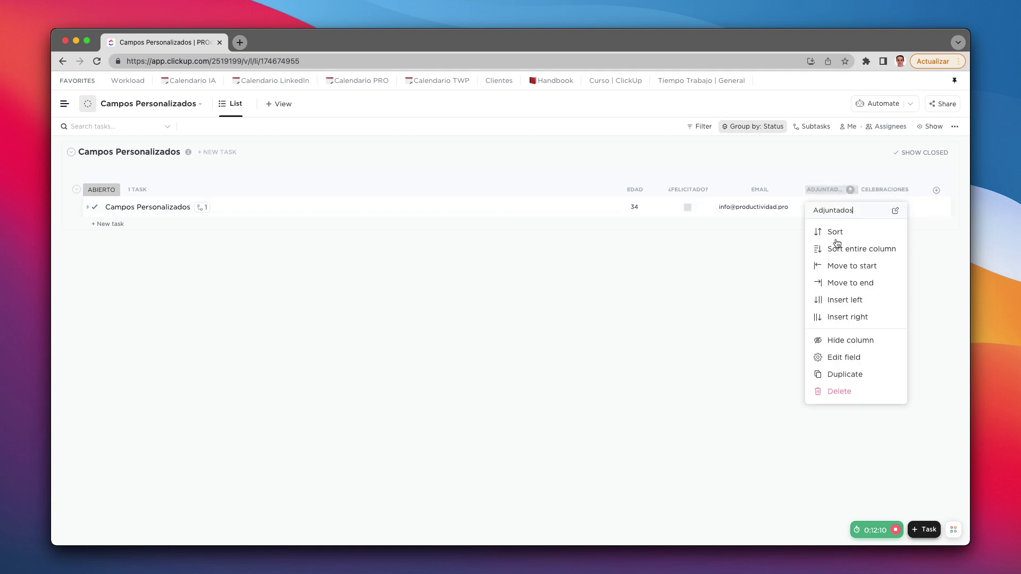
{"action": "left_click", "coordinate": [840, 340]}
{"action": "right_click", "coordinate": [807, 184]}
{"action": "left_click", "coordinate": [804, 188]}
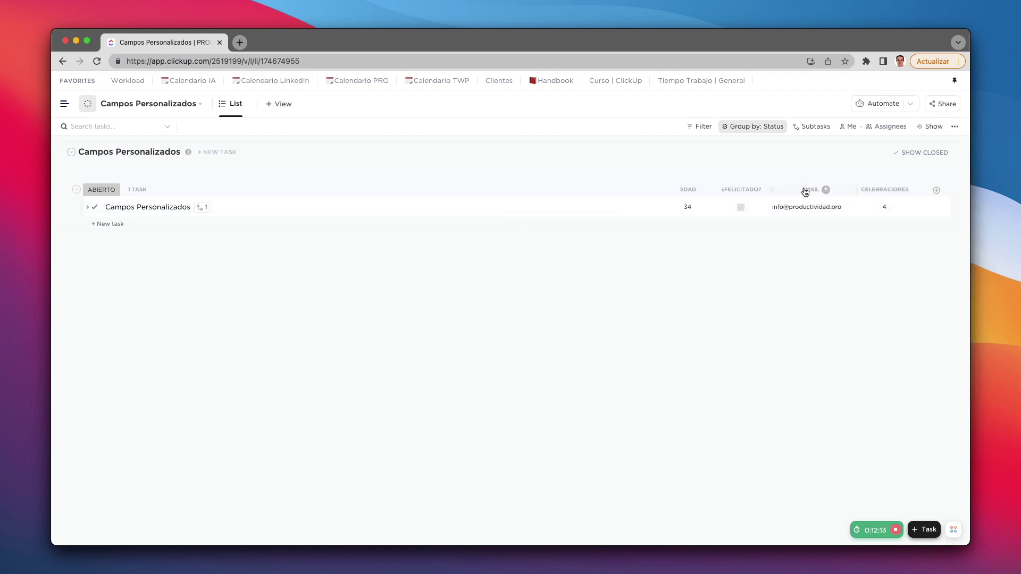
{"action": "left_click", "coordinate": [822, 190]}
{"action": "left_click", "coordinate": [793, 341]}
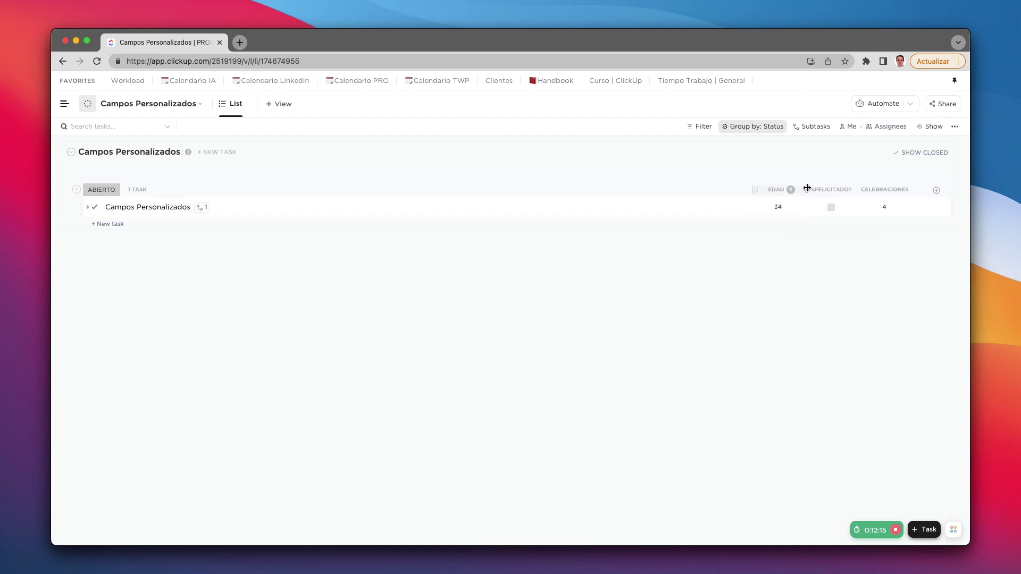
{"action": "left_click", "coordinate": [828, 187]}
{"action": "left_click", "coordinate": [848, 342]}
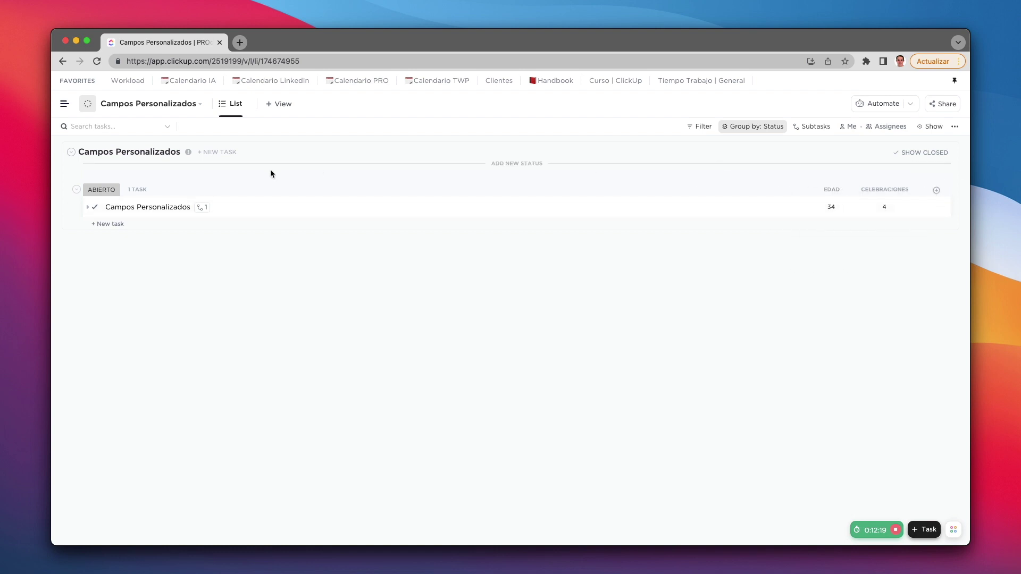
Step: Create a Formula column named Resultado
{"action": "left_click", "coordinate": [937, 190]}
{"action": "left_click", "coordinate": [871, 432]}
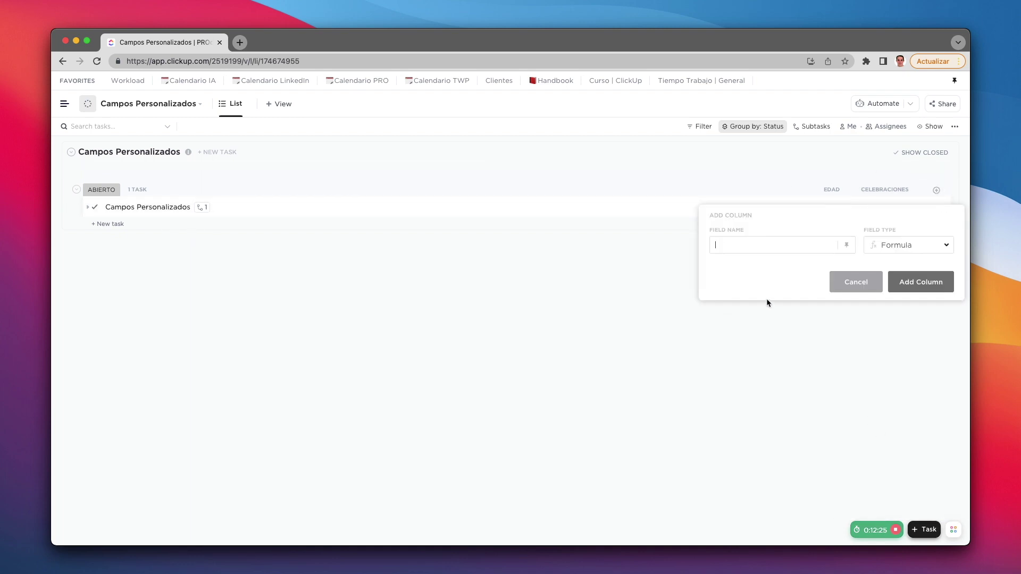
{"action": "type", "text": "Resultado"}
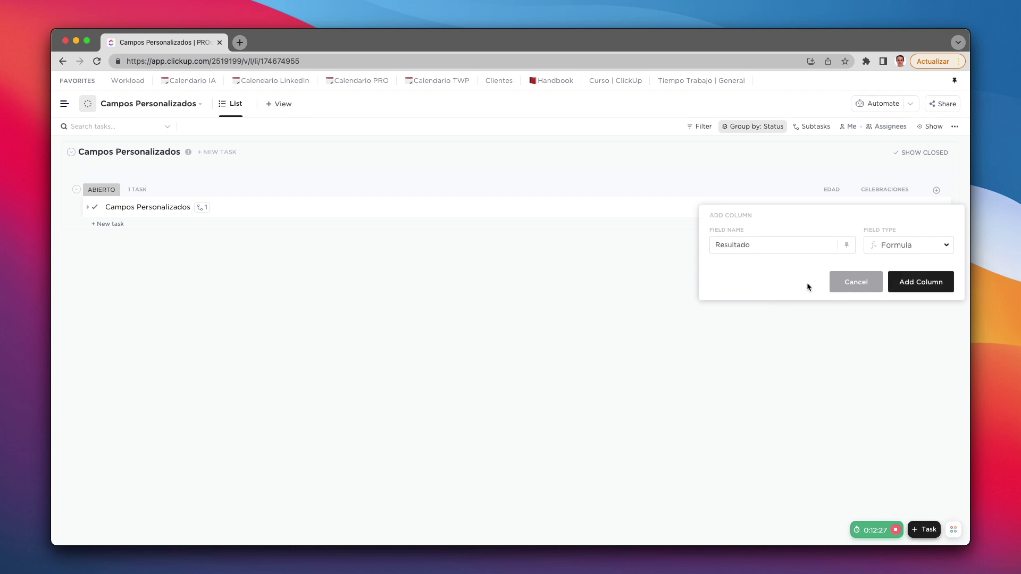
{"action": "left_click", "coordinate": [924, 287]}
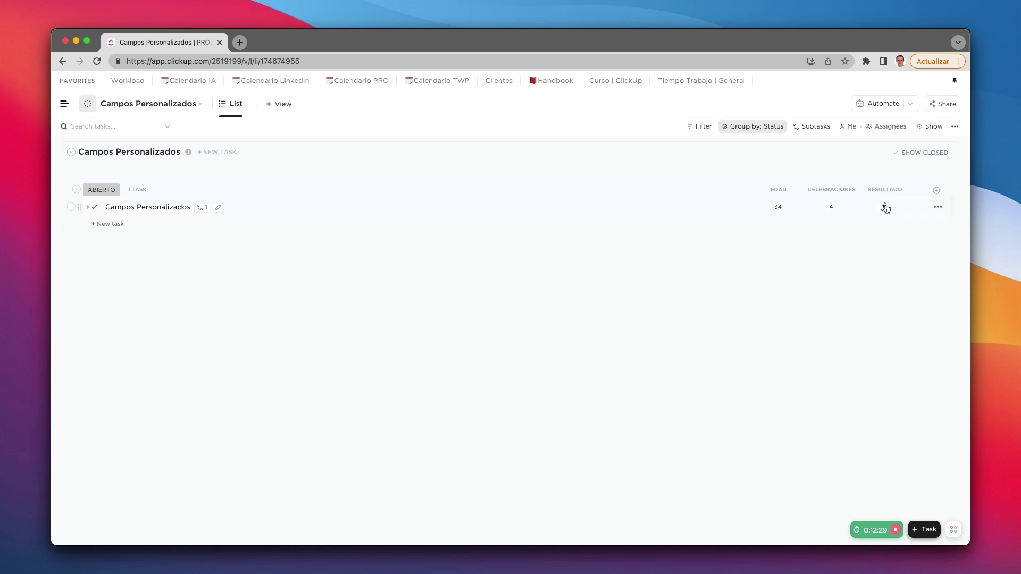
Step: Set Resultado to Edad minus Celebraciones and calculate it, giving 30
{"action": "left_click", "coordinate": [886, 207]}
{"action": "left_click", "coordinate": [817, 240]}
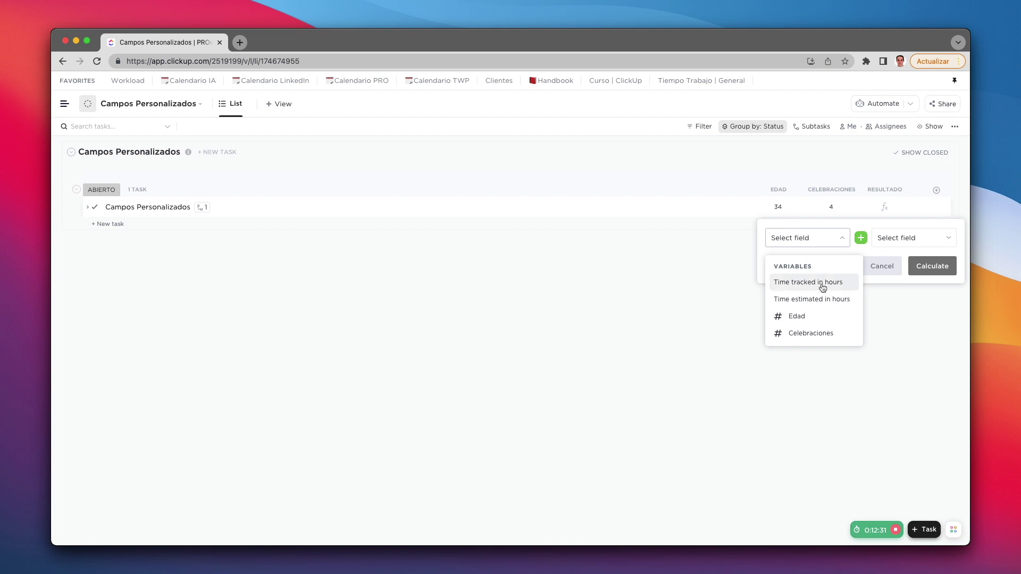
{"action": "left_click", "coordinate": [812, 316]}
{"action": "left_click", "coordinate": [893, 241]}
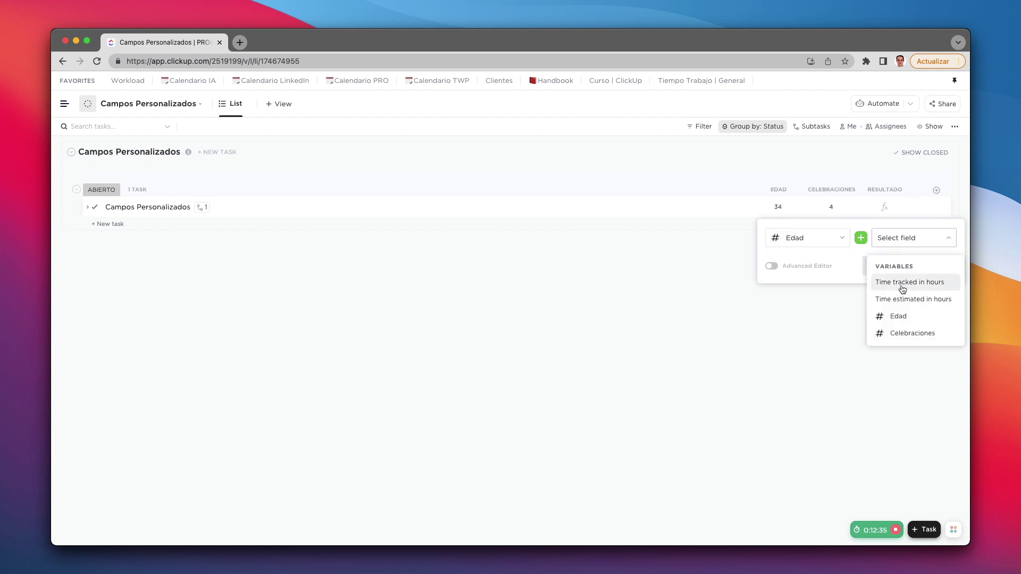
{"action": "left_click", "coordinate": [909, 334]}
{"action": "left_click", "coordinate": [861, 239]}
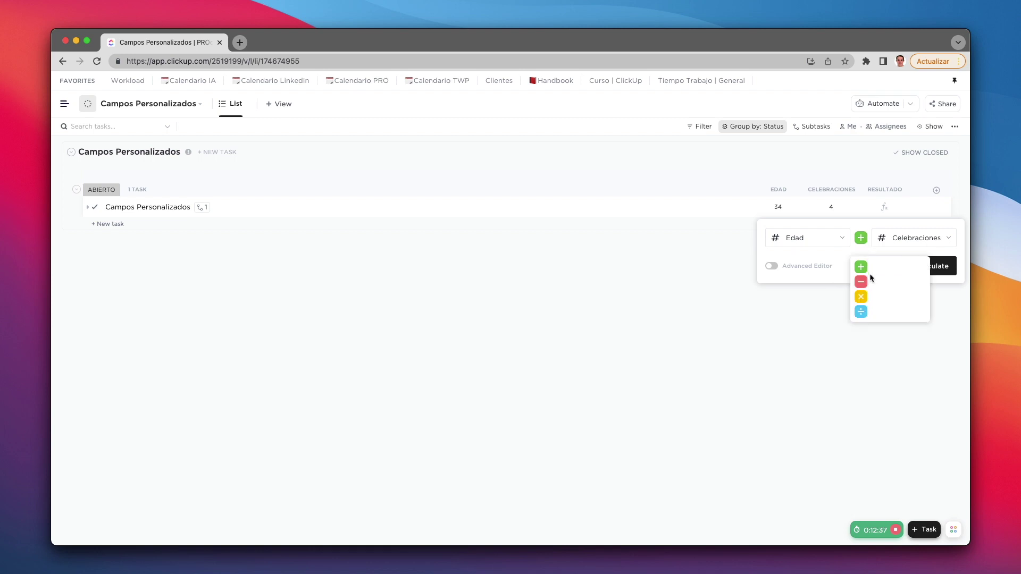
{"action": "left_click", "coordinate": [862, 283]}
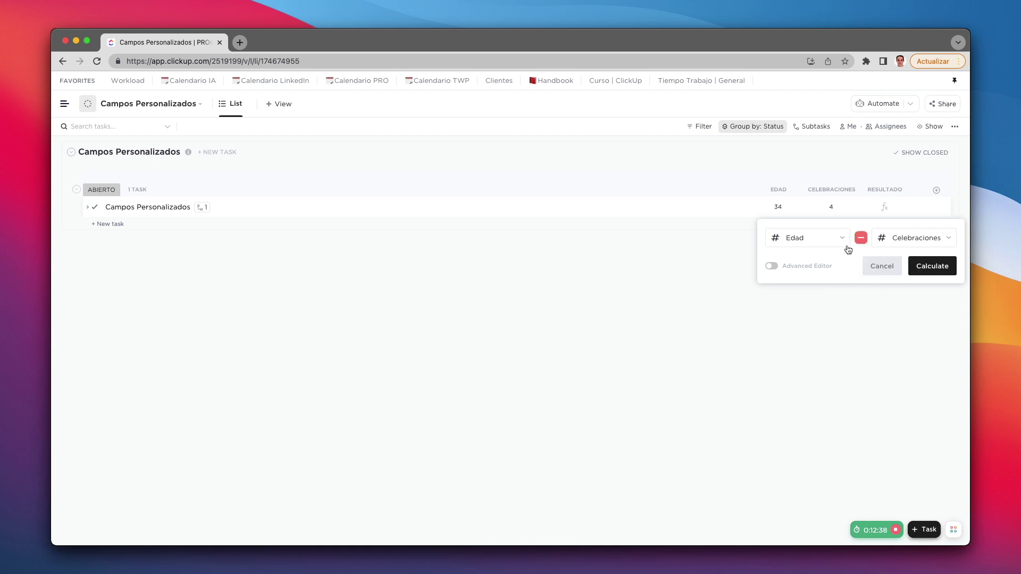
{"action": "left_click", "coordinate": [929, 270]}
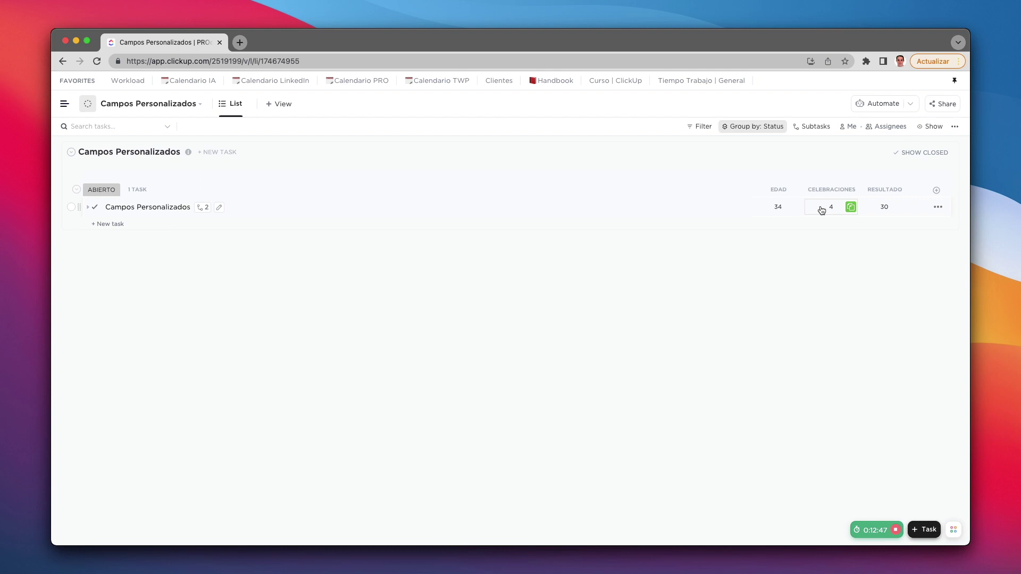
Step: Change the operator to addition (38), then multiplication (136), and enable the Advanced Editor
{"action": "mouse_move", "coordinate": [780, 227]}
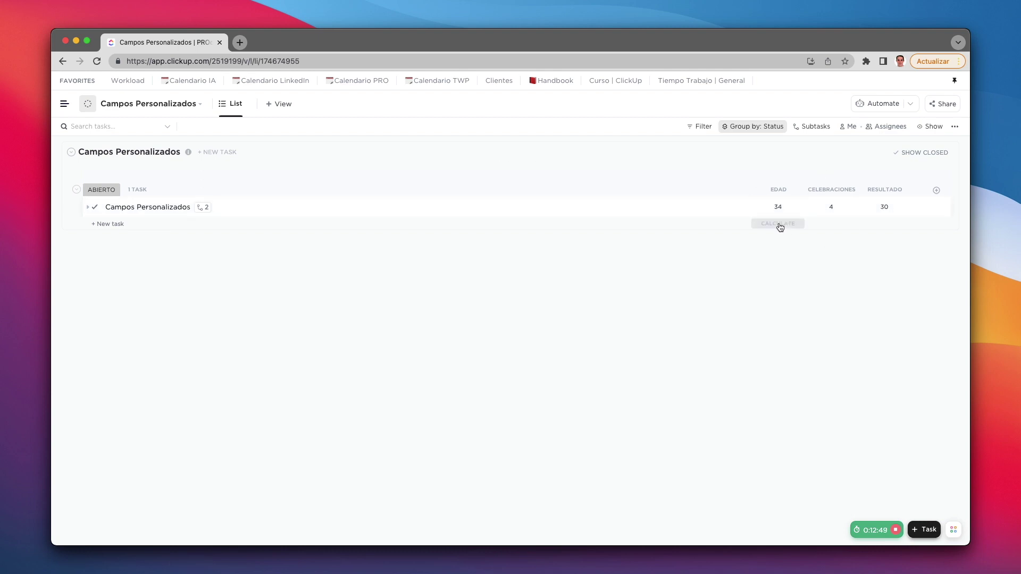
{"action": "left_click", "coordinate": [885, 210]}
{"action": "left_click", "coordinate": [861, 237]}
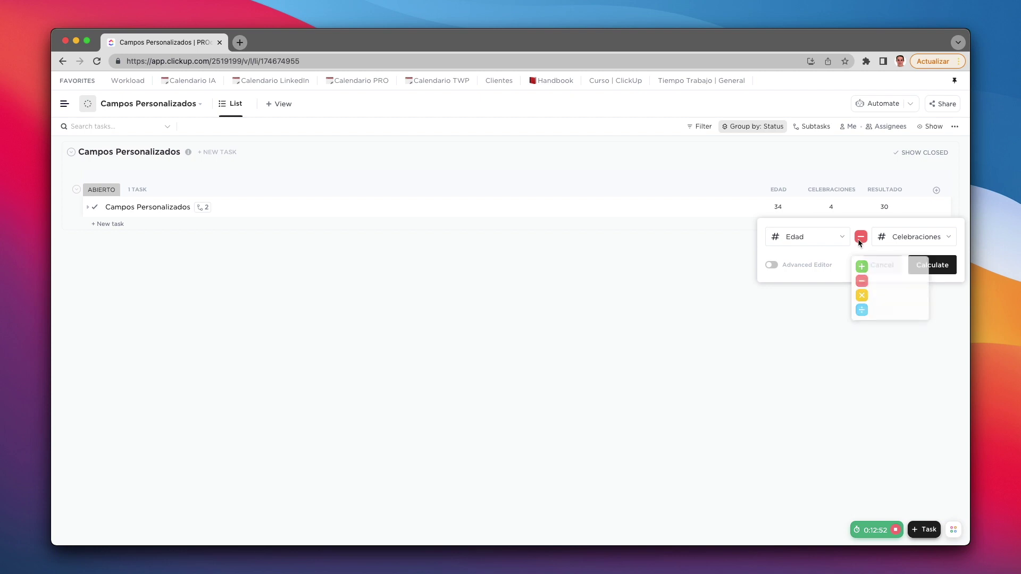
{"action": "left_click", "coordinate": [861, 265]}
{"action": "left_click", "coordinate": [936, 265]}
{"action": "left_click", "coordinate": [885, 209]}
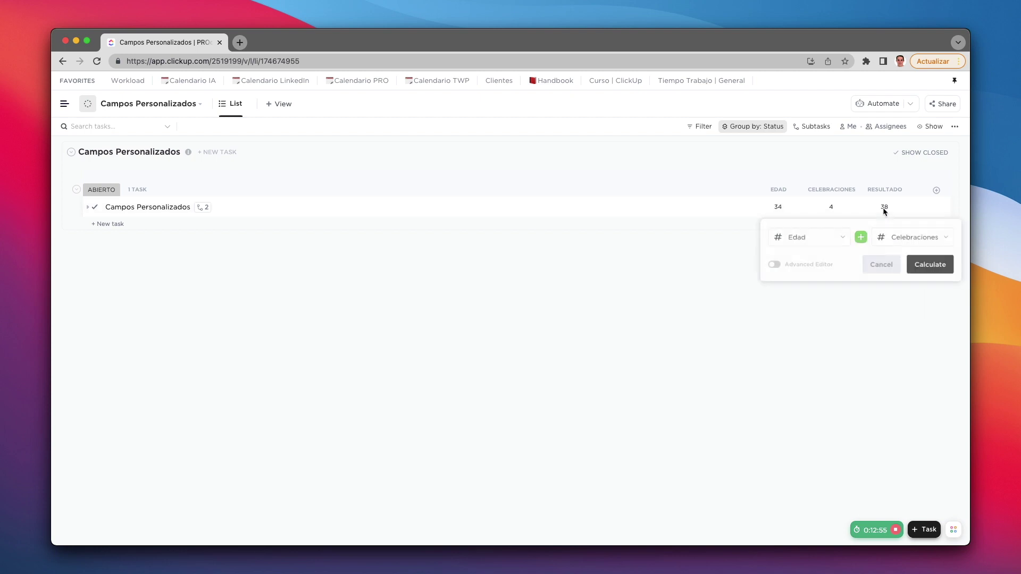
{"action": "left_click", "coordinate": [861, 238]}
{"action": "left_click", "coordinate": [861, 295]}
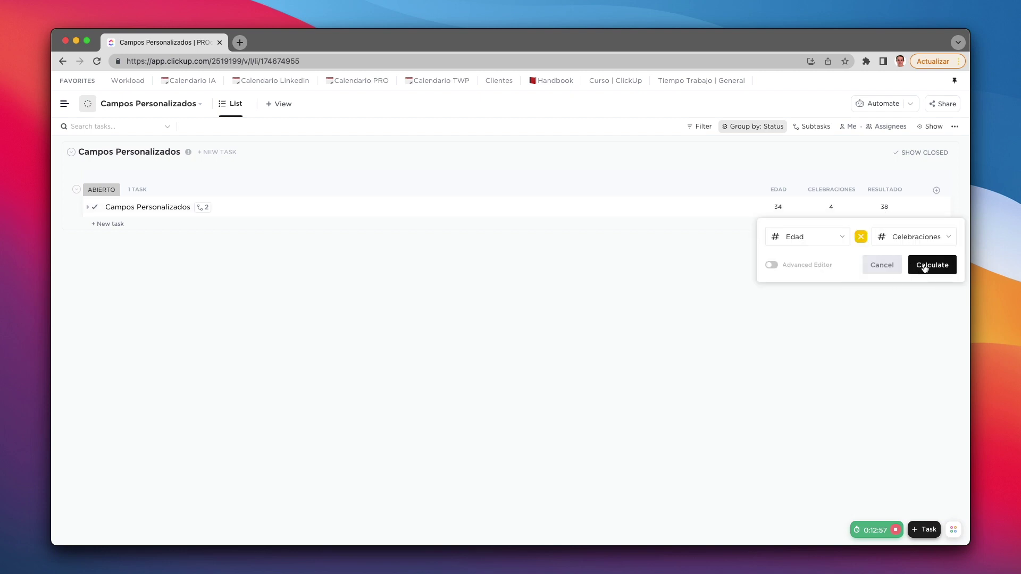
{"action": "left_click", "coordinate": [925, 265]}
{"action": "left_click", "coordinate": [878, 209]}
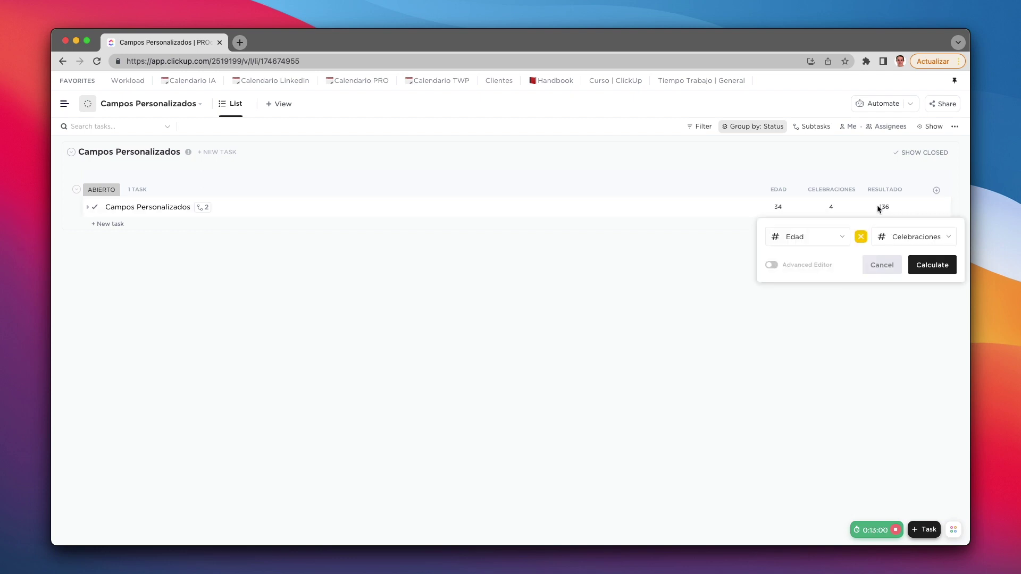
{"action": "left_click", "coordinate": [772, 265]}
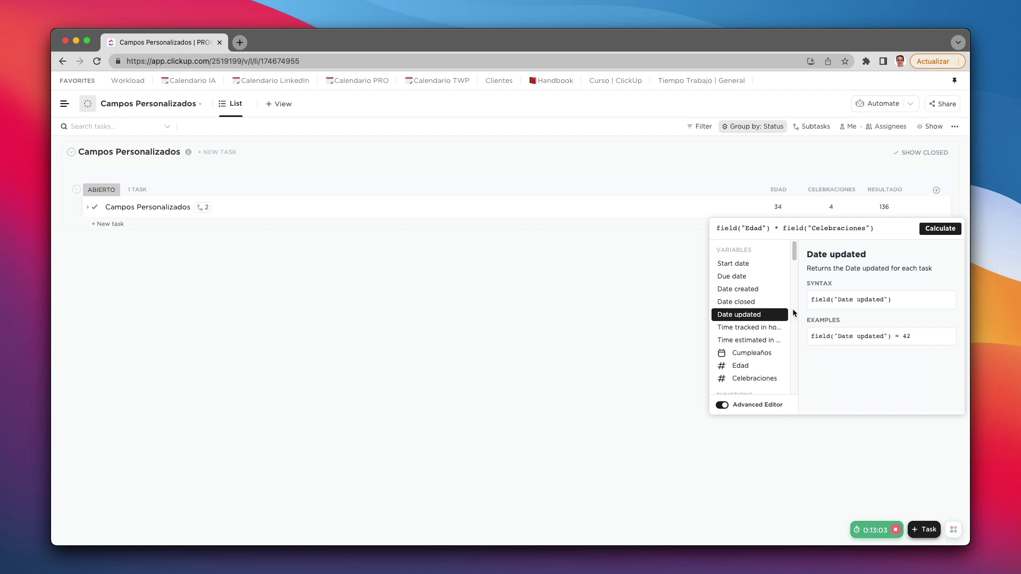
Step: Browse the advanced editor's function list, then close the formula editor
{"action": "scroll", "coordinate": [764, 331], "scroll_direction": "down", "scroll_amount": 10}
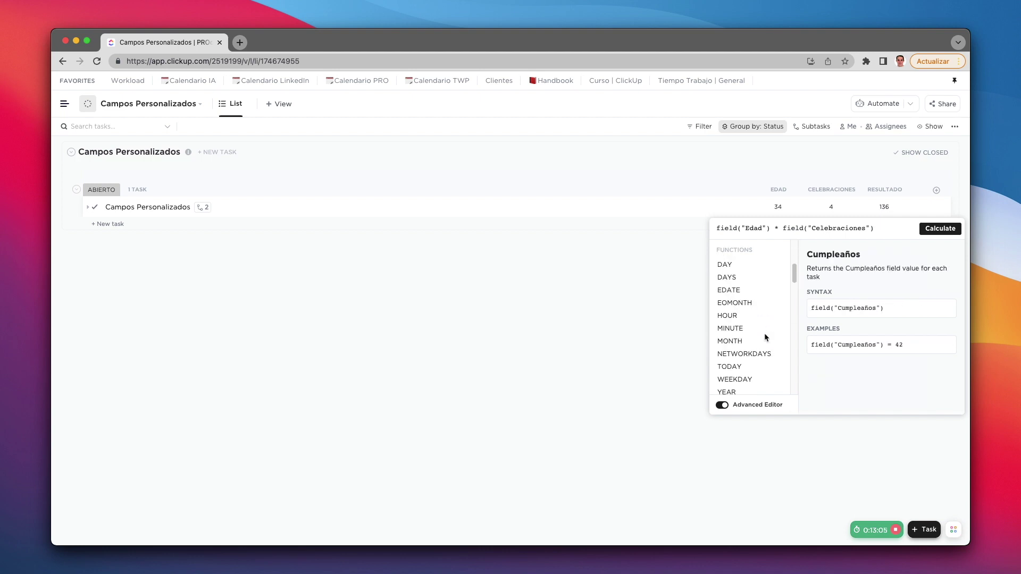
{"action": "scroll", "coordinate": [765, 335], "scroll_direction": "down", "scroll_amount": 10}
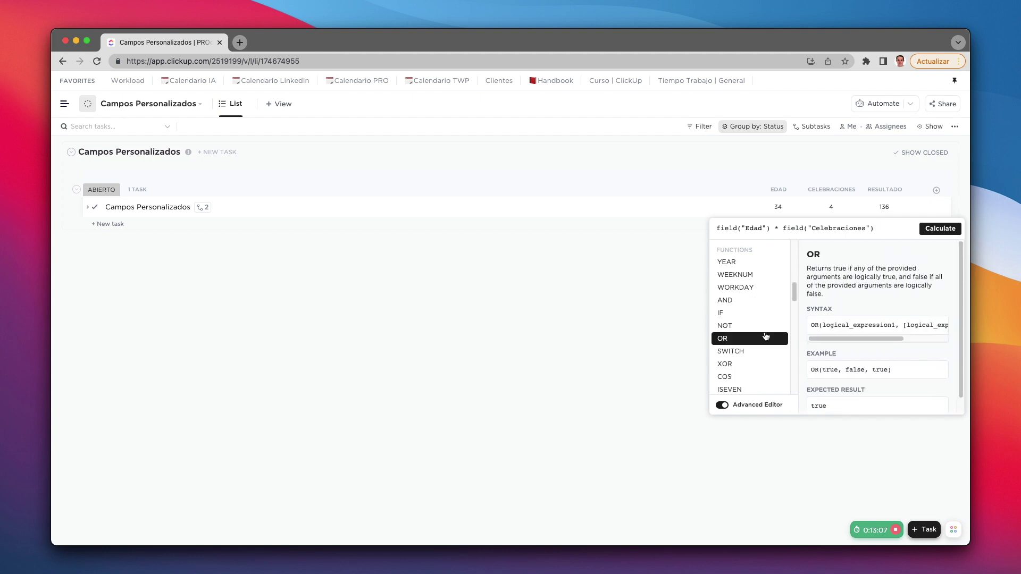
{"action": "scroll", "coordinate": [763, 336], "scroll_direction": "down", "scroll_amount": 10}
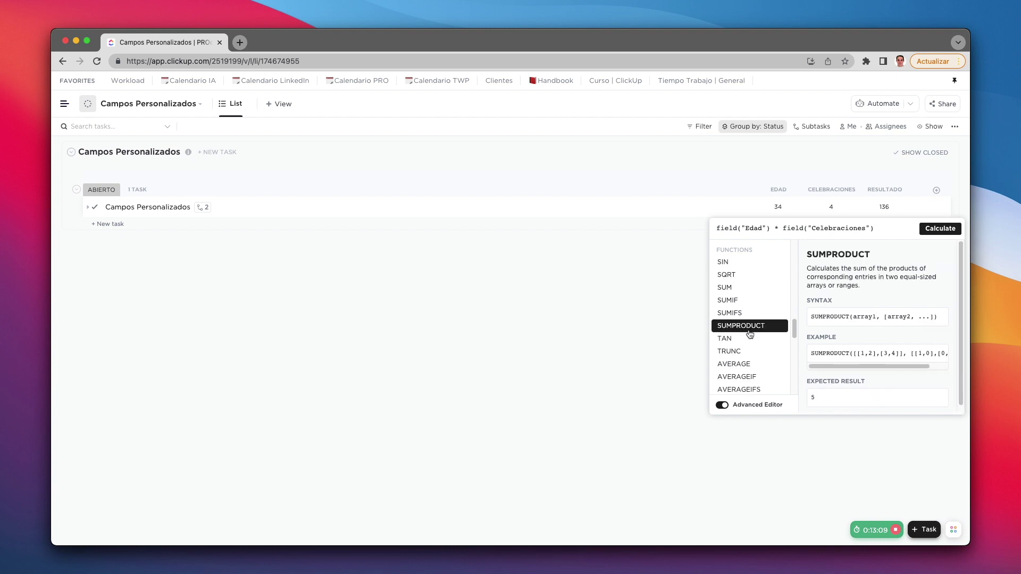
{"action": "scroll", "coordinate": [743, 354], "scroll_direction": "down", "scroll_amount": 5}
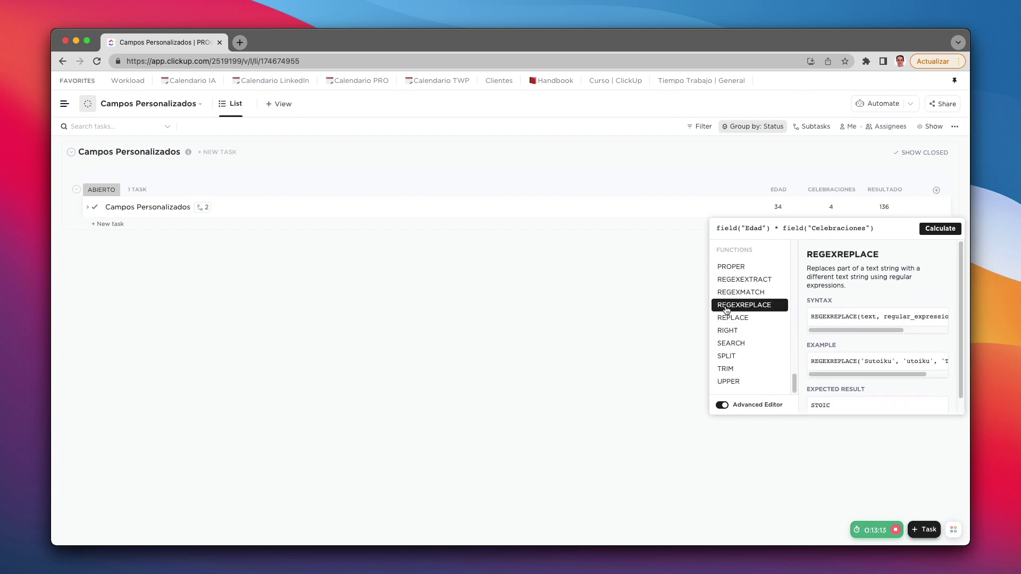
{"action": "scroll", "coordinate": [745, 346], "scroll_direction": "up", "scroll_amount": 20}
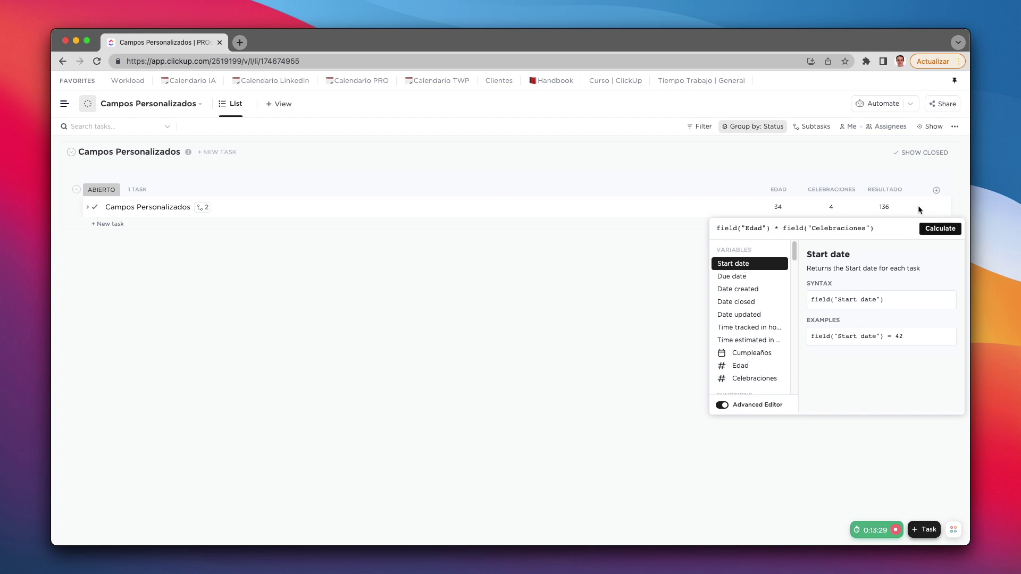
{"action": "left_click", "coordinate": [877, 163]}
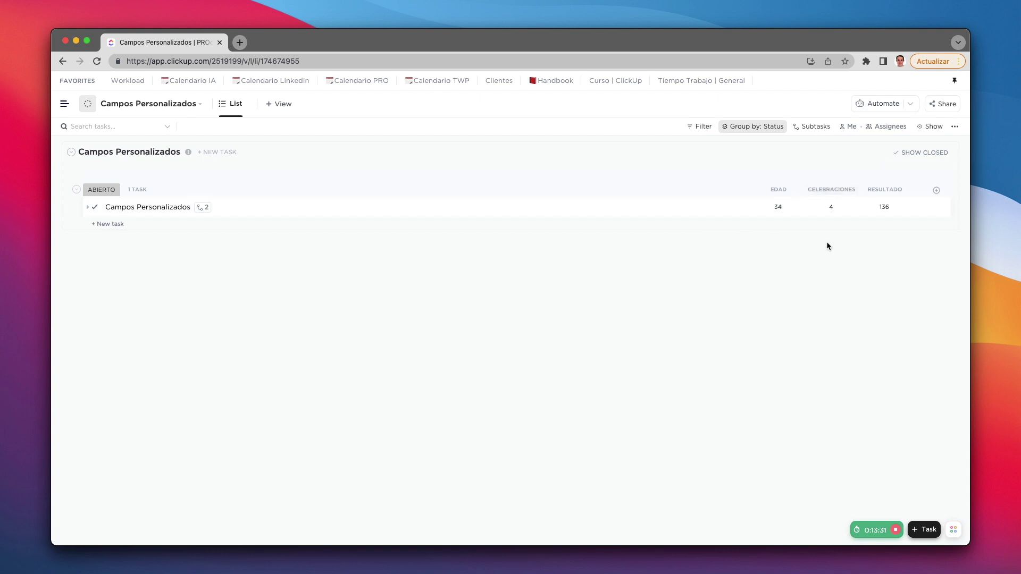
Step: Browse the New Column field types from Dropdown to Formula
{"action": "left_click", "coordinate": [937, 190]}
{"action": "scroll", "coordinate": [904, 303], "scroll_direction": "down", "scroll_amount": 3}
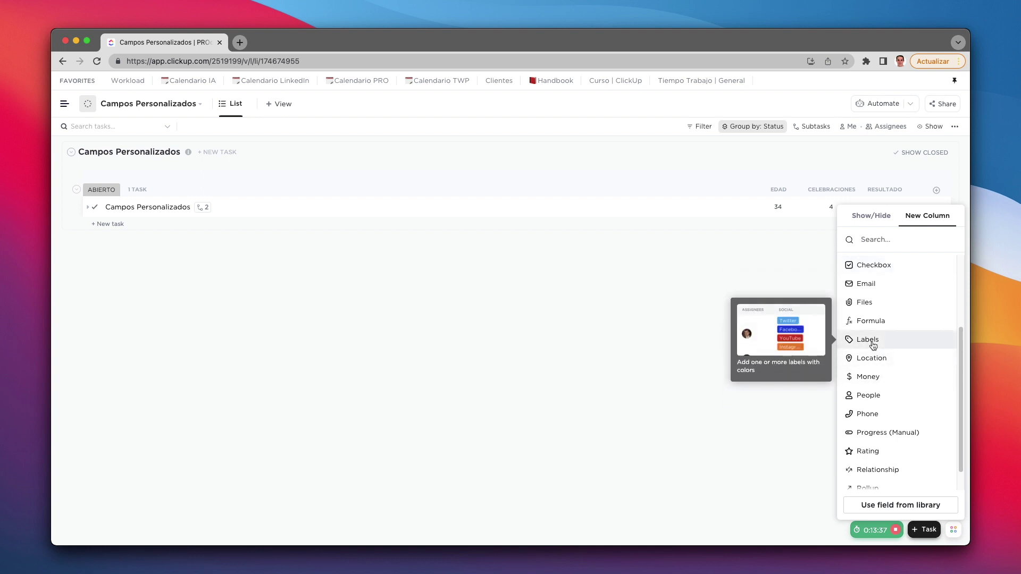
{"action": "scroll", "coordinate": [873, 346], "scroll_direction": "up", "scroll_amount": 3}
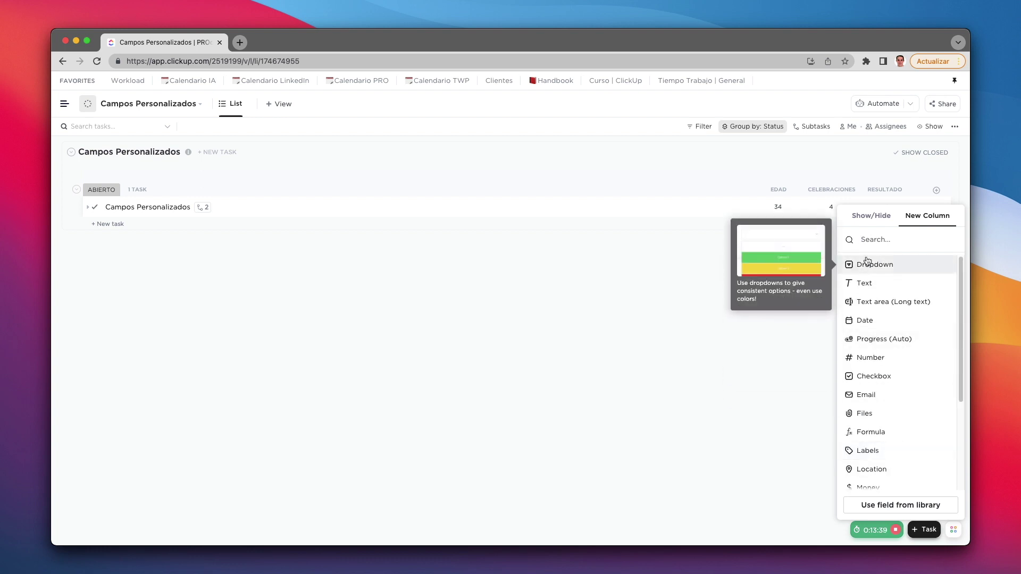
Step: In Show/Hide, hide Celebraciones, Edad and Resultado, and show the Cliente column
{"action": "left_click", "coordinate": [872, 216]}
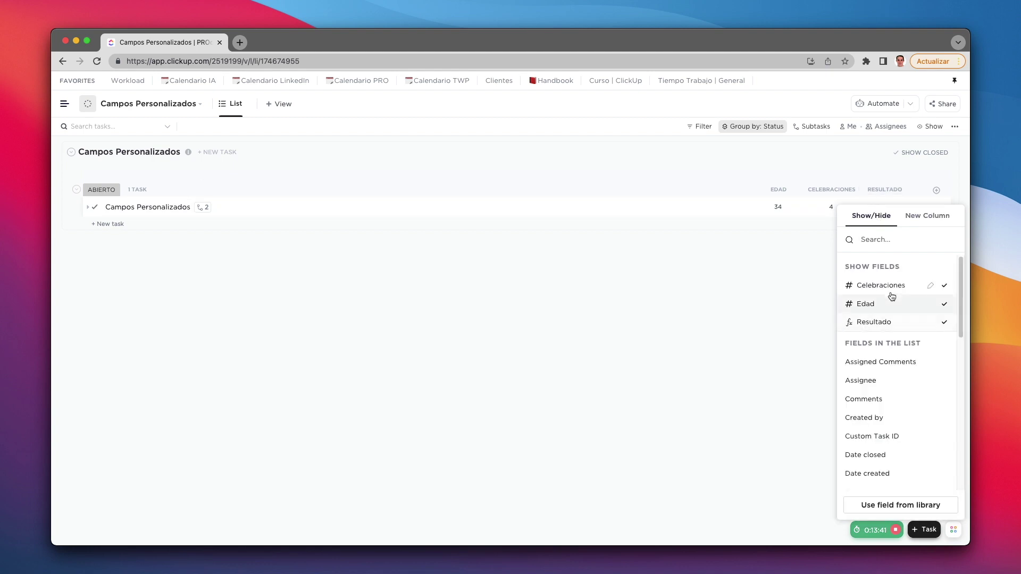
{"action": "left_click", "coordinate": [889, 290]}
{"action": "left_click", "coordinate": [890, 290]}
{"action": "left_click", "coordinate": [889, 287]}
{"action": "scroll", "coordinate": [885, 372], "scroll_direction": "down", "scroll_amount": 10}
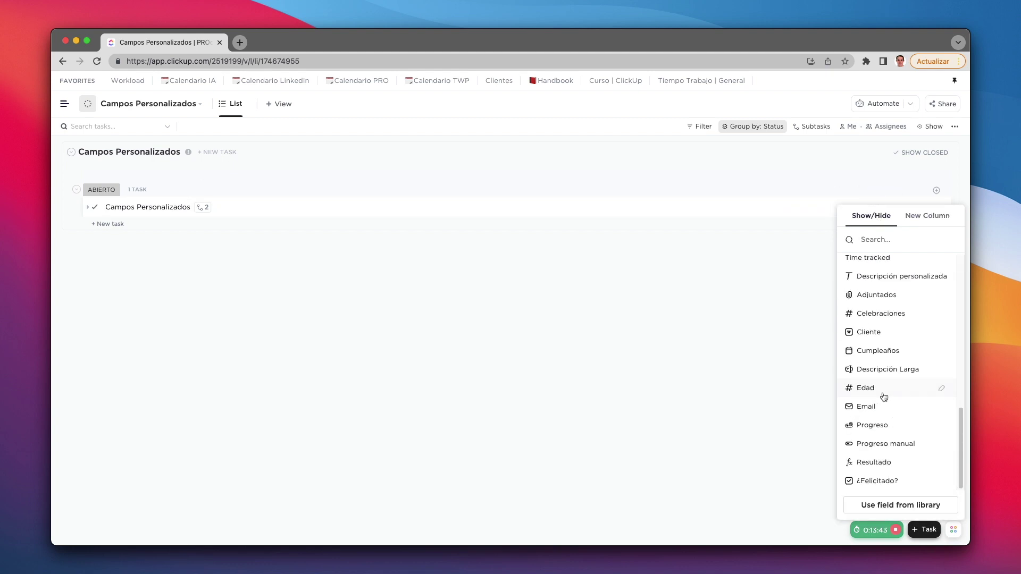
{"action": "scroll", "coordinate": [883, 393], "scroll_direction": "down", "scroll_amount": 2}
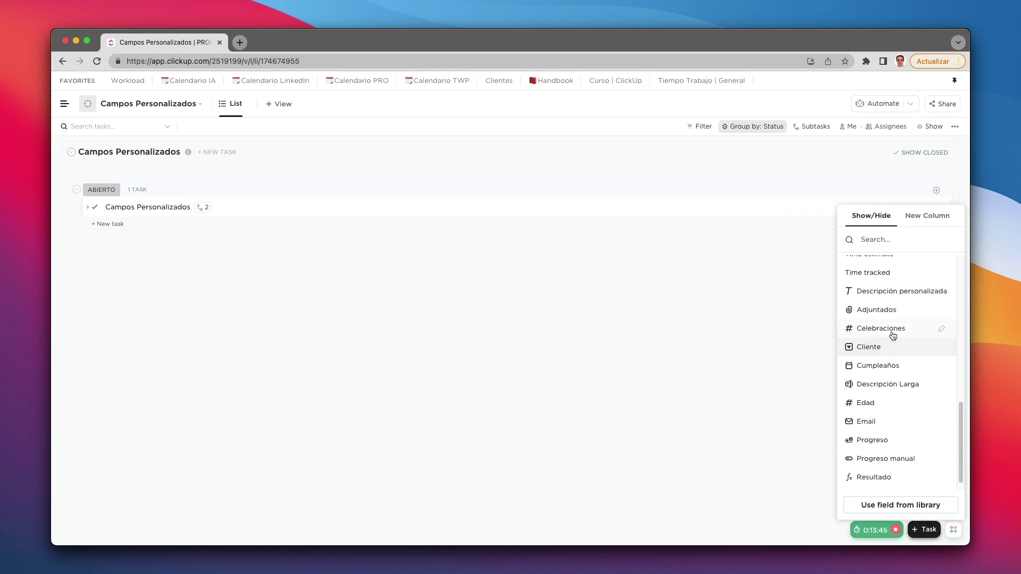
{"action": "scroll", "coordinate": [893, 364], "scroll_direction": "down", "scroll_amount": 1}
{"action": "left_click", "coordinate": [873, 335]}
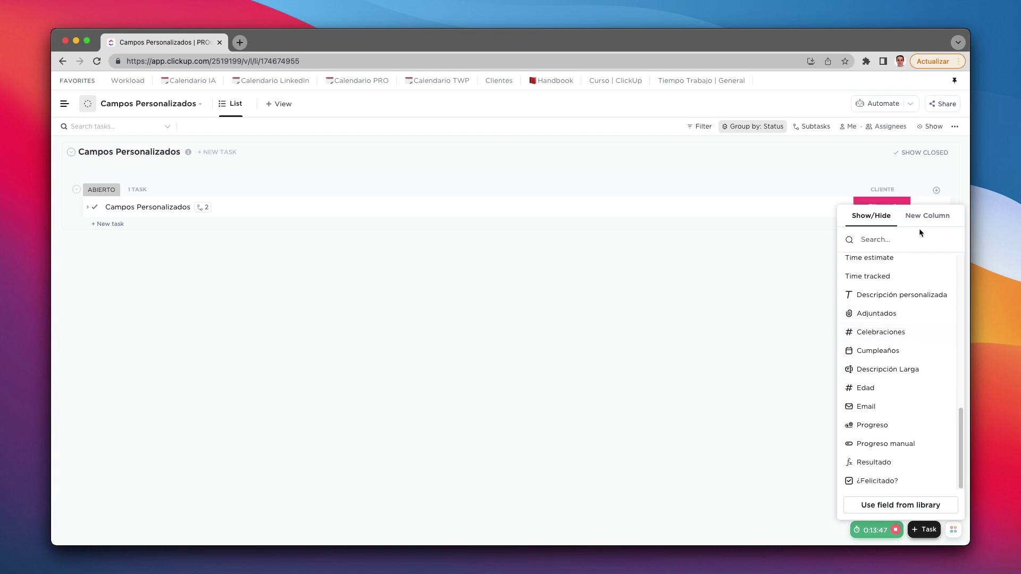
{"action": "left_click", "coordinate": [925, 218]}
{"action": "scroll", "coordinate": [886, 390], "scroll_direction": "down", "scroll_amount": 2}
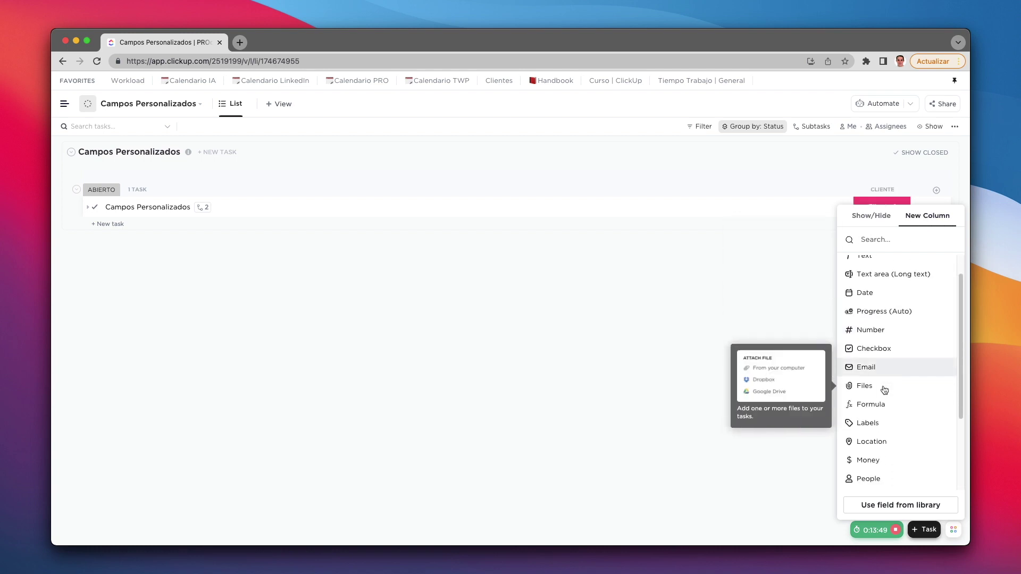
Step: Make the new column a Labels field named Servicios with options Consultoría and Mentoría
{"action": "left_click", "coordinate": [874, 421]}
{"action": "type", "text": "Serv"}
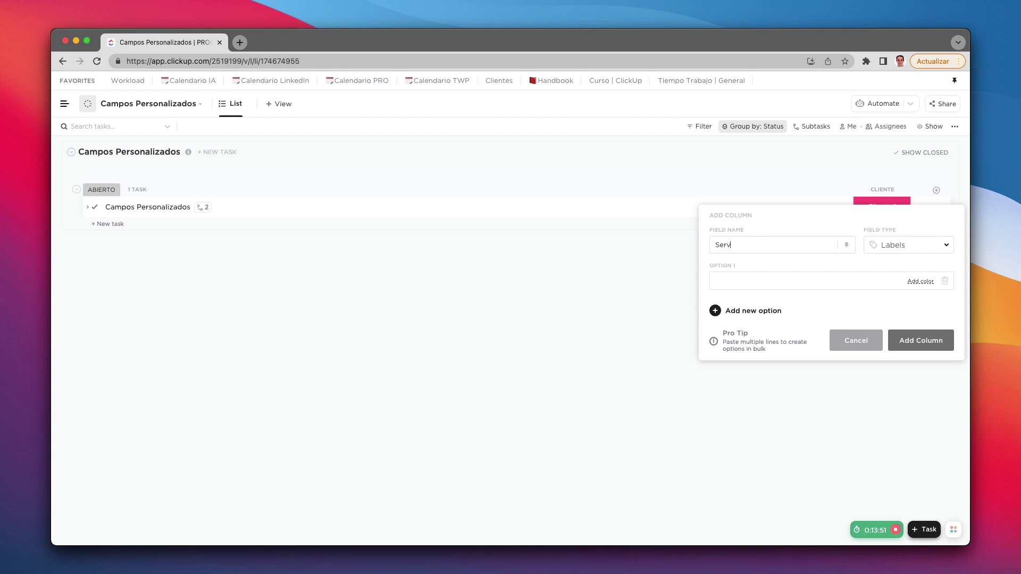
{"action": "type", "text": "icios"}
{"action": "left_click", "coordinate": [765, 281]}
{"action": "type", "text": "Consultoría"}
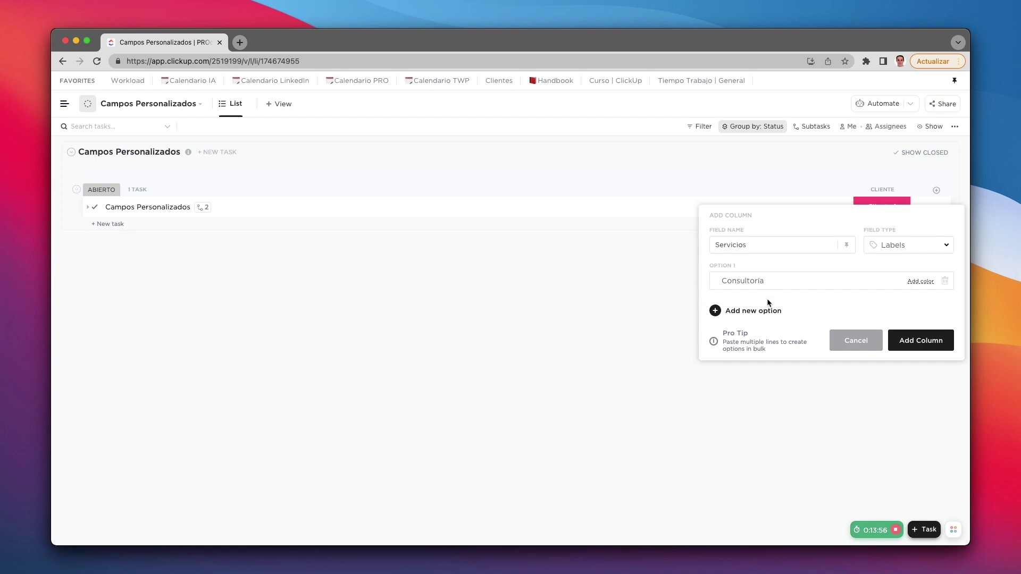
{"action": "left_click", "coordinate": [765, 311]}
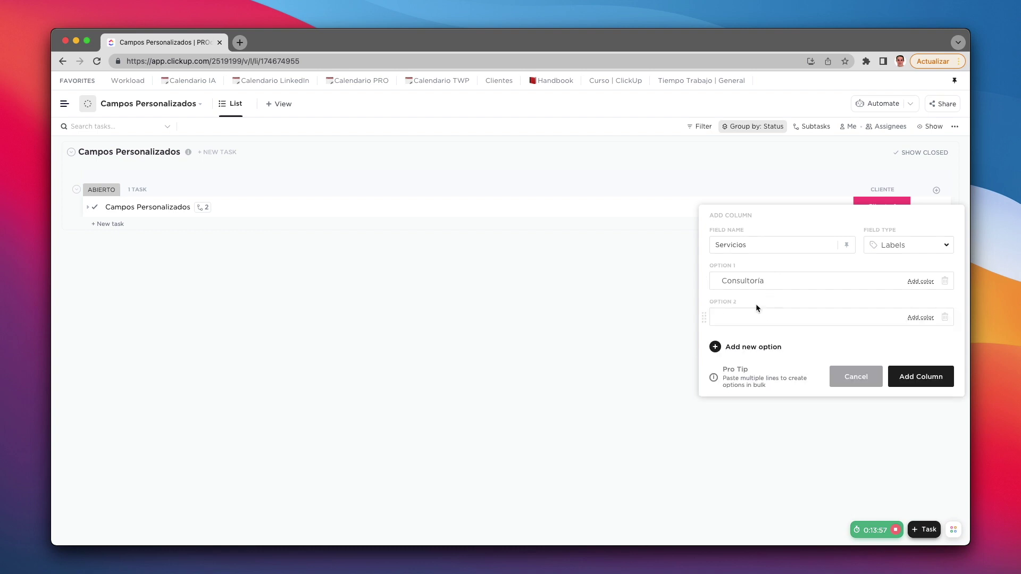
{"action": "type", "text": "Mentoría"}
Step: Add the Taller, Formación and Desarrollo web label options and create the column
{"action": "left_click", "coordinate": [746, 348]}
{"action": "type", "text": "Taller"}
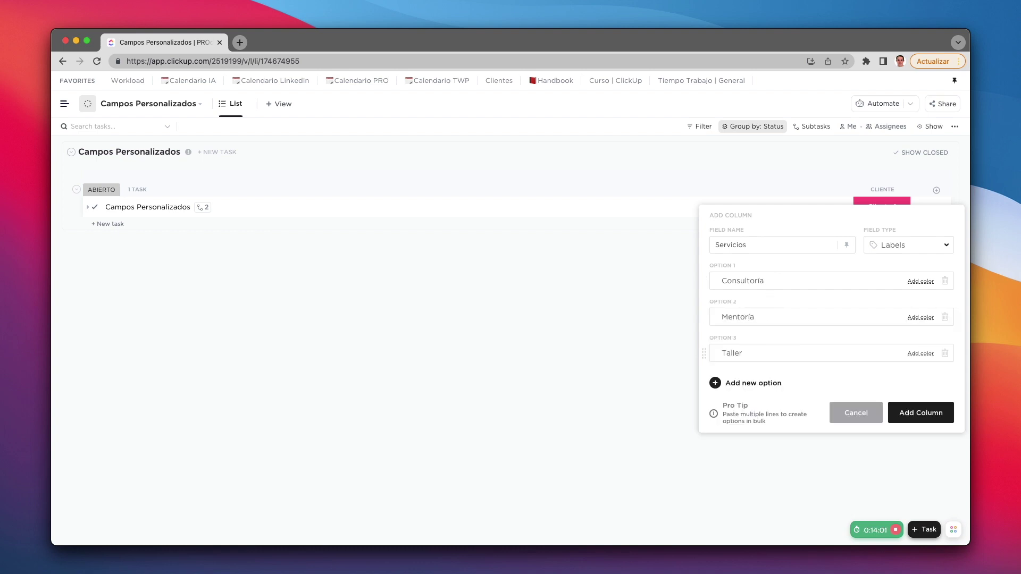
{"action": "key", "text": "Return"}
{"action": "type", "text": "Formaci"}
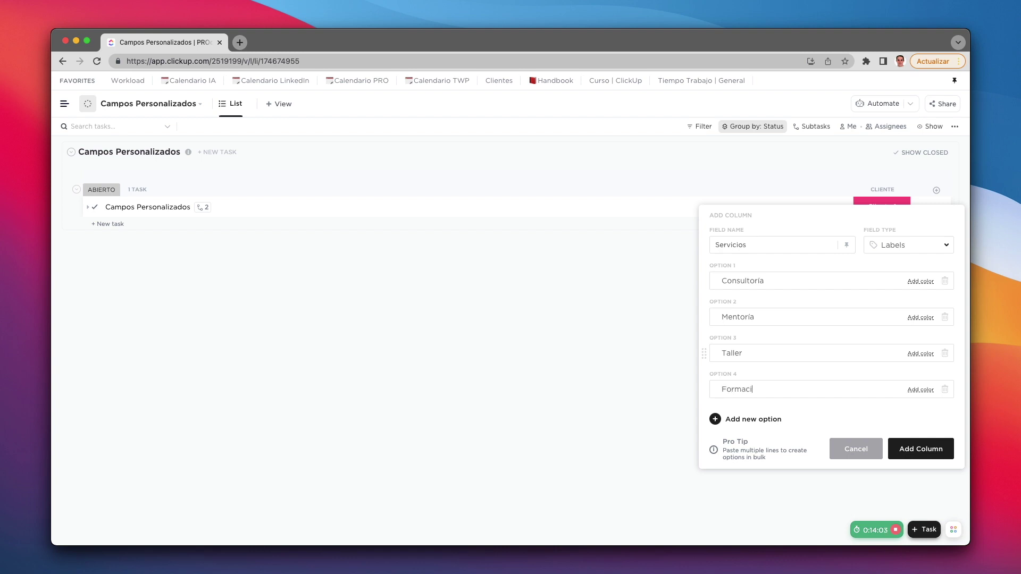
{"action": "type", "text": "ón"}
{"action": "key", "text": "Return"}
{"action": "type", "text": "D"}
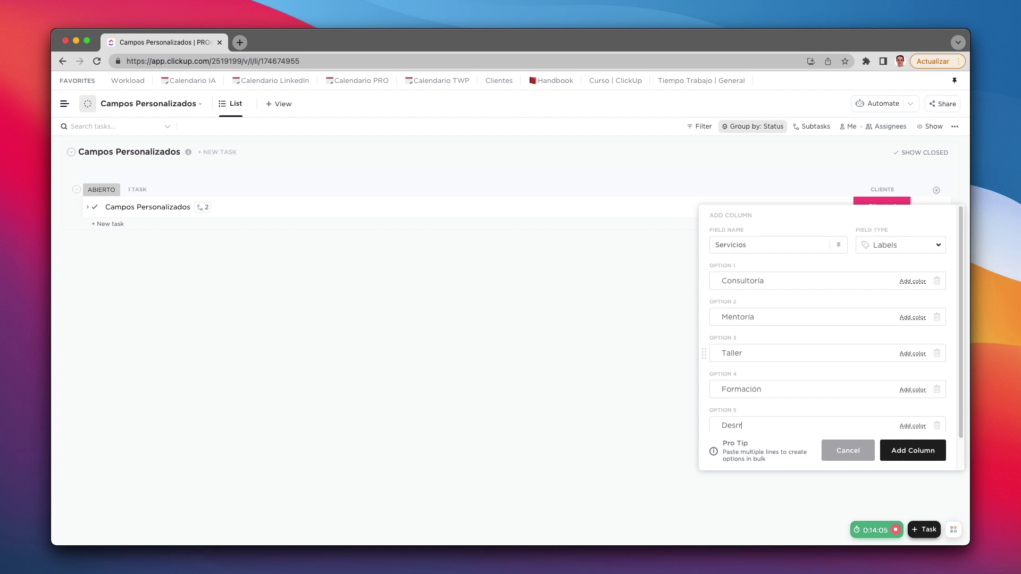
{"action": "type", "text": "esarrollo web"}
{"action": "scroll", "coordinate": [788, 373], "scroll_direction": "down", "scroll_amount": 2}
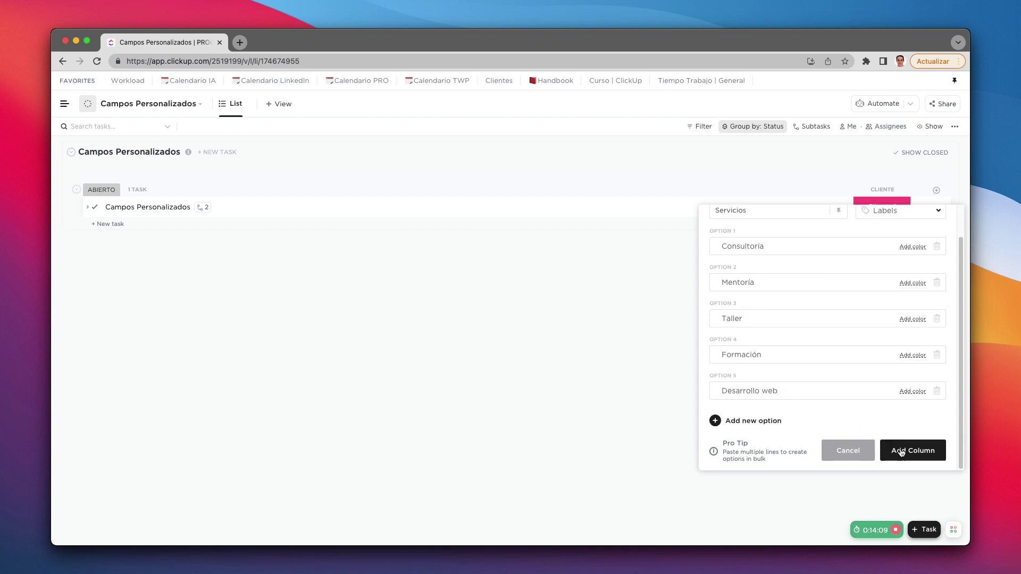
{"action": "left_click", "coordinate": [920, 453]}
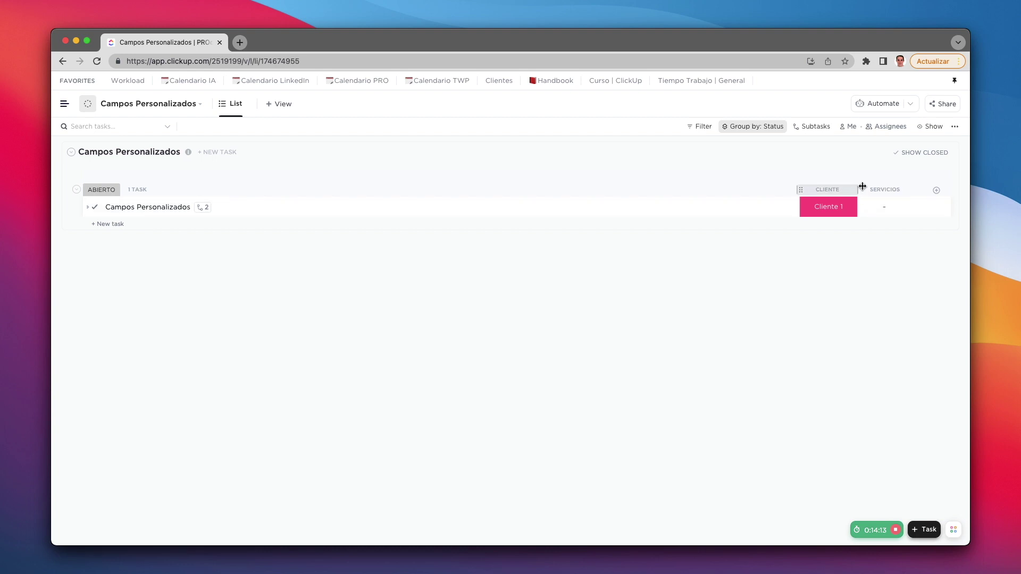
Step: Widen the Cliente column and tag the task with Consultoría, Formación and Desarrollo web
{"action": "left_click_drag", "start_coordinate": [863, 186], "coordinate": [943, 191]}
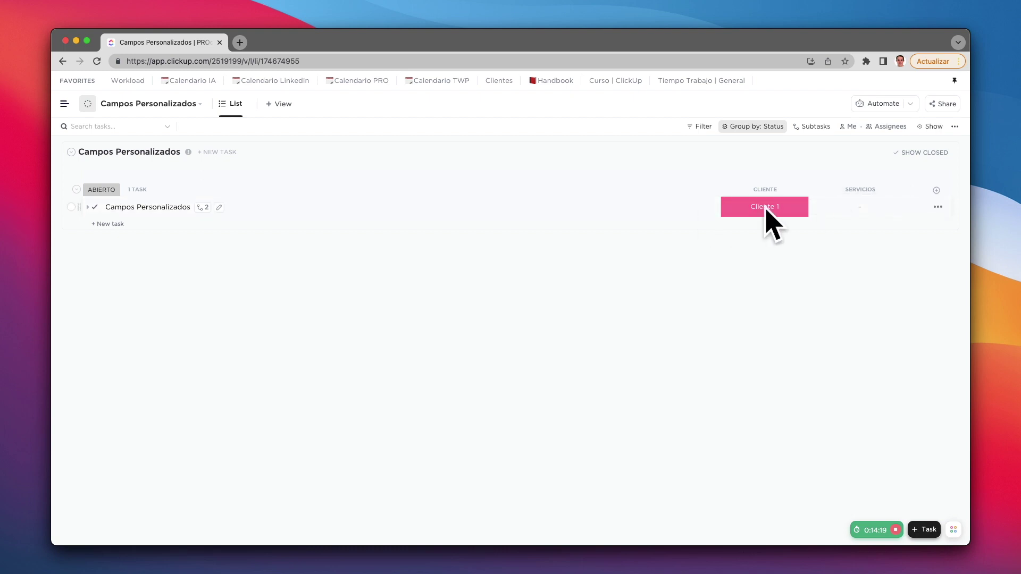
{"action": "left_click", "coordinate": [841, 210]}
{"action": "left_click", "coordinate": [840, 271]}
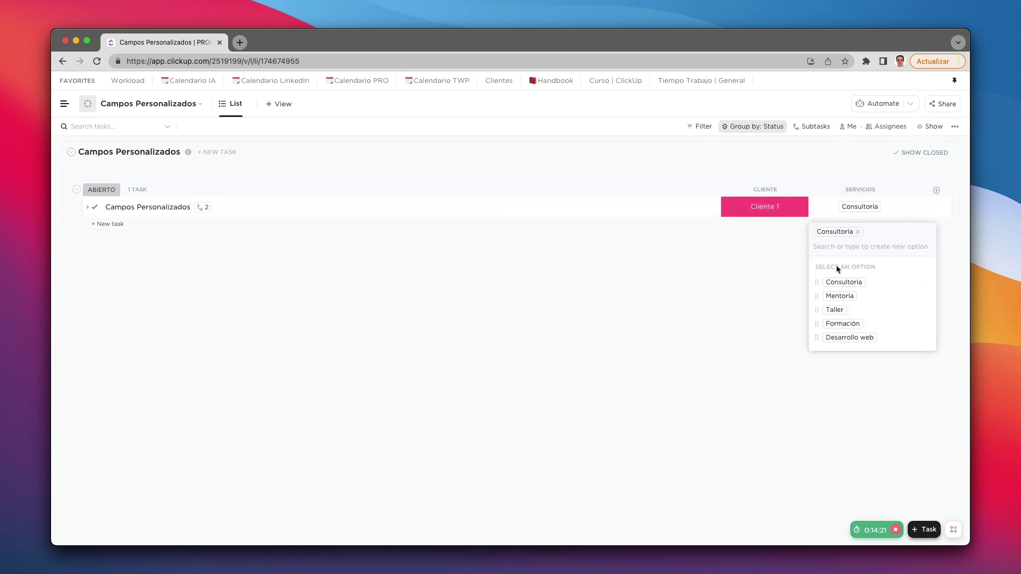
{"action": "left_click", "coordinate": [843, 324]}
{"action": "left_click", "coordinate": [850, 339]}
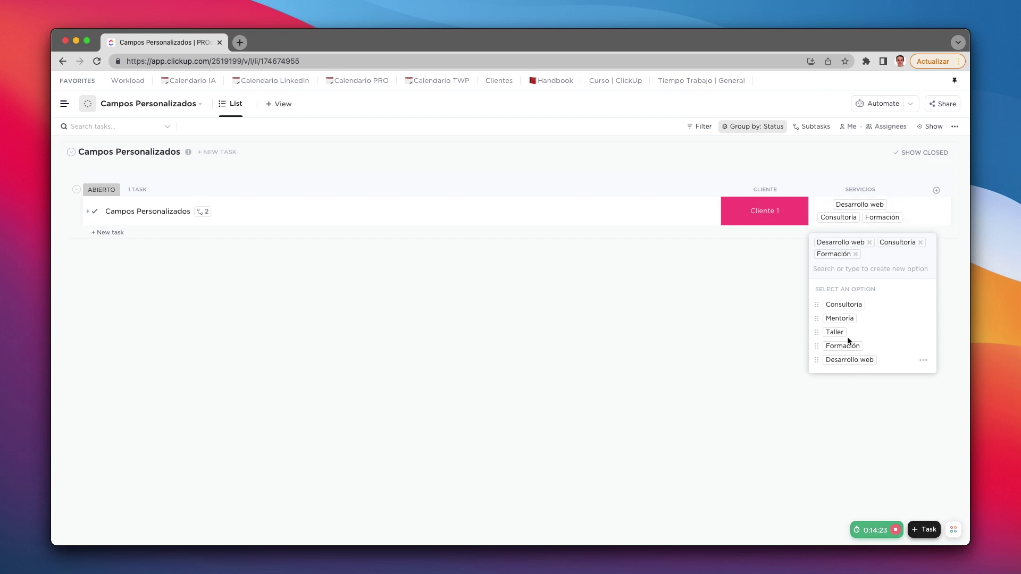
{"action": "left_click", "coordinate": [729, 407]}
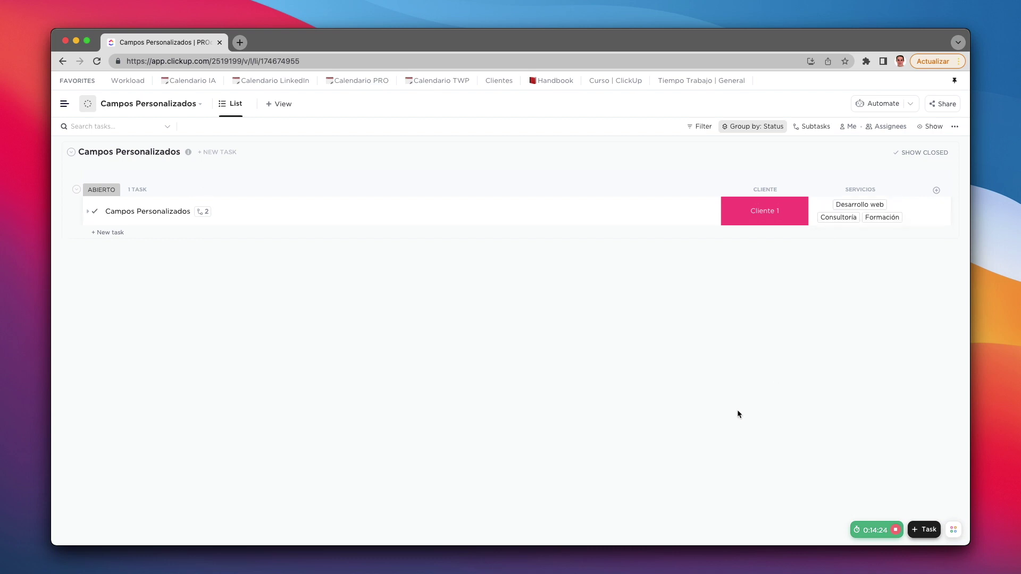
Step: Change the task's client to Cliente 2
{"action": "left_click", "coordinate": [776, 213]}
{"action": "left_click", "coordinate": [776, 214]}
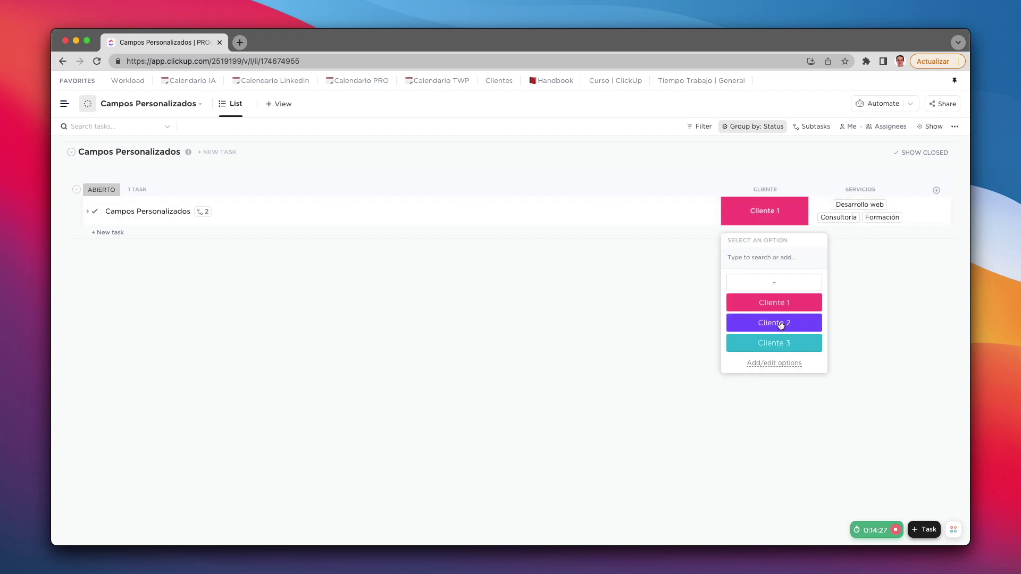
{"action": "left_click", "coordinate": [779, 322]}
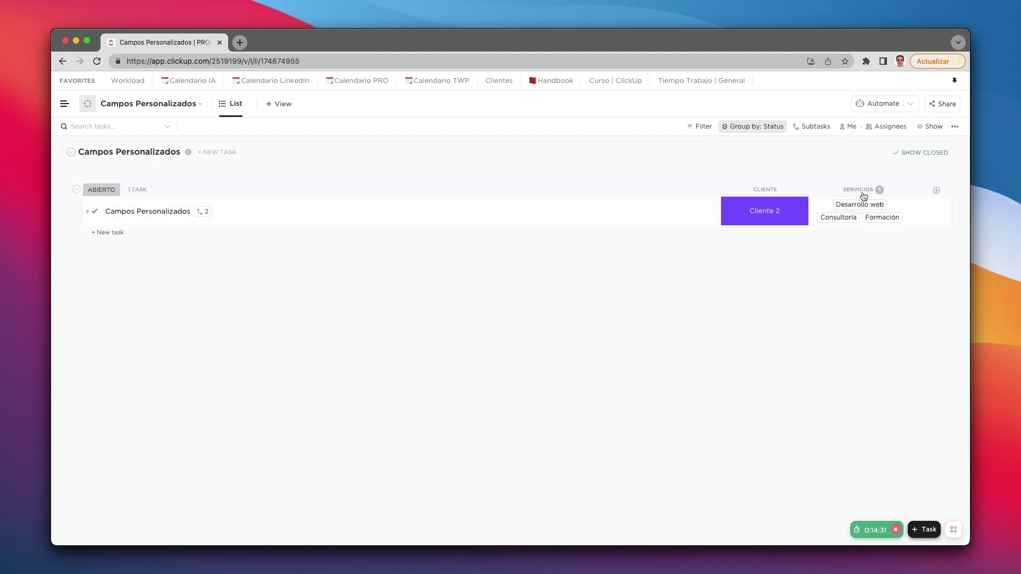
Step: Remove Desarrollo web from the task's services and add Taller instead
{"action": "left_click", "coordinate": [881, 205]}
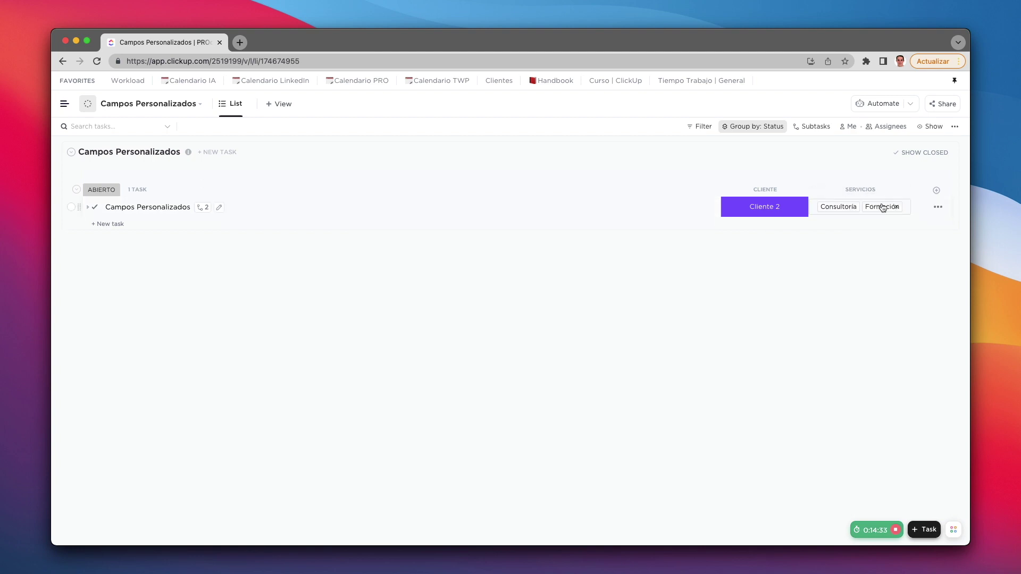
{"action": "left_click", "coordinate": [843, 209]}
{"action": "left_click", "coordinate": [837, 314]}
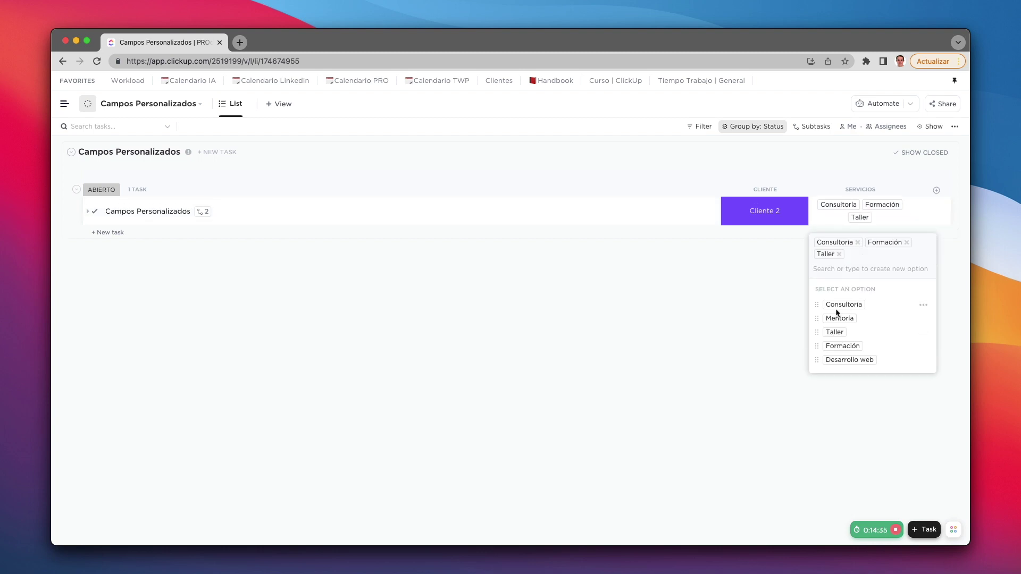
{"action": "left_click", "coordinate": [693, 315]}
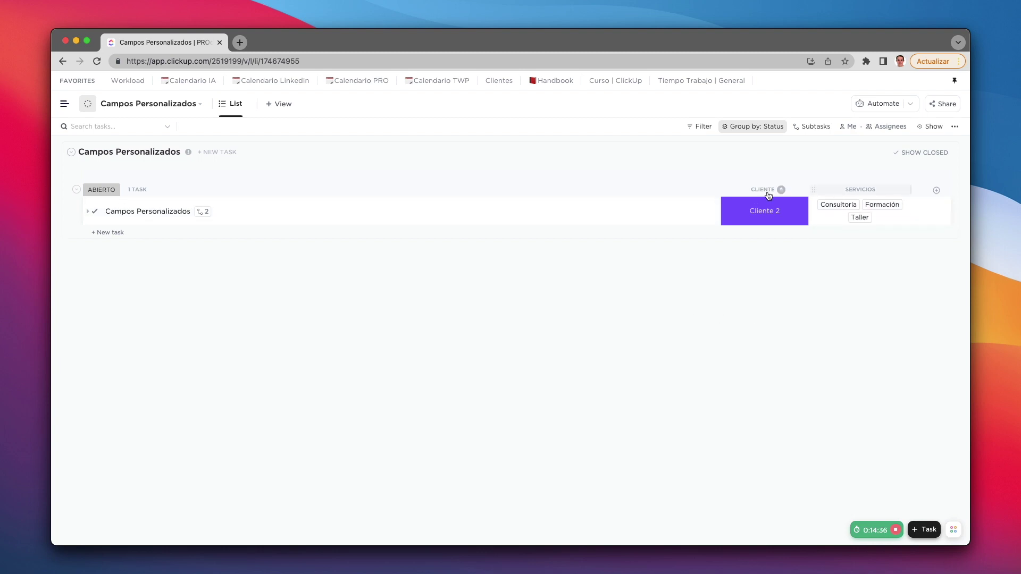
Step: Add a Location column named Ubicación and set the task's location to Bilbao, Vizcaya, España
{"action": "left_click", "coordinate": [936, 191]}
{"action": "scroll", "coordinate": [893, 330], "scroll_direction": "down", "scroll_amount": 5}
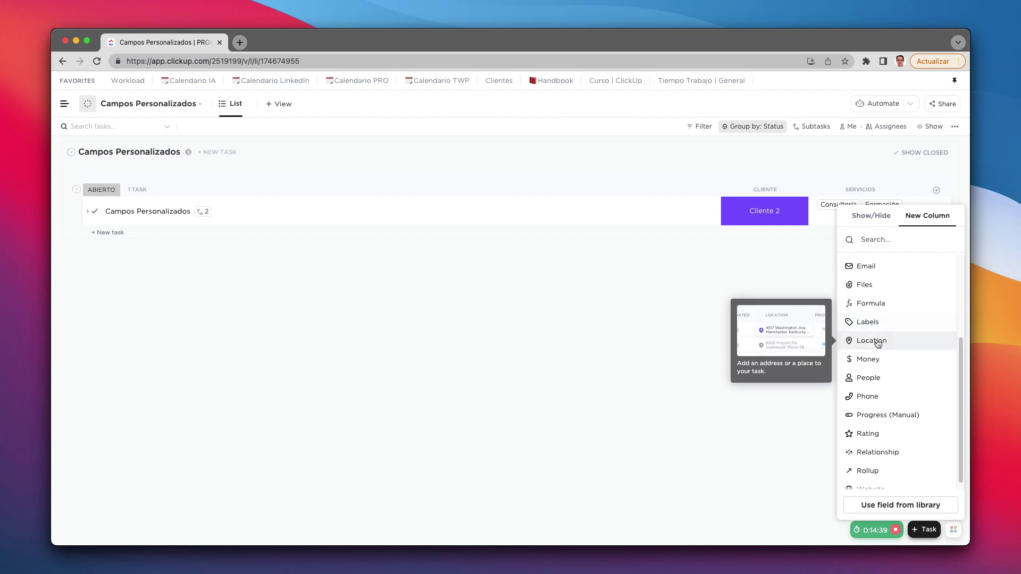
{"action": "left_click", "coordinate": [877, 341]}
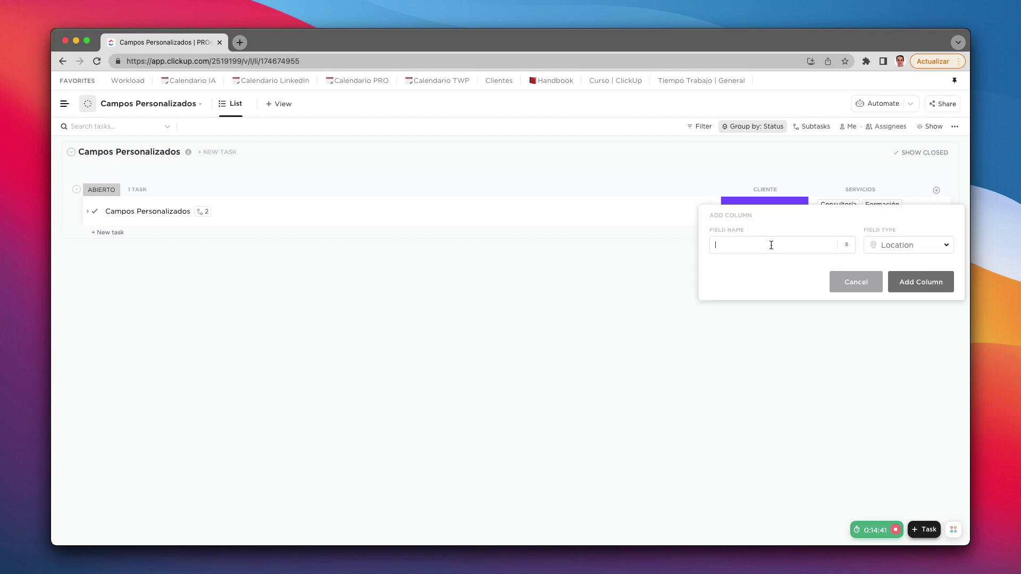
{"action": "type", "text": "Ubicación"}
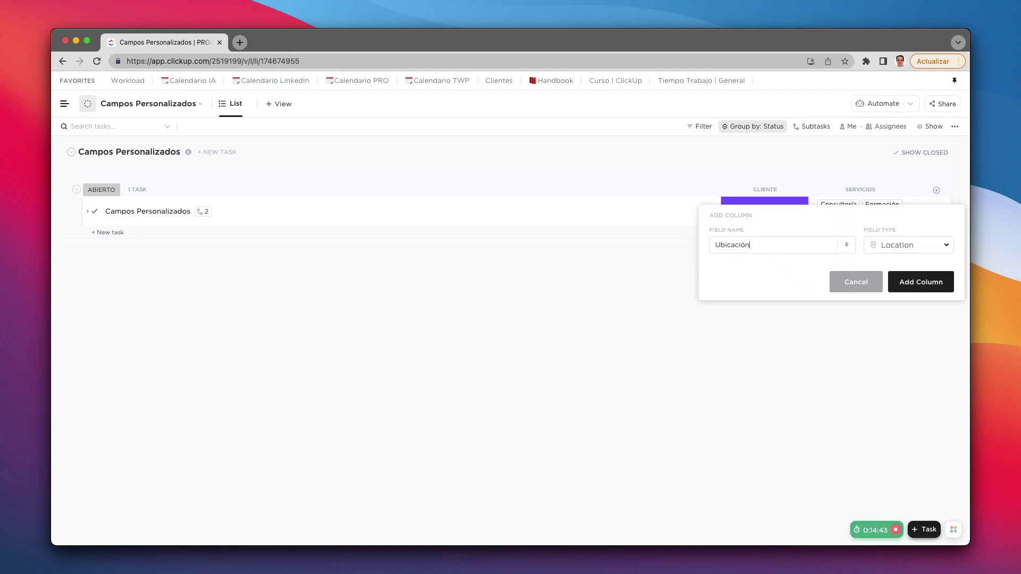
{"action": "left_click", "coordinate": [936, 284]}
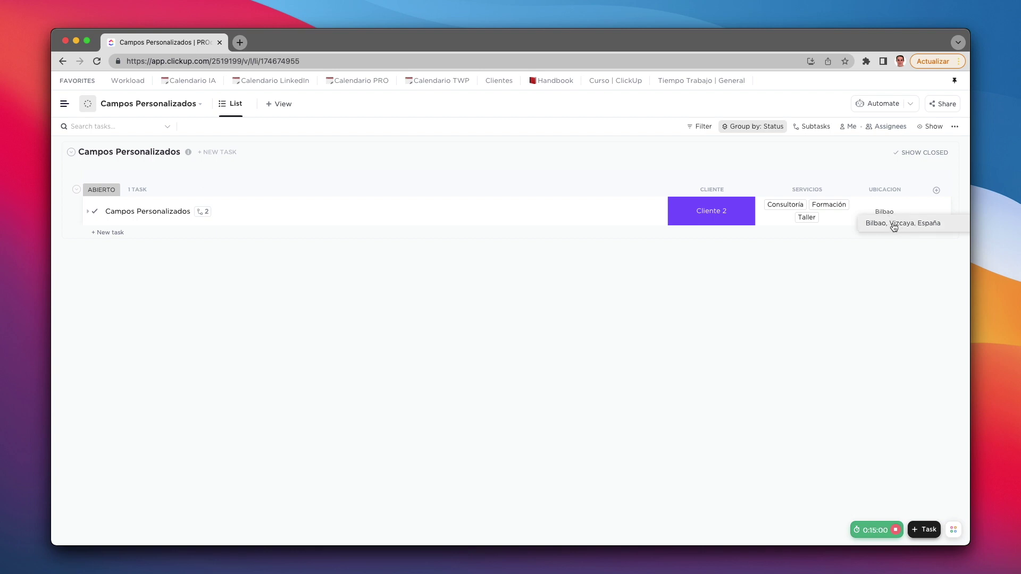
{"action": "left_click", "coordinate": [894, 227]}
{"action": "left_click", "coordinate": [894, 210]}
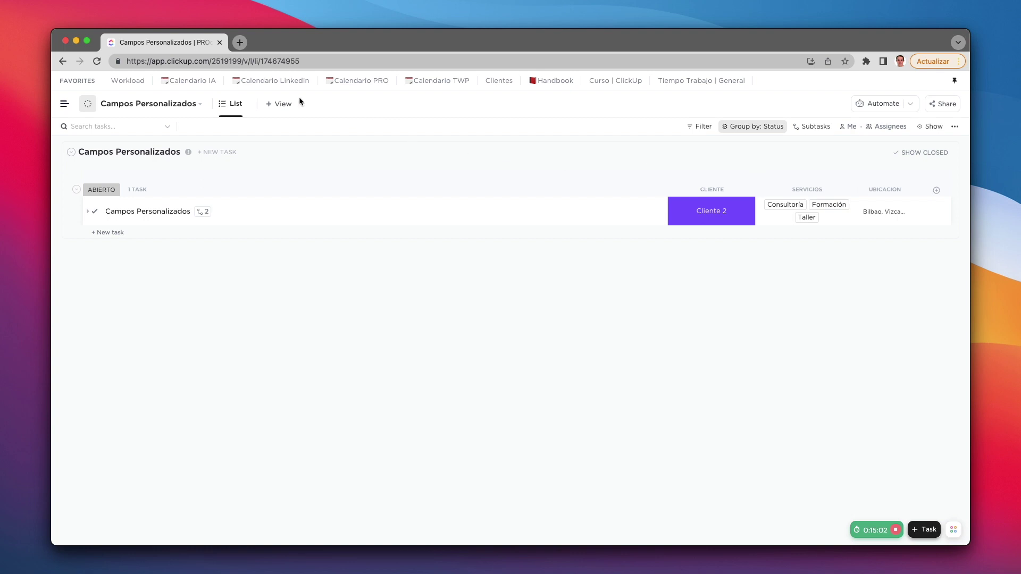
Step: Dismiss the view-type list and drag the Ubicación header wider to show the full address
{"action": "left_click", "coordinate": [283, 104]}
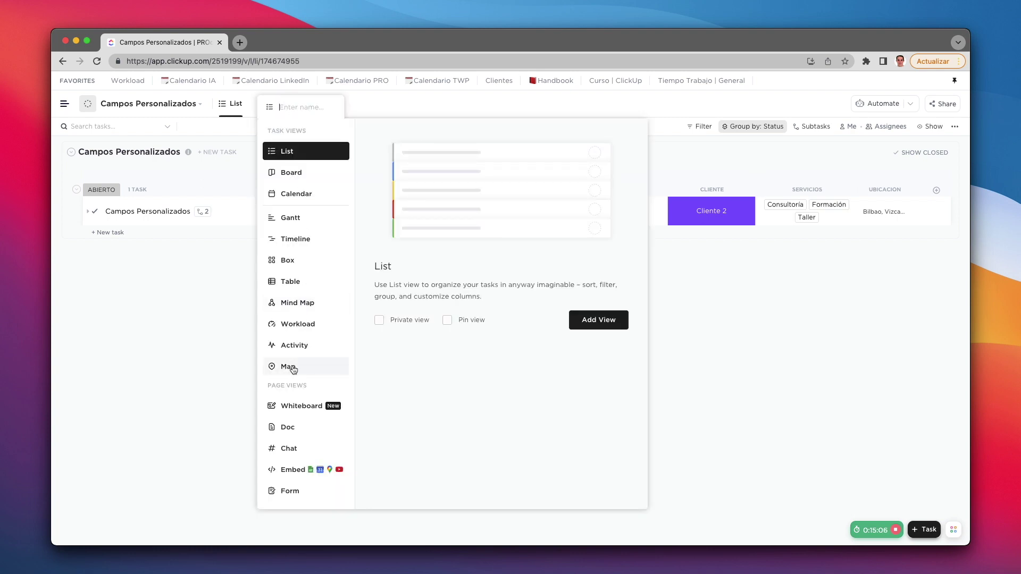
{"action": "left_click", "coordinate": [206, 358]}
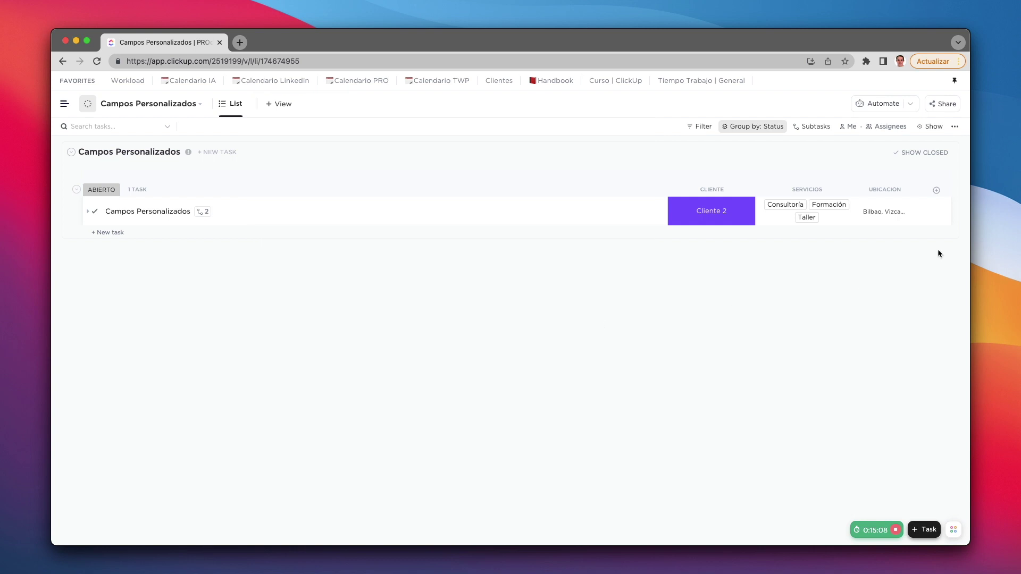
{"action": "left_click_drag", "start_coordinate": [916, 190], "coordinate": [942, 195]}
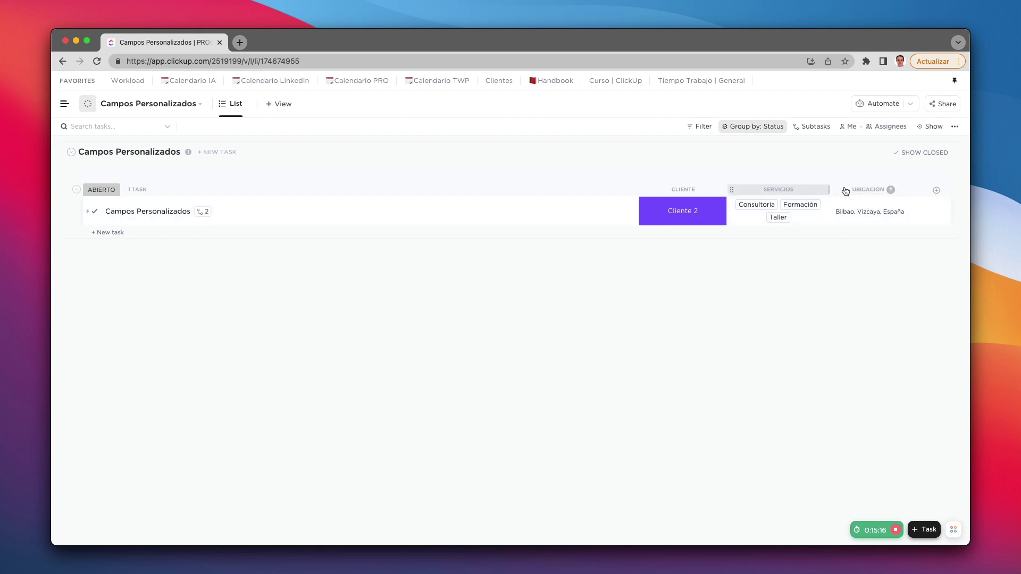
Step: Add a Money column named Facture with the currency set to euros
{"action": "left_click", "coordinate": [937, 191]}
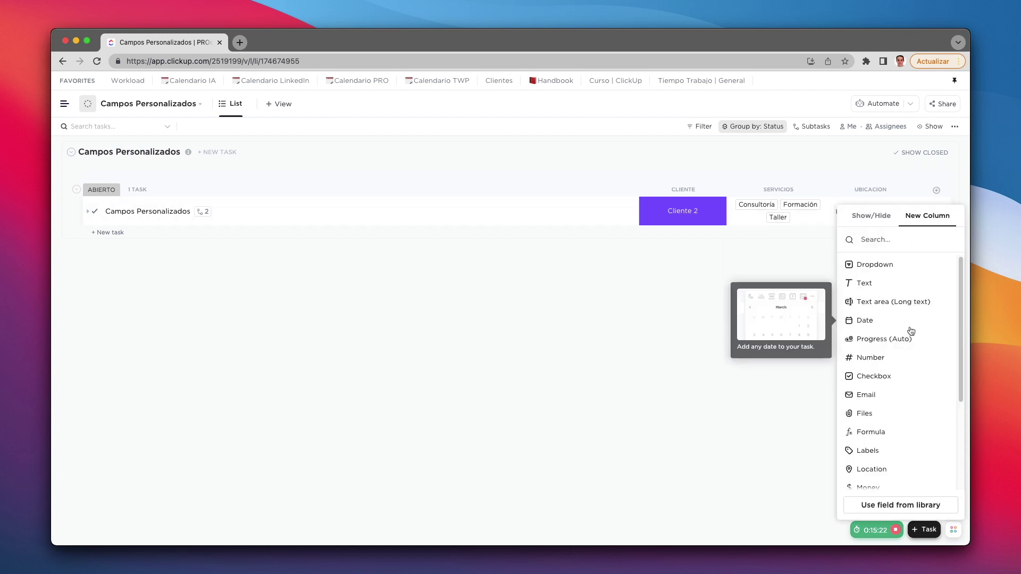
{"action": "scroll", "coordinate": [904, 335], "scroll_direction": "down", "scroll_amount": 5}
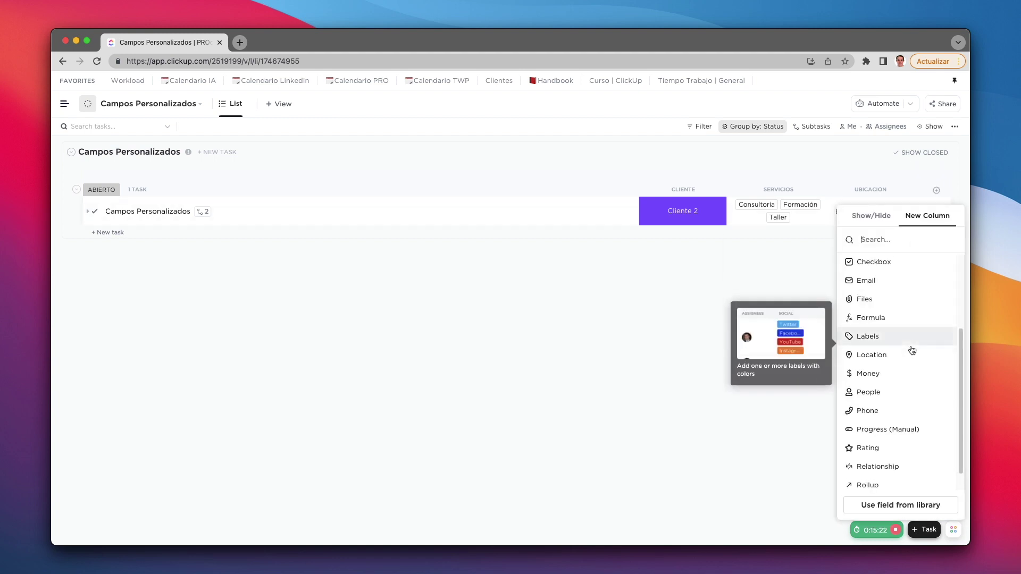
{"action": "left_click", "coordinate": [874, 375]}
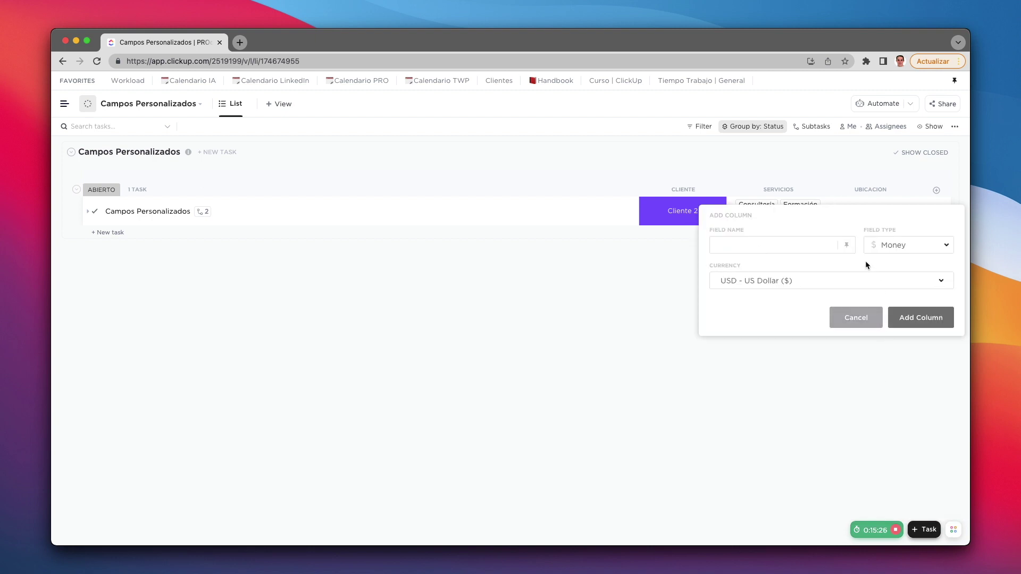
{"action": "type", "text": "Facture"}
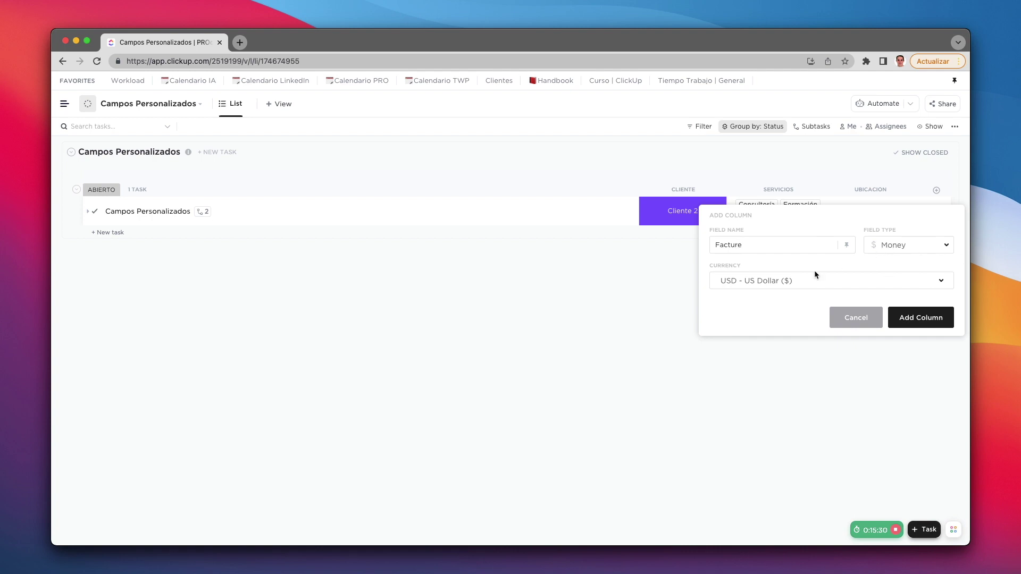
{"action": "left_click", "coordinate": [769, 288]}
{"action": "left_click", "coordinate": [761, 346]}
{"action": "left_click", "coordinate": [932, 325]}
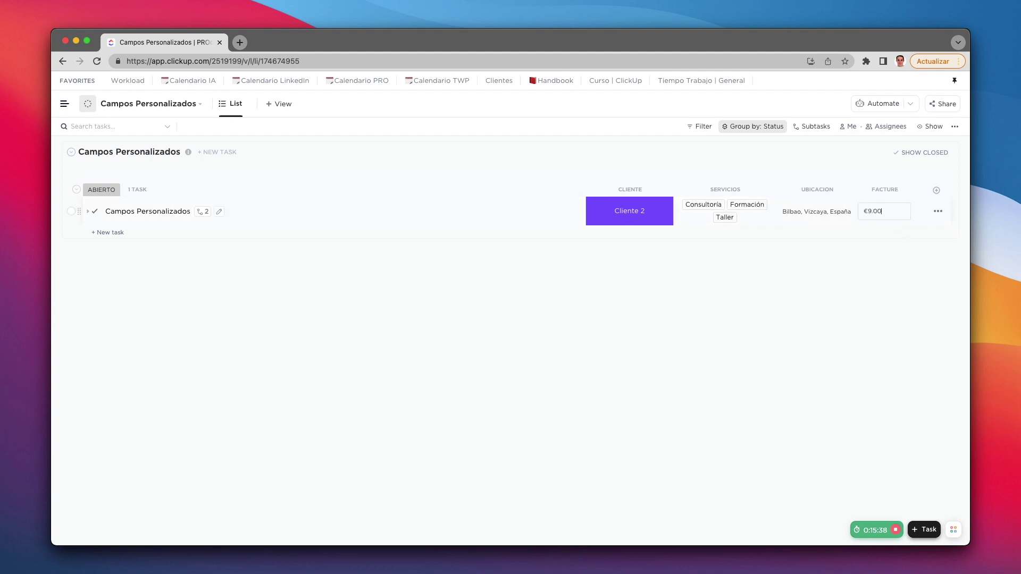
Step: Enter €9,000 for the task and rename the column to Facturado
{"action": "type", "text": "9,000"}
{"action": "left_click", "coordinate": [897, 300]}
{"action": "left_click", "coordinate": [887, 190]}
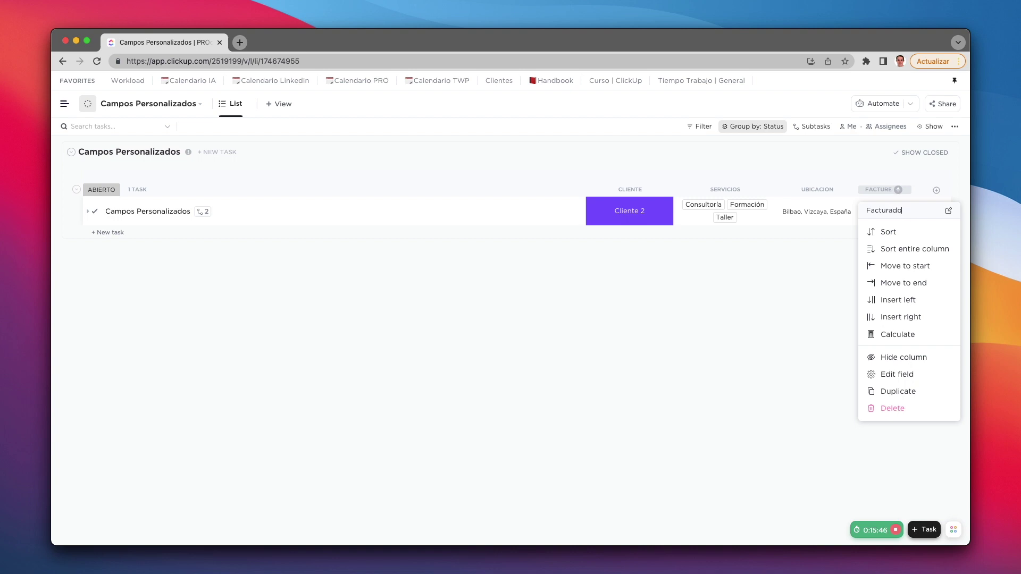
{"action": "left_click", "coordinate": [787, 283]}
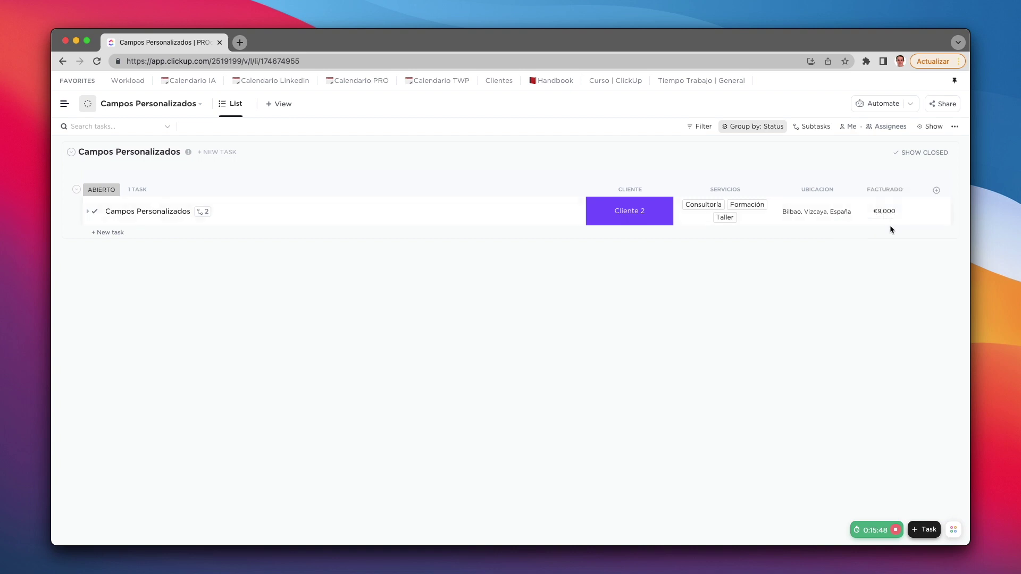
Step: Duplicate the task to create Campos Personalizados 2
{"action": "right_click", "coordinate": [305, 205]}
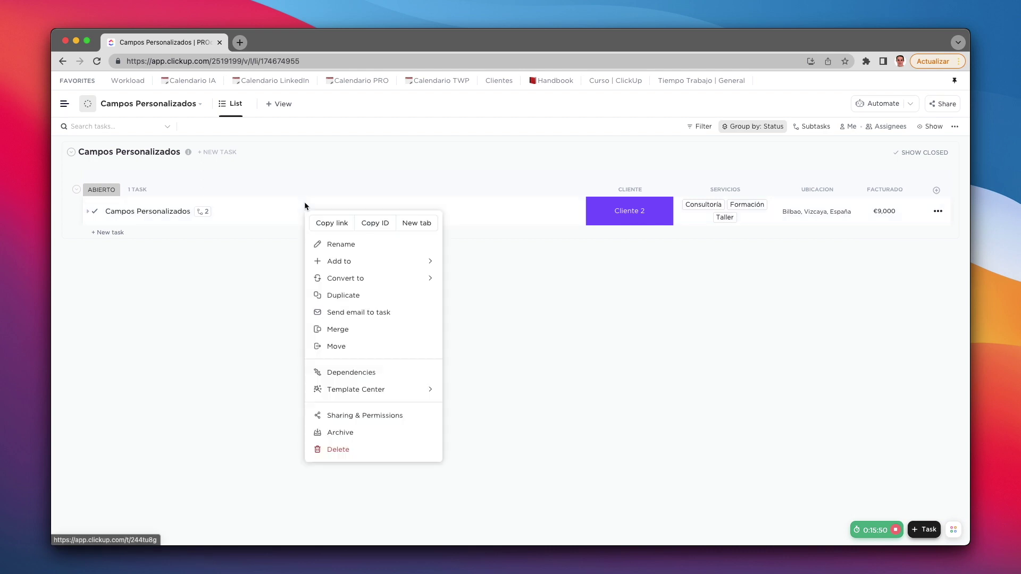
{"action": "left_click", "coordinate": [349, 297]}
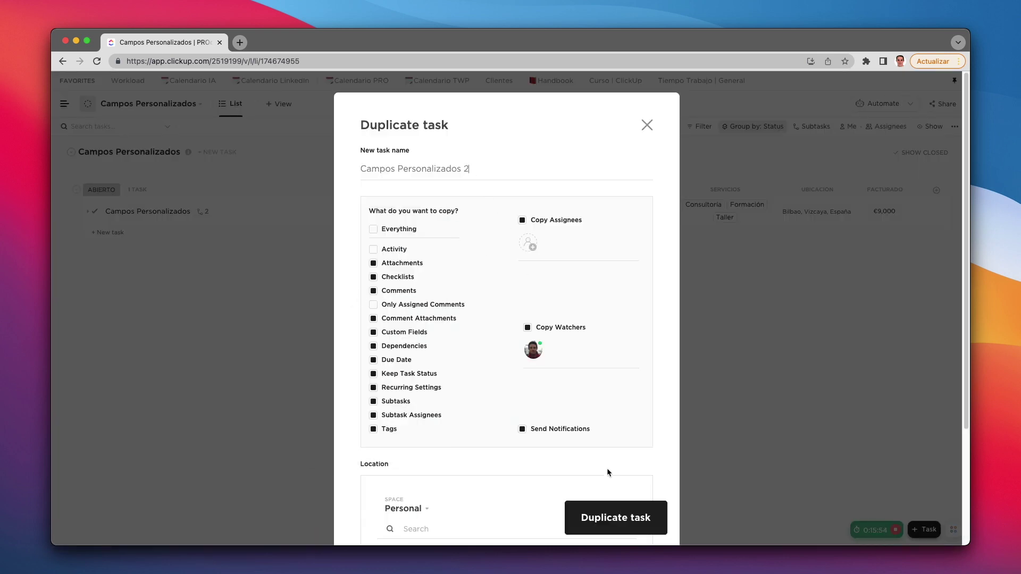
{"action": "left_click", "coordinate": [626, 511]}
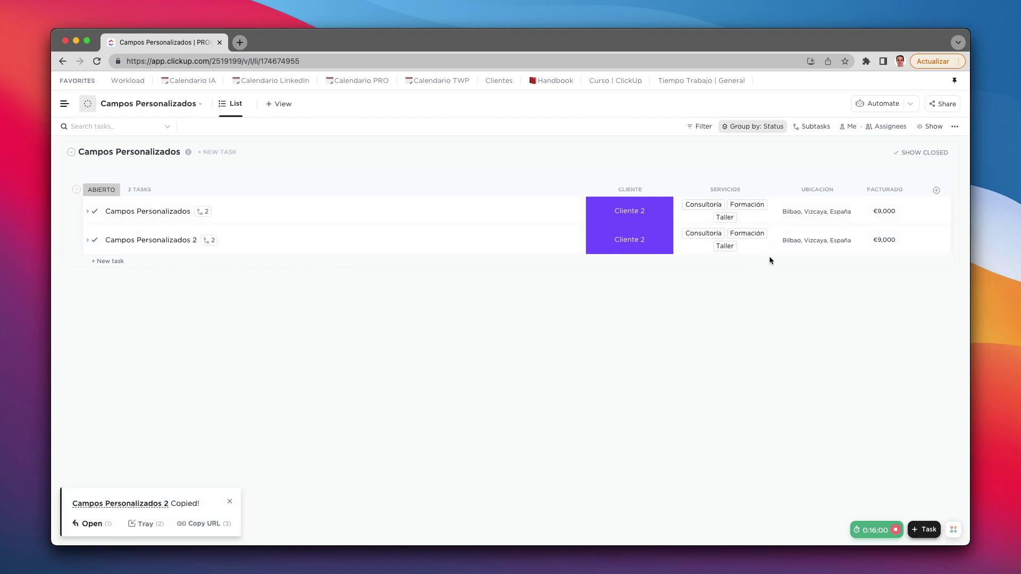
Step: Show a Sum in the Facturado footer and change the second task's amount to €2,000
{"action": "left_click", "coordinate": [890, 264]}
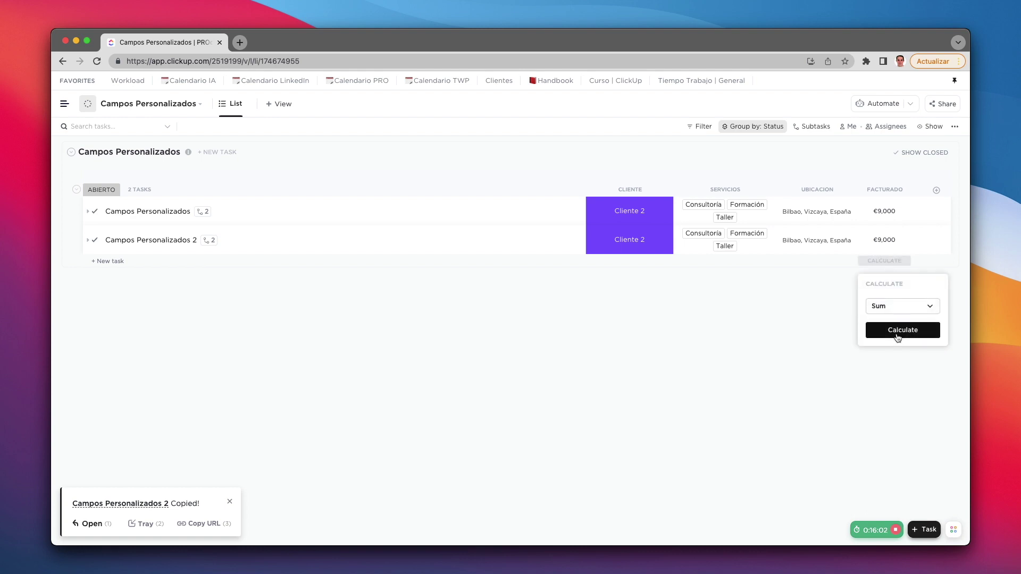
{"action": "left_click", "coordinate": [897, 331]}
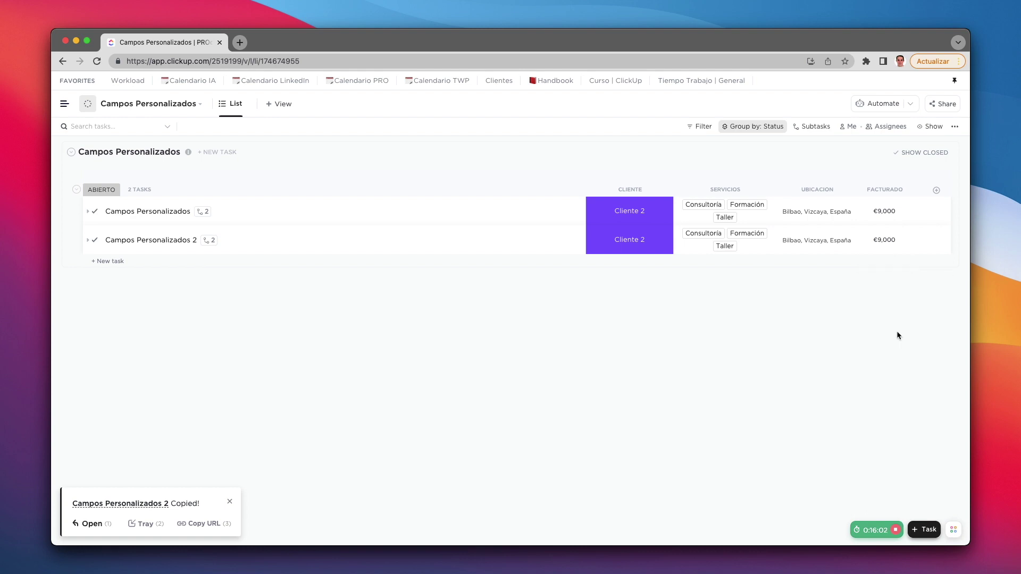
{"action": "left_click", "coordinate": [884, 238]}
{"action": "key", "text": "super+a"}
{"action": "type", "text": "20"}
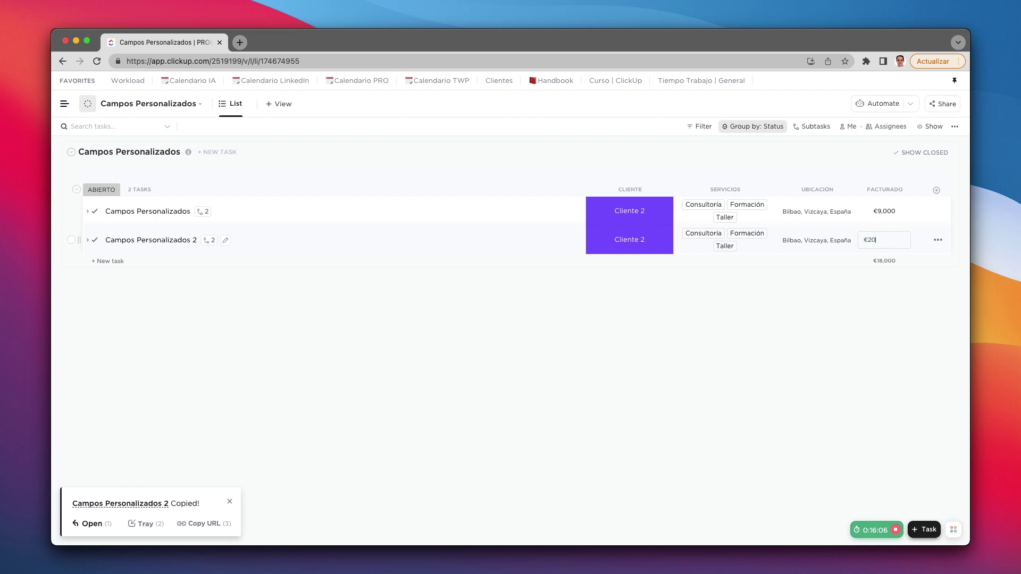
{"action": "key", "text": "Return"}
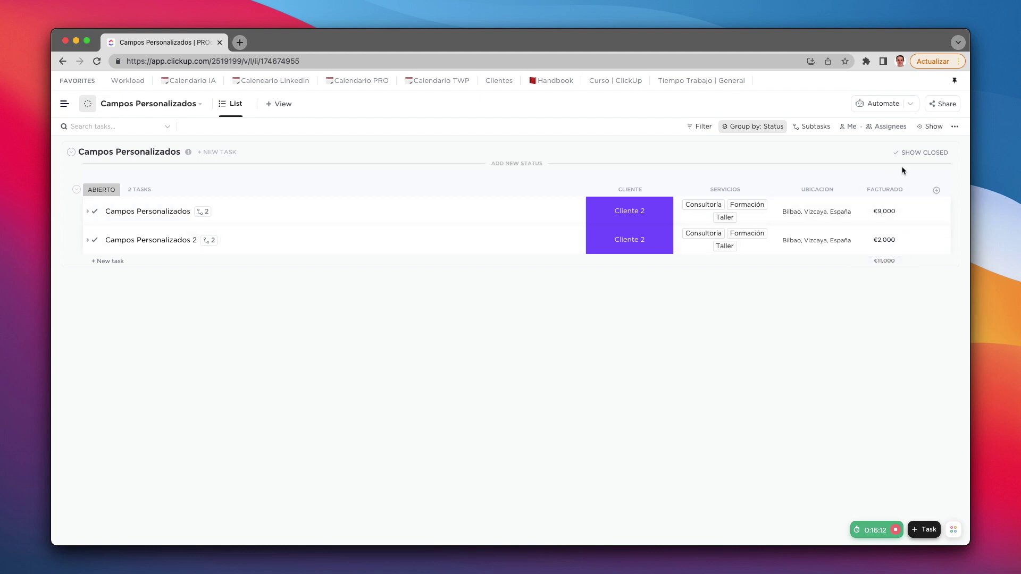
Step: Add a People column named Responsables and assign the listed user to the first task
{"action": "left_click", "coordinate": [935, 191]}
{"action": "scroll", "coordinate": [885, 361], "scroll_direction": "down", "scroll_amount": 3}
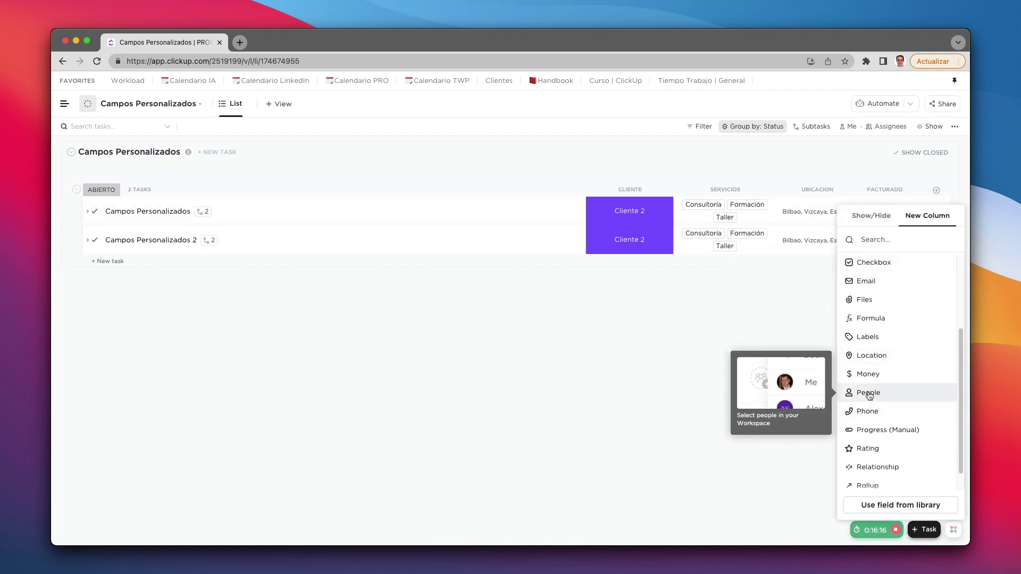
{"action": "left_click", "coordinate": [869, 393]}
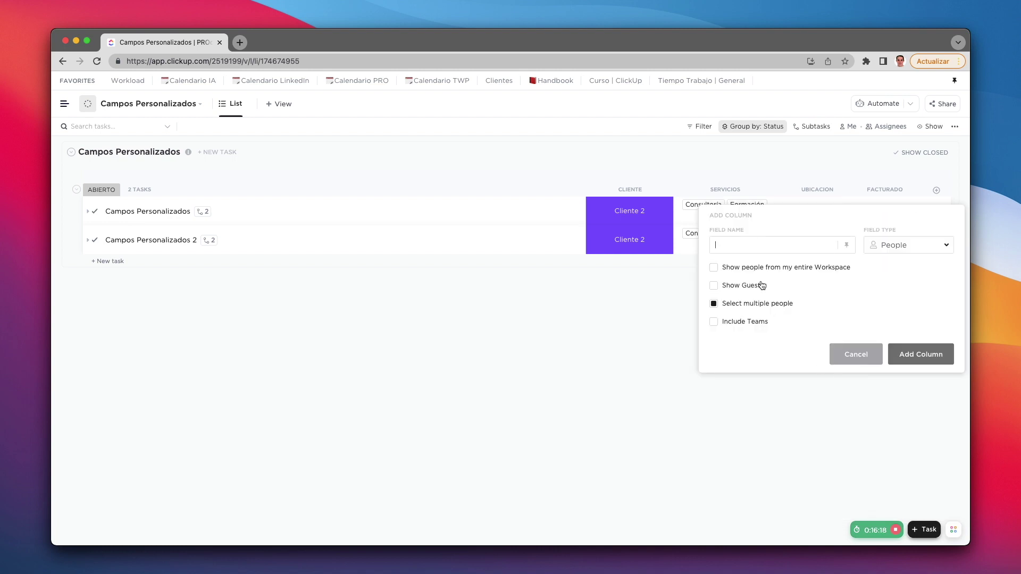
{"action": "type", "text": "Respo"}
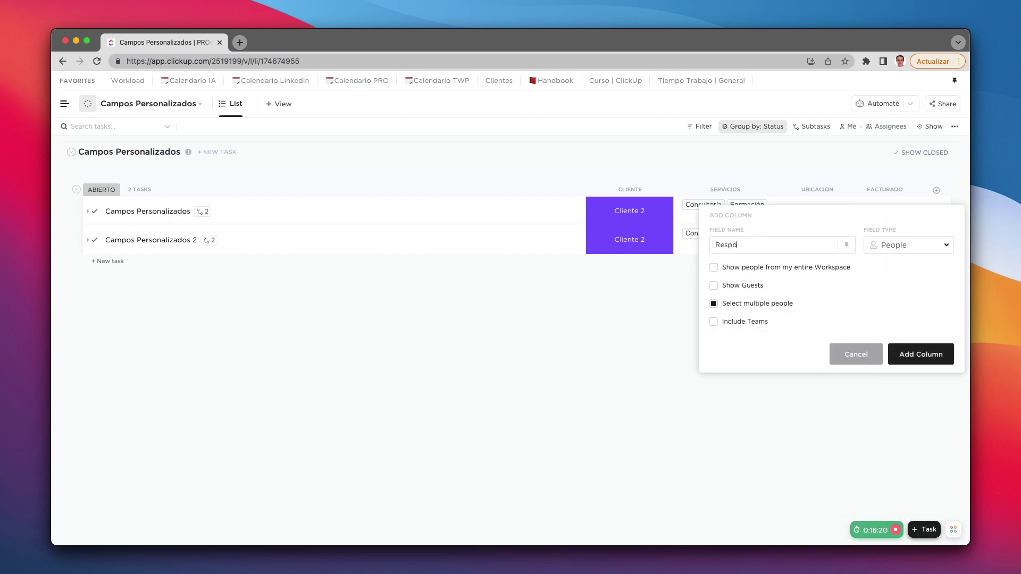
{"action": "type", "text": "nsables"}
{"action": "left_click", "coordinate": [918, 360]}
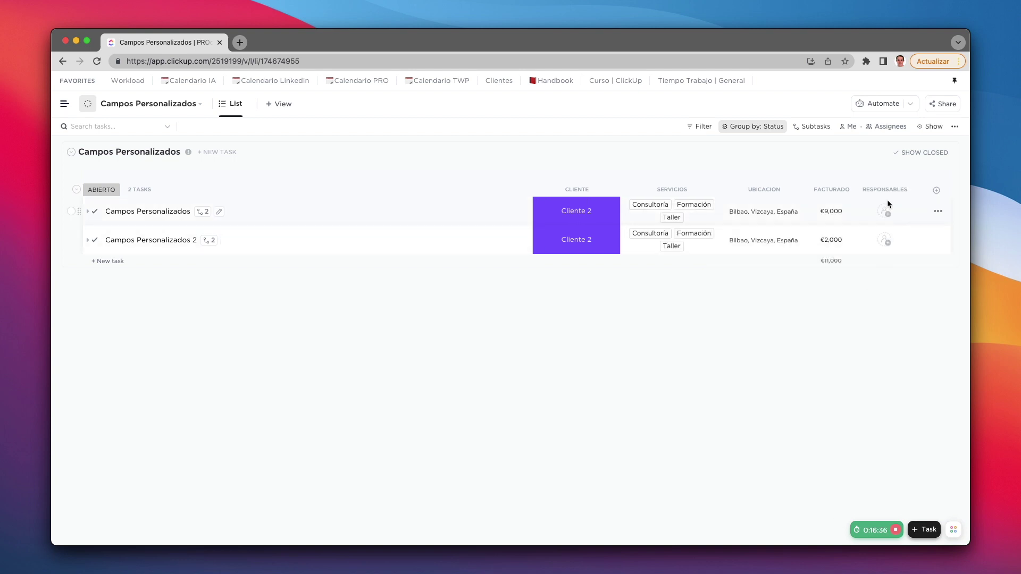
{"action": "left_click", "coordinate": [886, 215]}
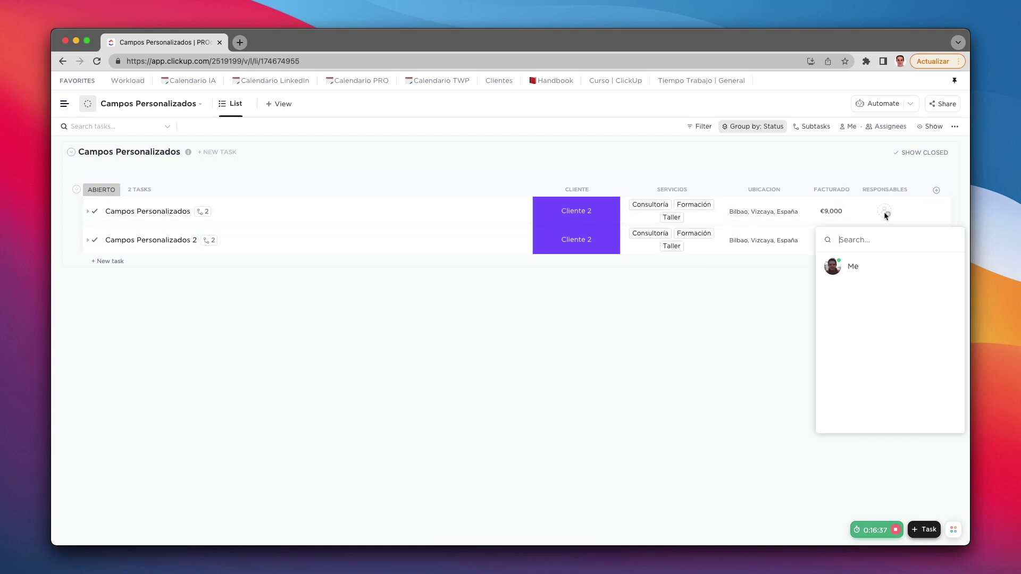
{"action": "left_click", "coordinate": [856, 270]}
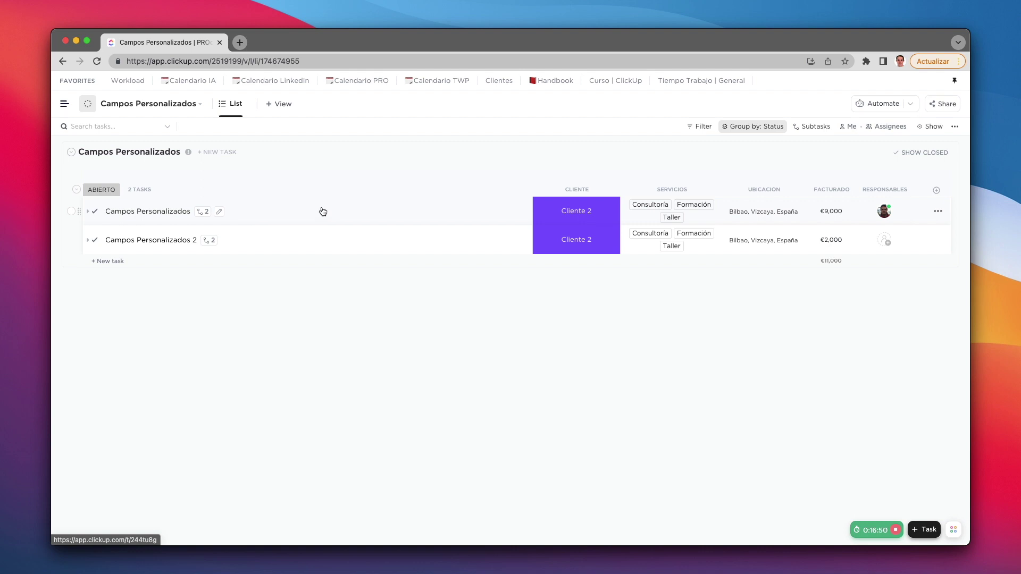
Step: Set up a new Phone column named Teléfono
{"action": "left_click", "coordinate": [937, 190]}
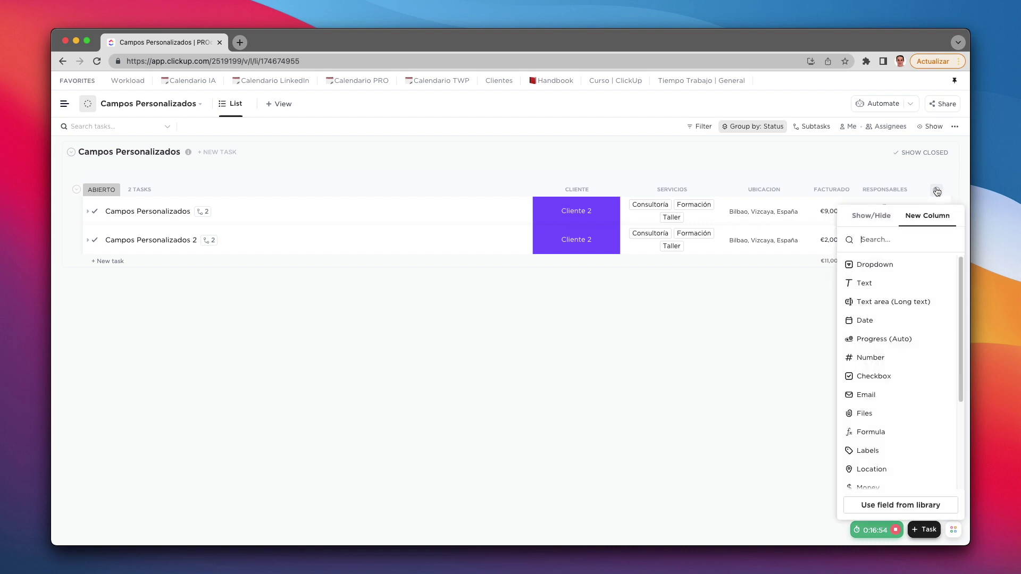
{"action": "scroll", "coordinate": [904, 347], "scroll_direction": "down", "scroll_amount": 3}
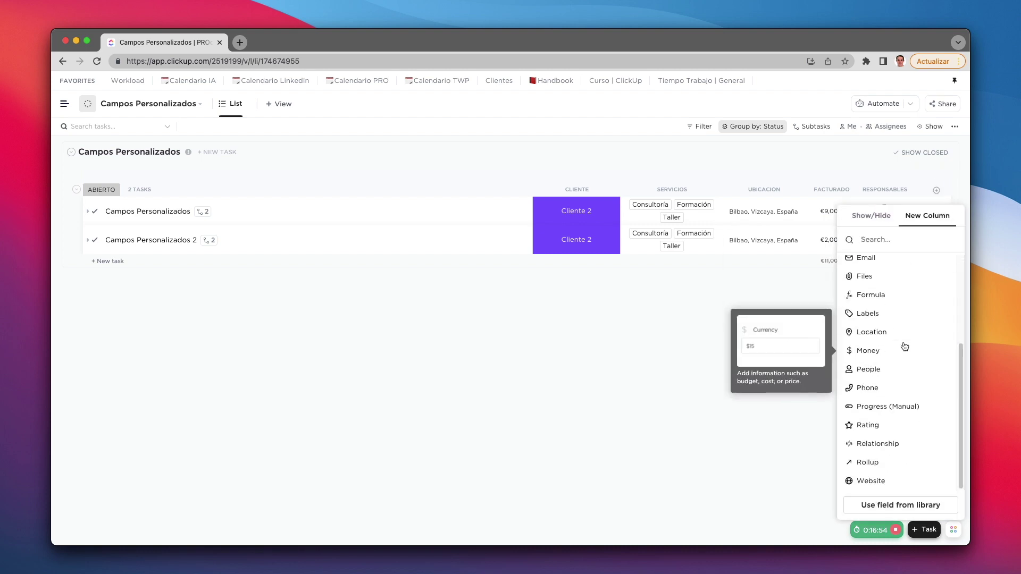
{"action": "left_click", "coordinate": [879, 389]}
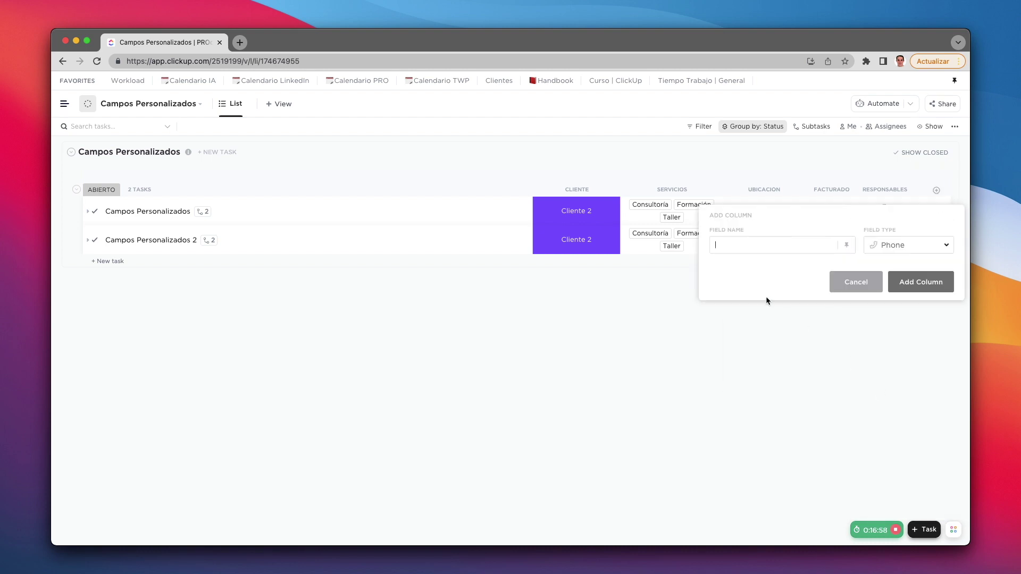
{"action": "type", "text": "Teléf"}
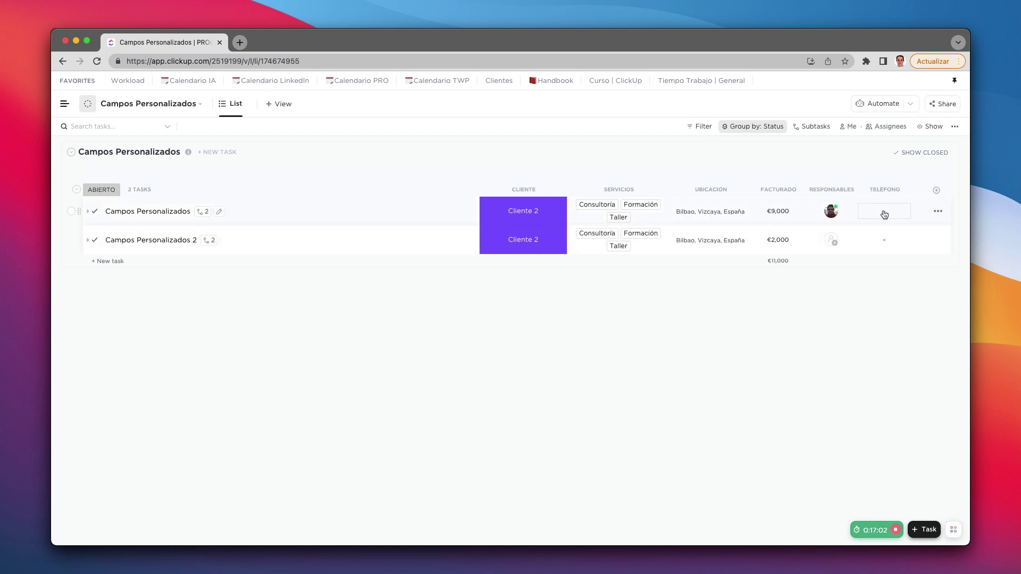
Step: Enter a phone number in the first task's Teléfono cell
{"action": "left_click", "coordinate": [848, 215]}
{"action": "left_click", "coordinate": [885, 338]}
{"action": "left_click", "coordinate": [888, 210]}
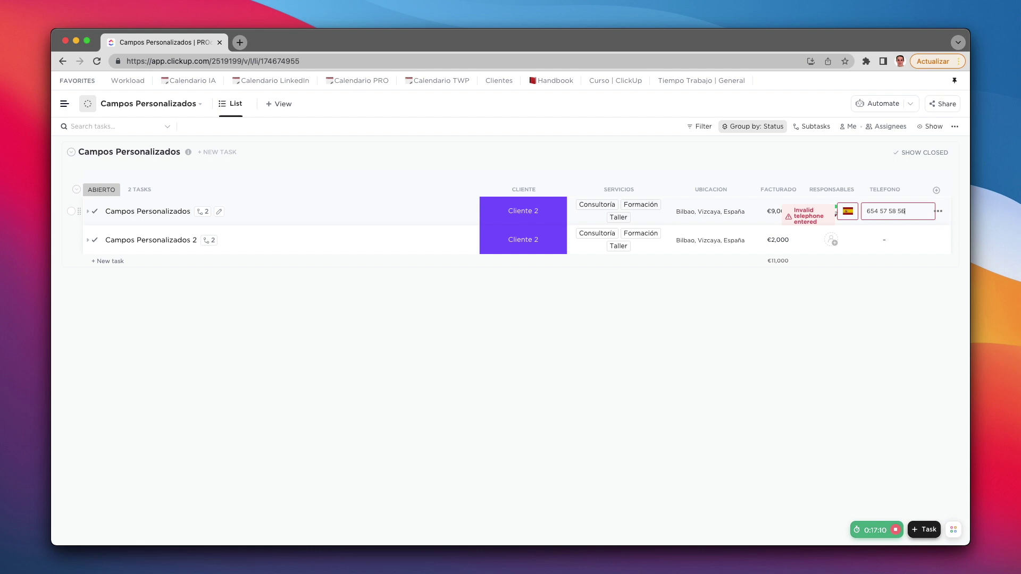
{"action": "key", "text": "Return"}
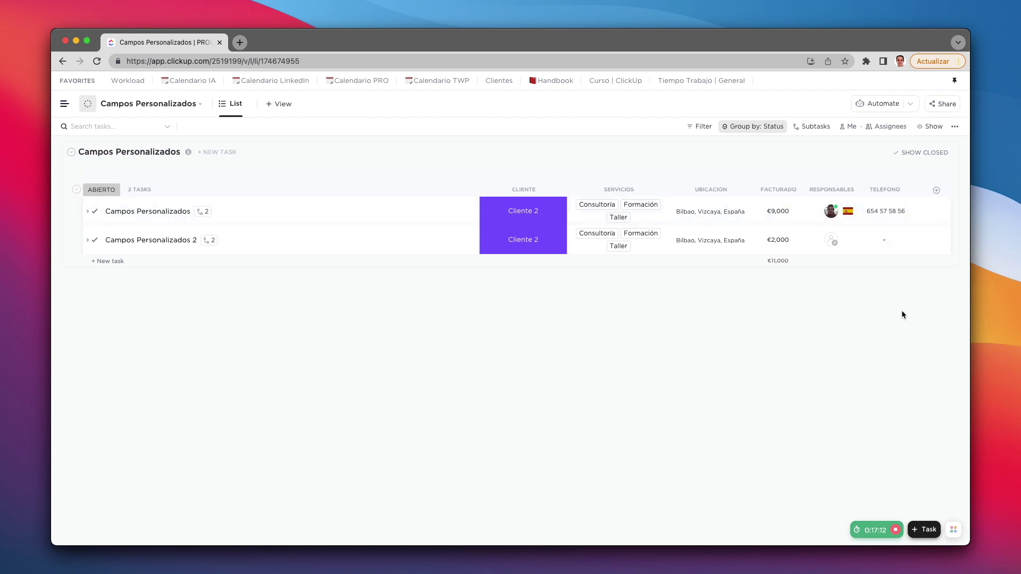
{"action": "left_click", "coordinate": [903, 212]}
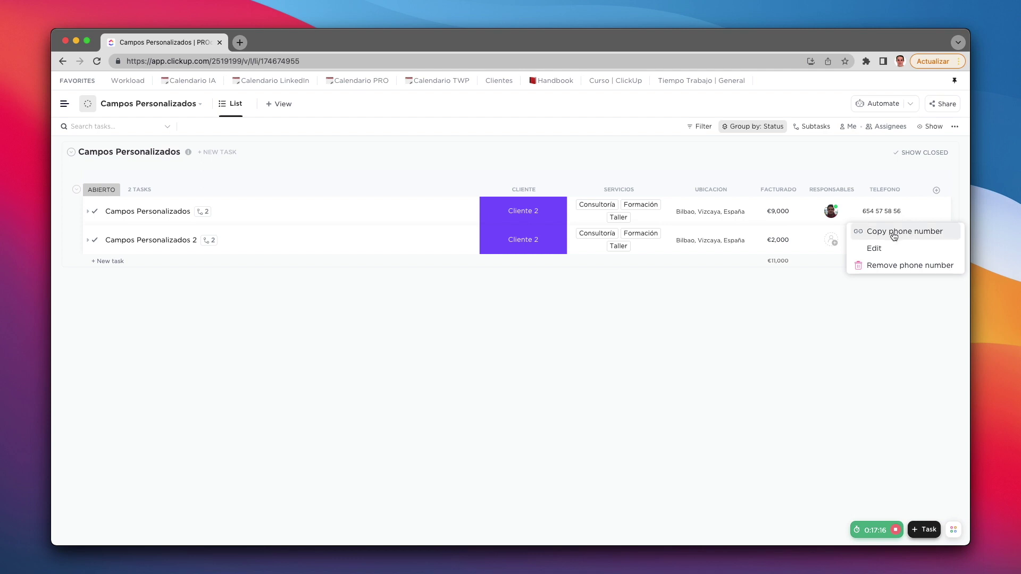
{"action": "left_click", "coordinate": [818, 360]}
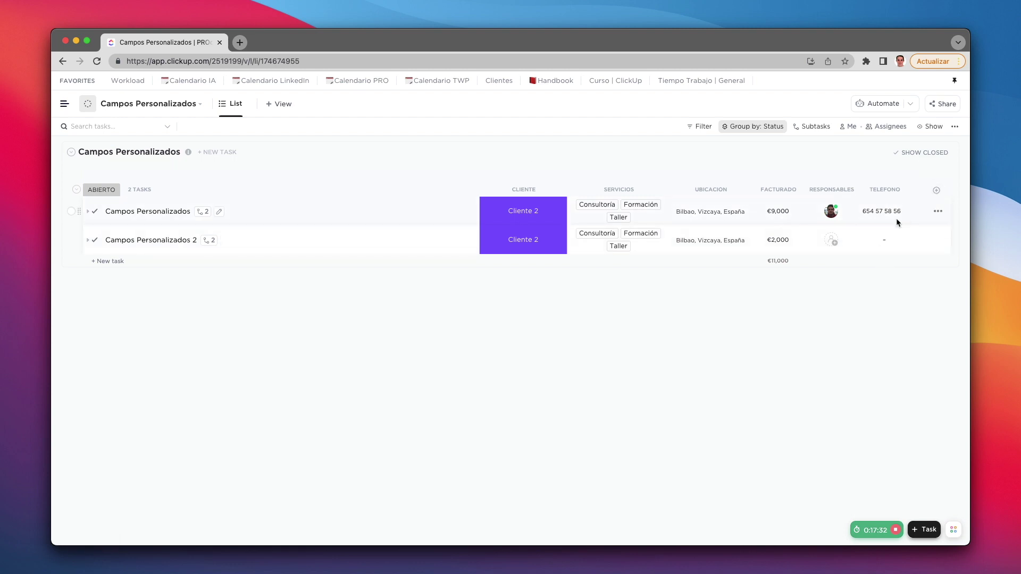
Step: Configure a Rating field named Prioridad with the star emoji and a 5-point scale
{"action": "left_click", "coordinate": [937, 190]}
{"action": "scroll", "coordinate": [899, 404], "scroll_direction": "down", "scroll_amount": 5}
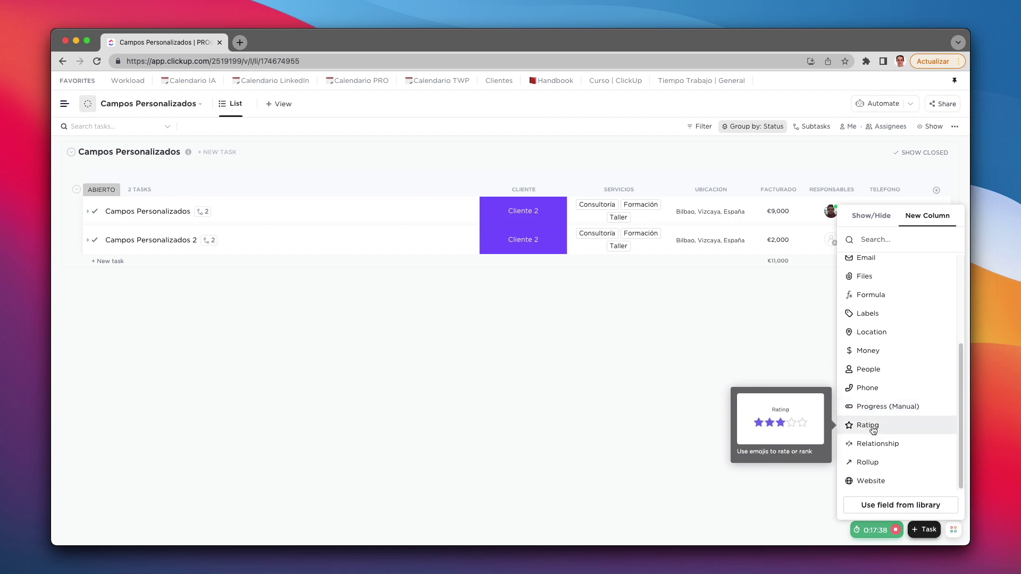
{"action": "left_click", "coordinate": [873, 429]}
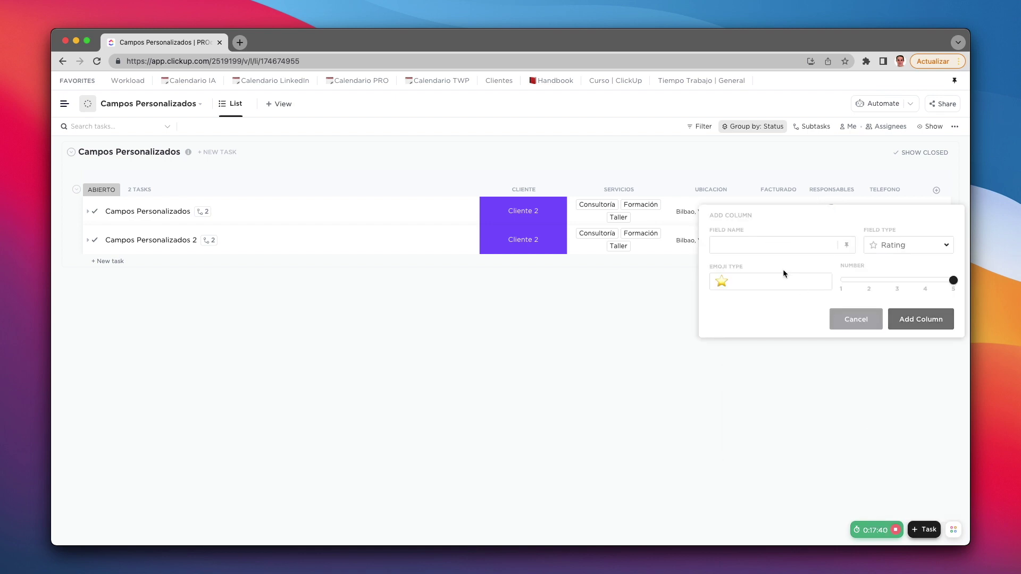
{"action": "type", "text": "Prioridad"}
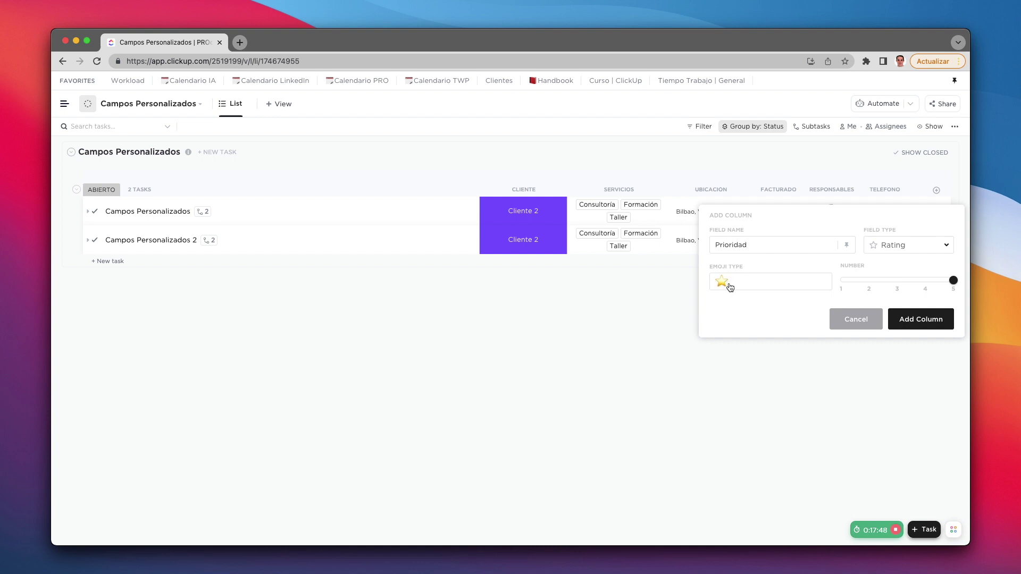
{"action": "left_click", "coordinate": [729, 286]}
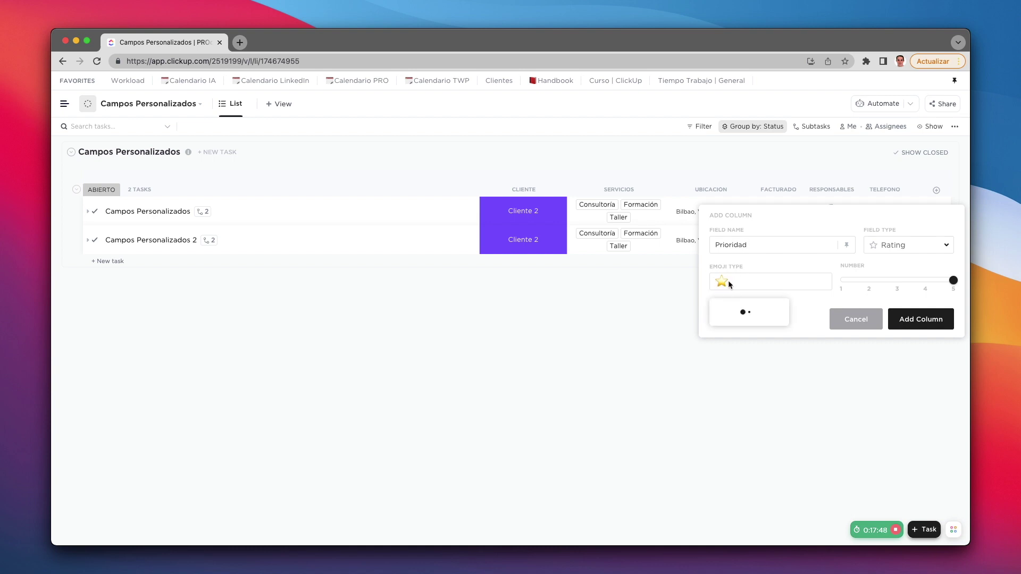
{"action": "left_click", "coordinate": [766, 287]}
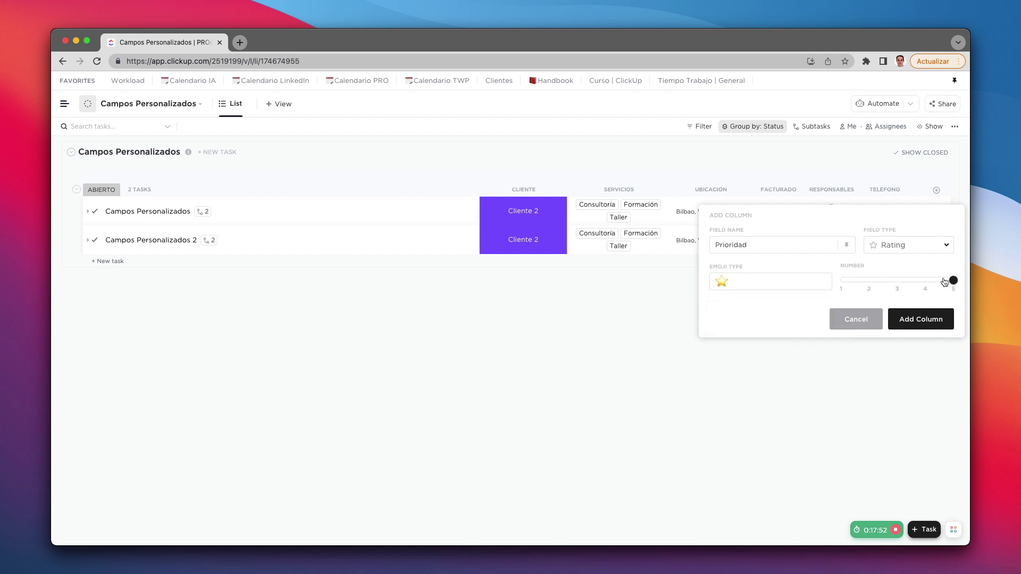
{"action": "mouse_move", "coordinate": [945, 281]}
{"action": "left_mouse_down"}
{"action": "mouse_move", "coordinate": [843, 283]}
{"action": "mouse_move", "coordinate": [955, 282]}
{"action": "left_mouse_up"}
Step: Add the Prioridad rating column and hide the Cliente, Servicios and Ubicación columns
{"action": "left_click", "coordinate": [924, 319]}
{"action": "left_click", "coordinate": [464, 189]}
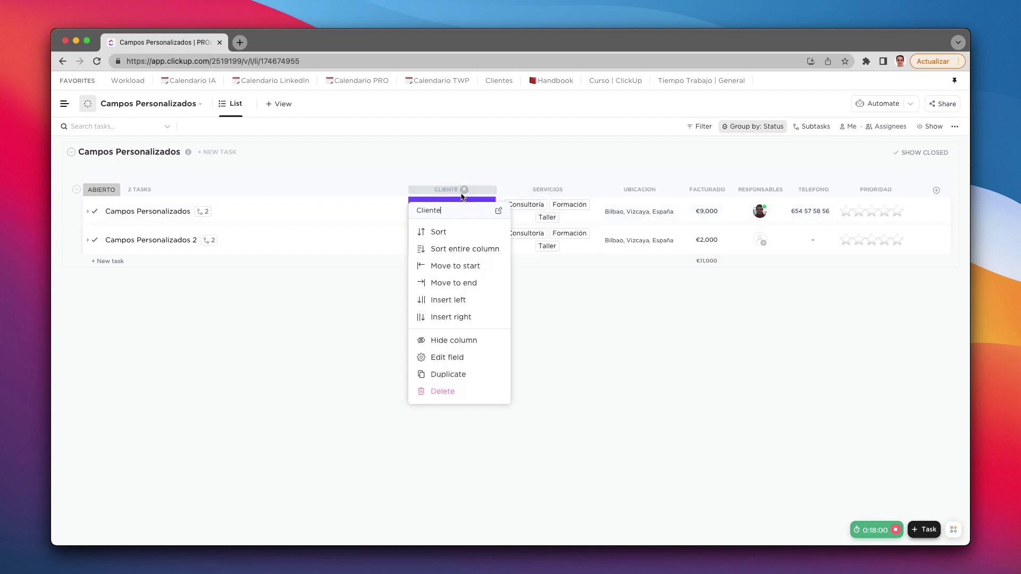
{"action": "left_click", "coordinate": [453, 341]}
{"action": "left_click", "coordinate": [565, 189]}
{"action": "left_click", "coordinate": [532, 341]}
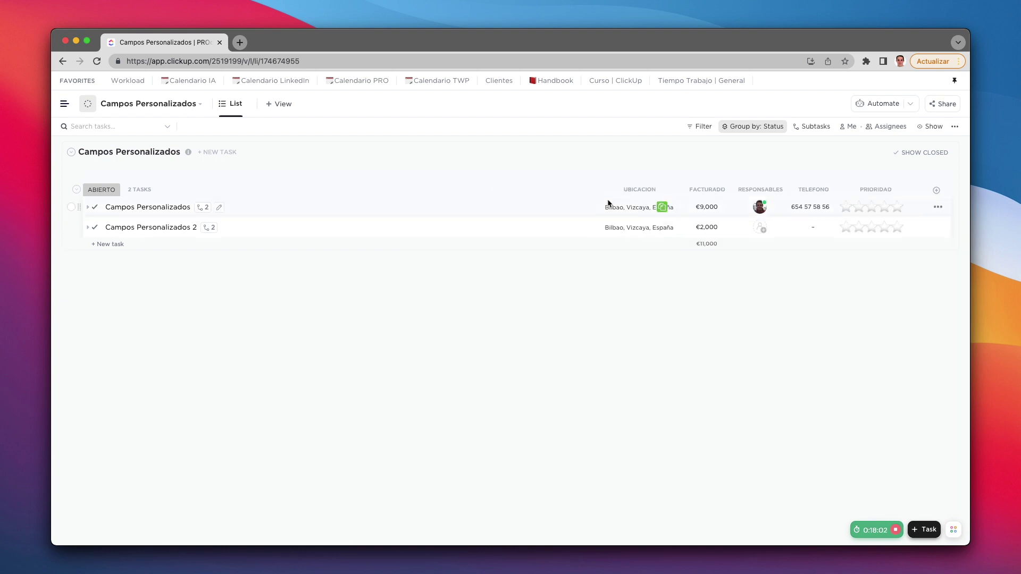
{"action": "left_click", "coordinate": [633, 189]}
{"action": "left_click", "coordinate": [641, 337]}
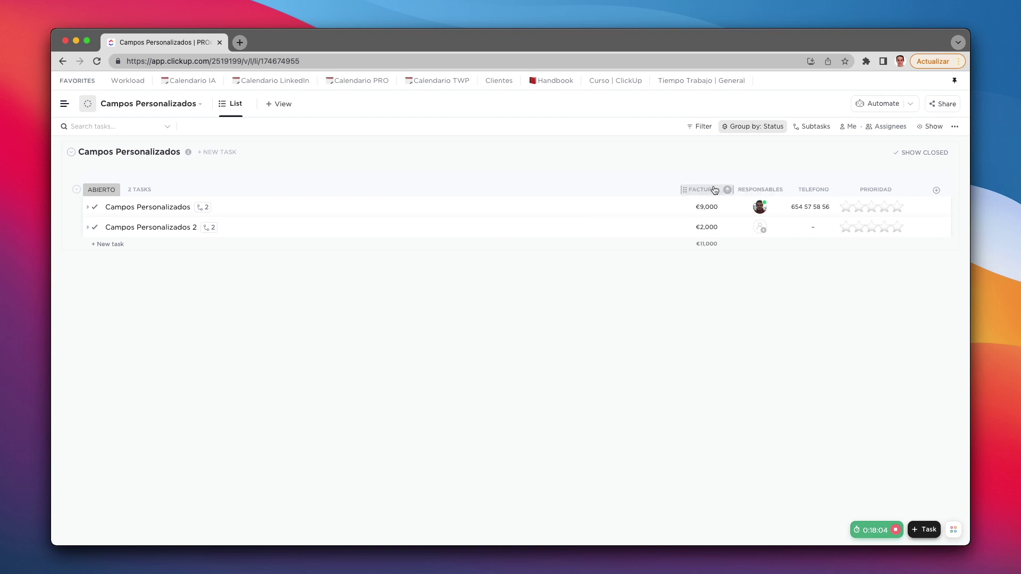
Step: Hide the Facturado, Responsables and Teléfono columns
{"action": "left_click", "coordinate": [714, 190]}
{"action": "left_click", "coordinate": [702, 357]}
{"action": "left_click", "coordinate": [768, 192]}
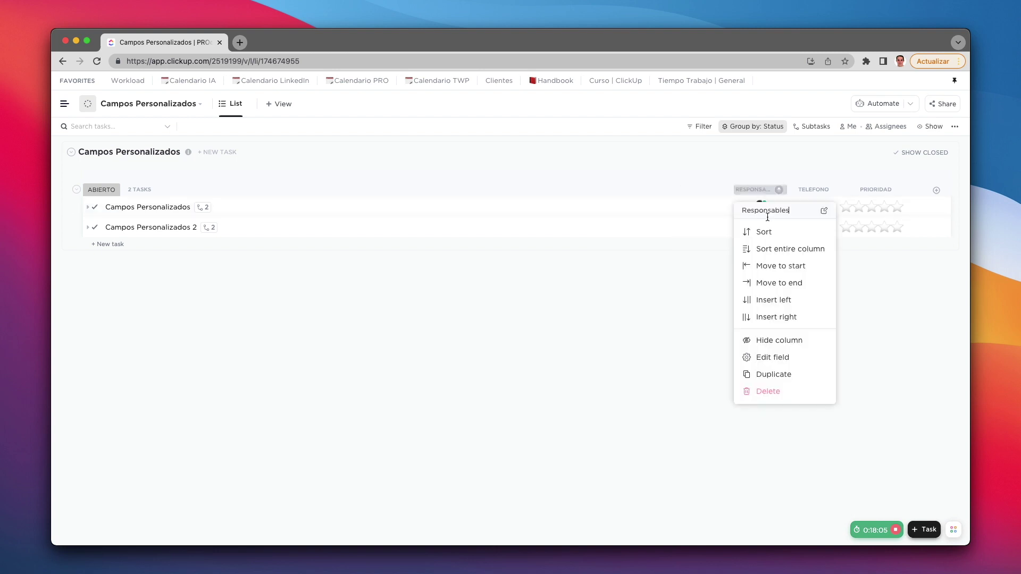
{"action": "left_click", "coordinate": [751, 341]}
{"action": "left_click", "coordinate": [805, 191]}
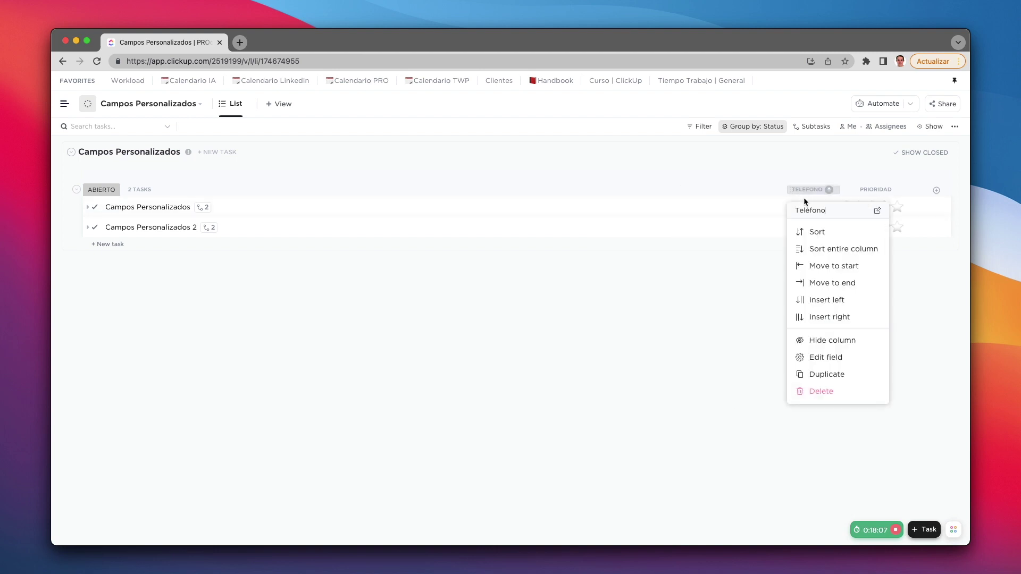
{"action": "left_click", "coordinate": [820, 345]}
Step: Rate the first task 4 stars and the second task 2 stars
{"action": "left_click", "coordinate": [885, 207]}
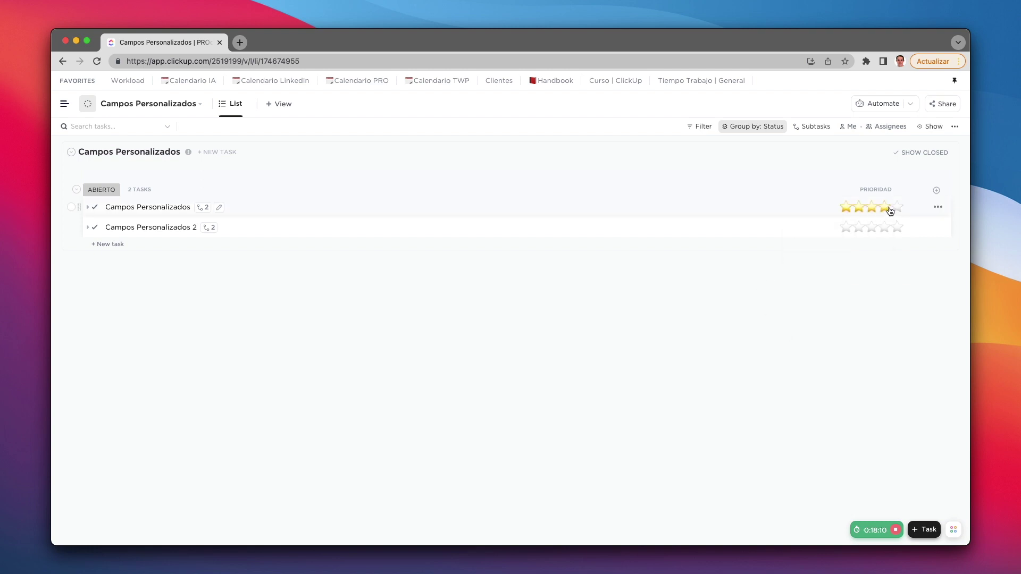
{"action": "left_click", "coordinate": [858, 227]}
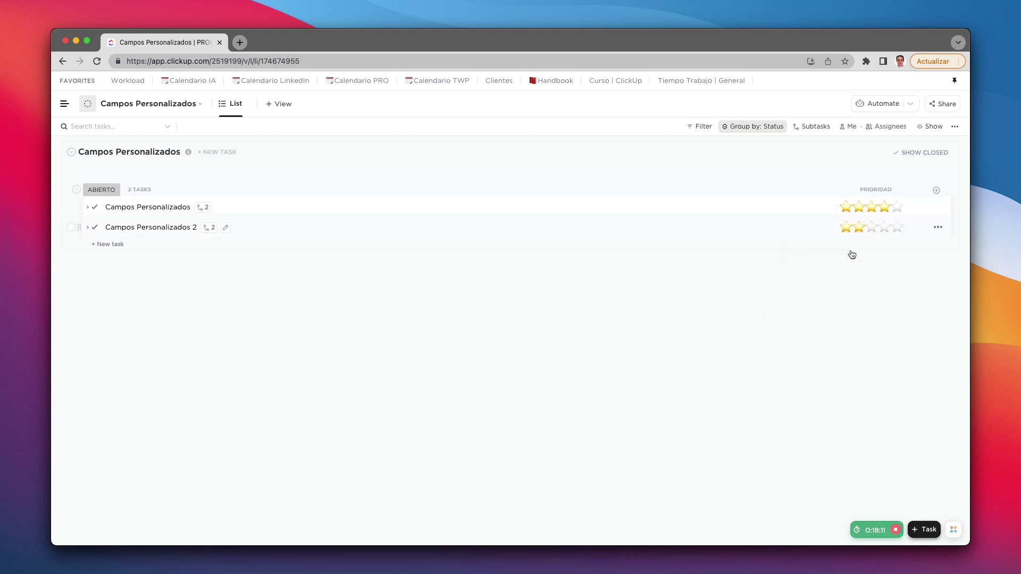
{"action": "left_click", "coordinate": [937, 191]}
{"action": "scroll", "coordinate": [881, 381], "scroll_direction": "down", "scroll_amount": 3}
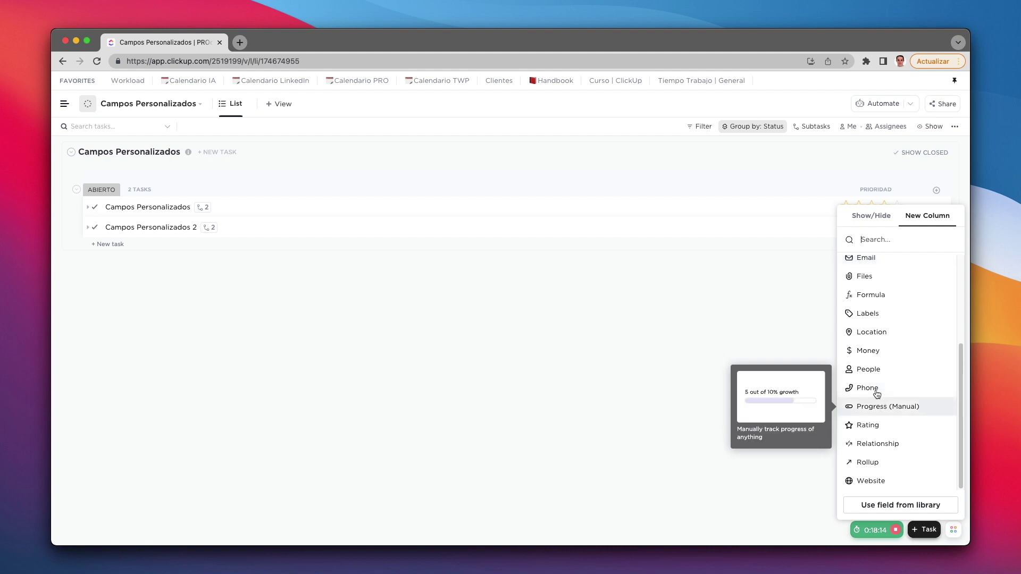
Step: Add a 3-flame fire-emoji rating column 'Importancia', rating the first task 1 and the second 3
{"action": "left_click", "coordinate": [870, 426]}
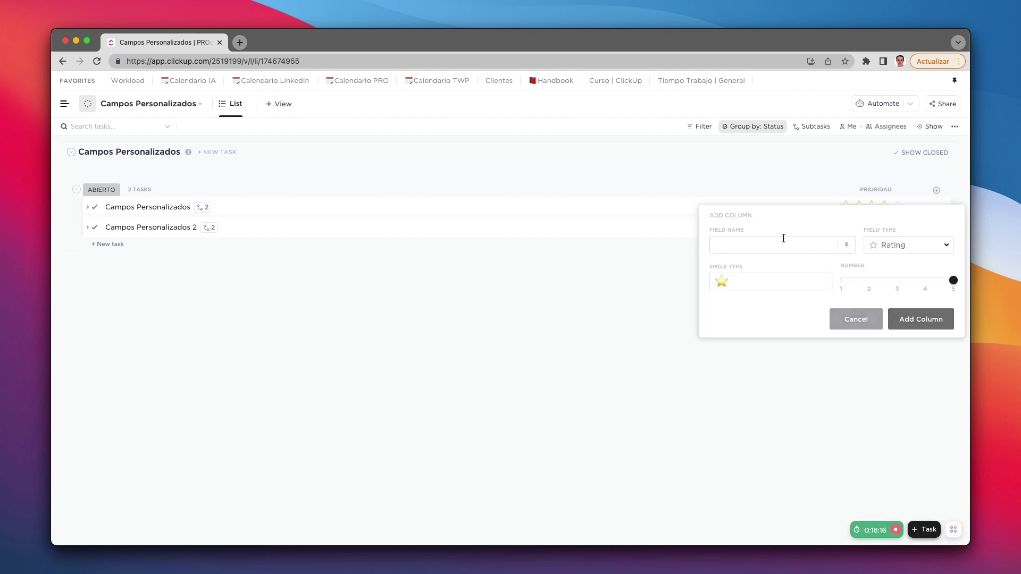
{"action": "type", "text": "Importancia"}
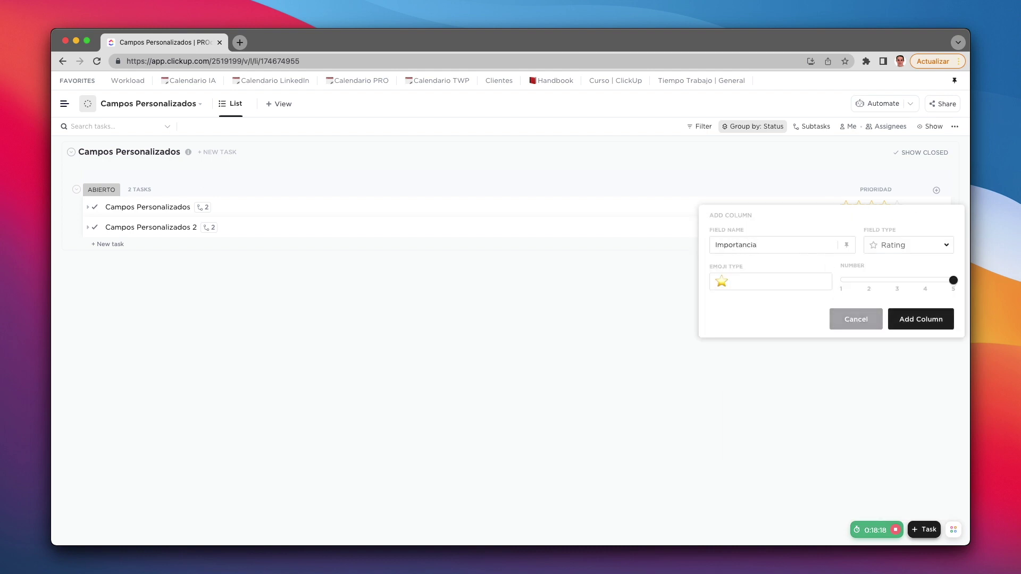
{"action": "left_click", "coordinate": [722, 280]}
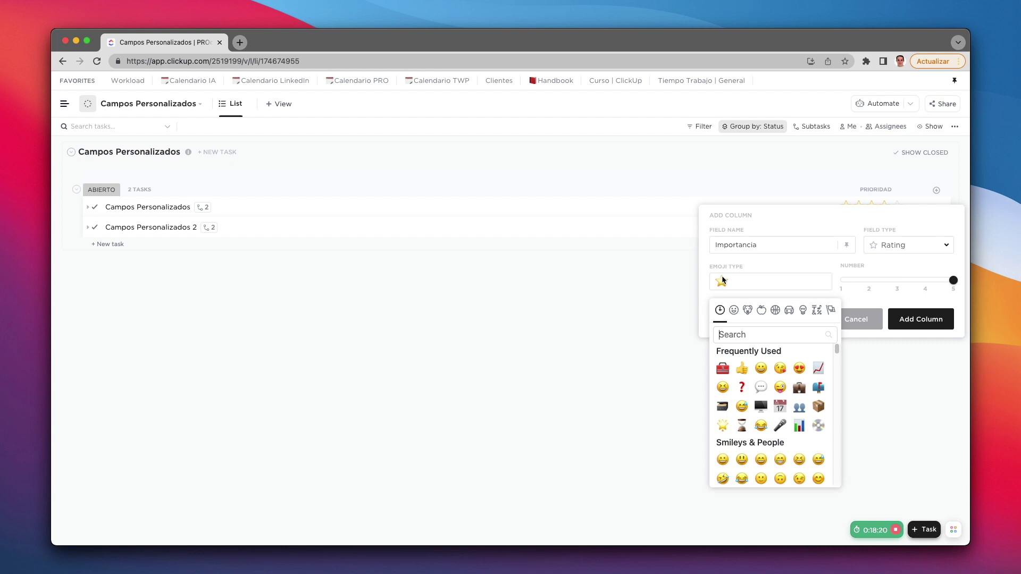
{"action": "type", "text": "fire"}
{"action": "left_click", "coordinate": [723, 368]}
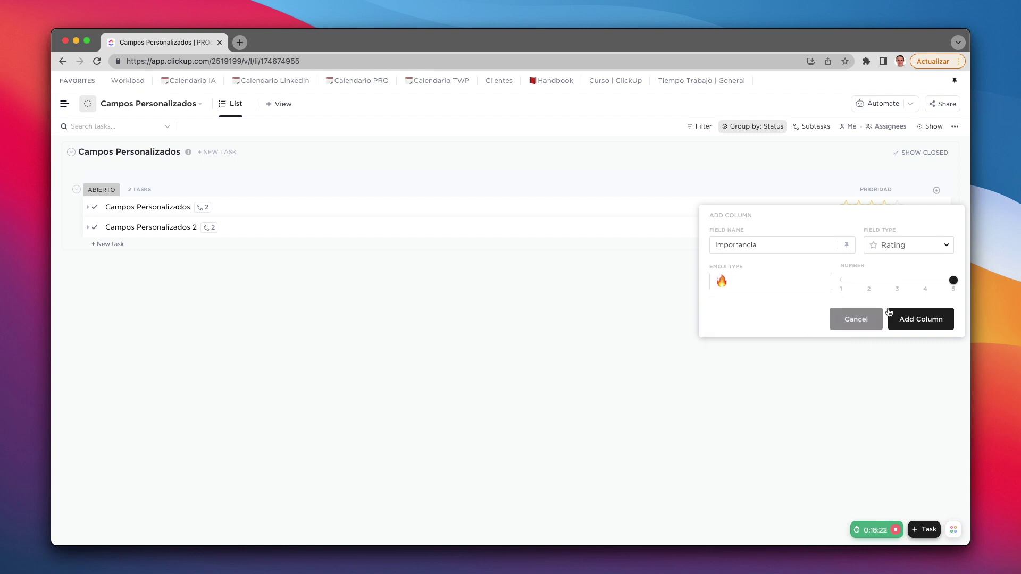
{"action": "left_click_drag", "start_coordinate": [952, 280], "coordinate": [896, 281]}
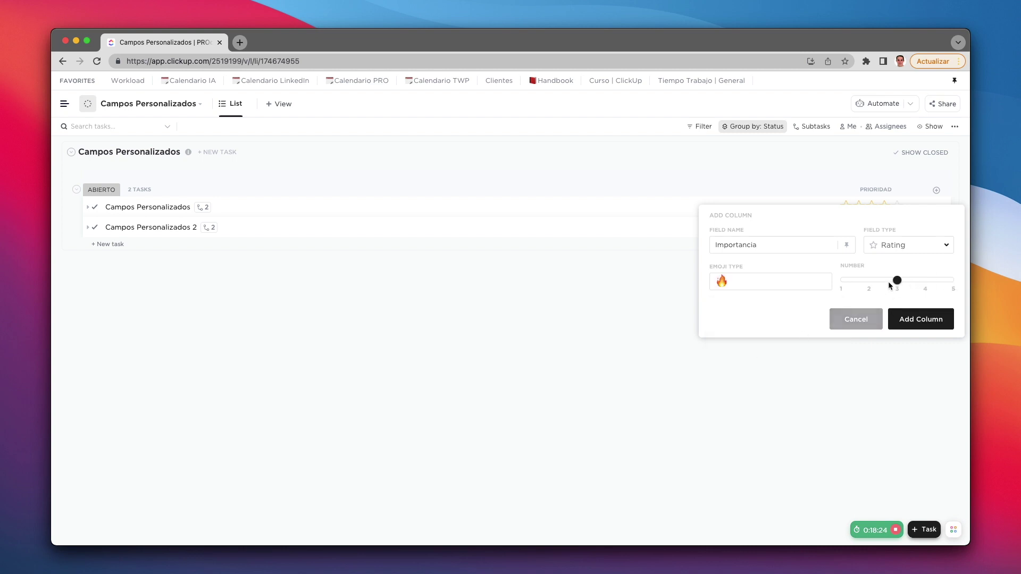
{"action": "left_click", "coordinate": [903, 319]}
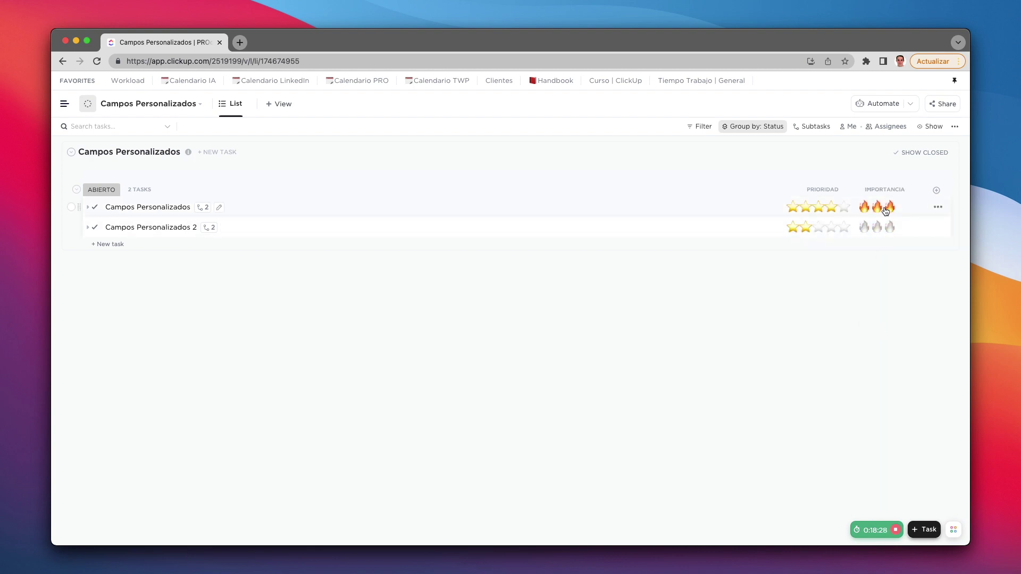
{"action": "left_click", "coordinate": [865, 207]}
{"action": "left_click", "coordinate": [891, 228]}
Step: Start a new column, trying a relationship field and then abandoning it
{"action": "left_click", "coordinate": [936, 191]}
{"action": "scroll", "coordinate": [922, 351], "scroll_direction": "down", "scroll_amount": 3}
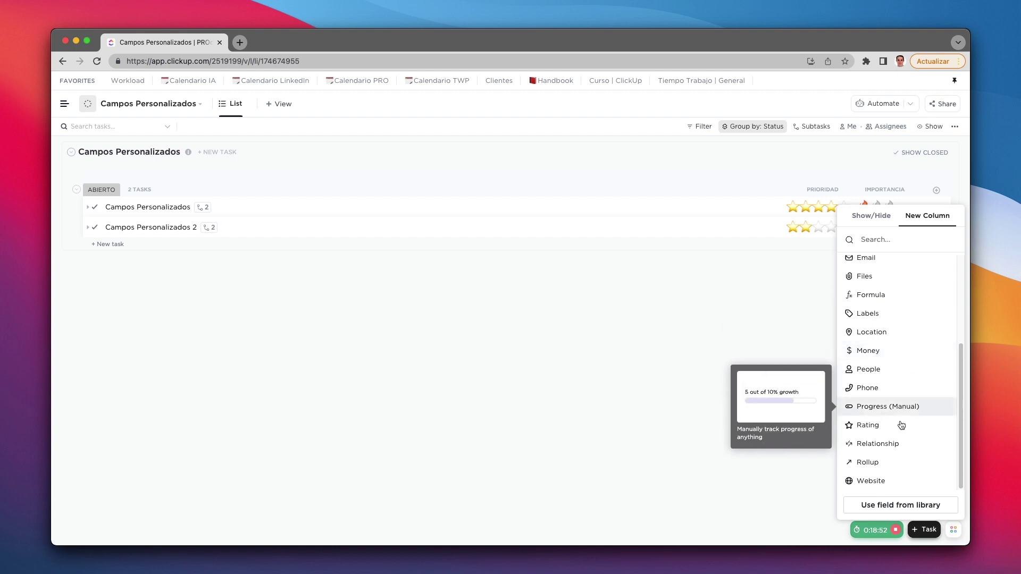
{"action": "left_click", "coordinate": [879, 444]}
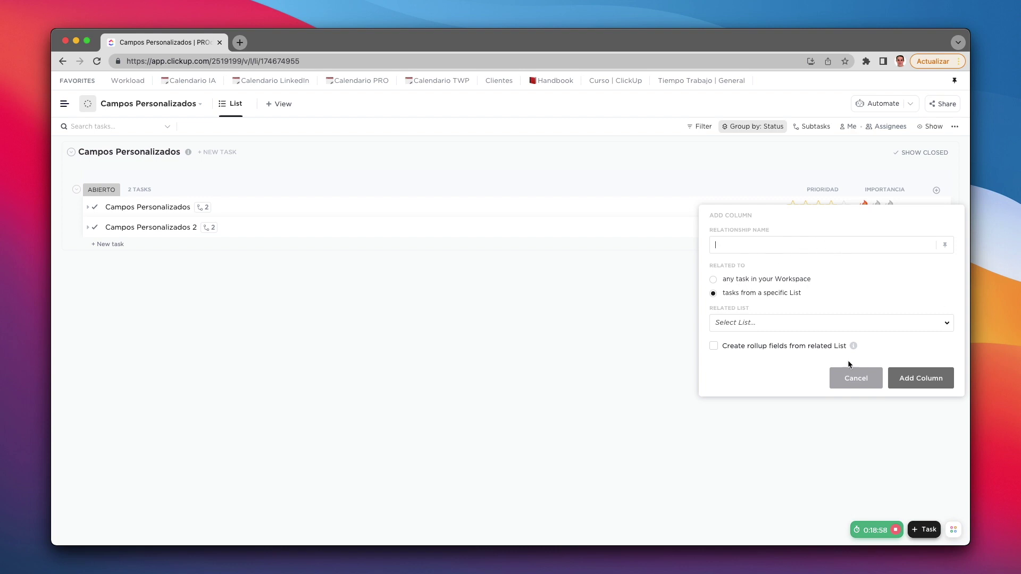
{"action": "left_click", "coordinate": [855, 377]}
{"action": "scroll", "coordinate": [893, 443], "scroll_direction": "down", "scroll_amount": 3}
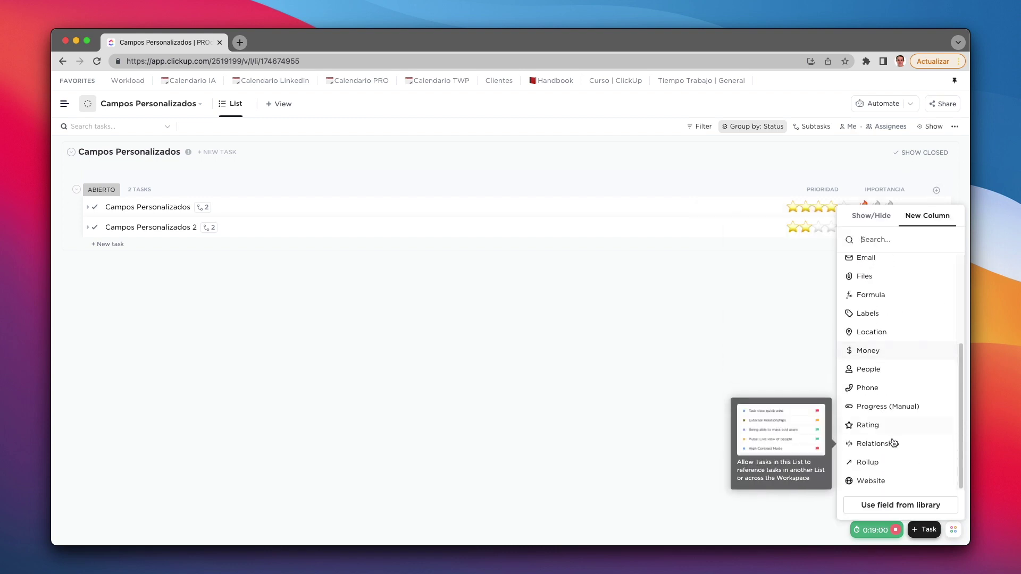
Step: Create the 'Due date' rollup column related to Tasks, rolling up their Due date field
{"action": "left_click", "coordinate": [869, 462]}
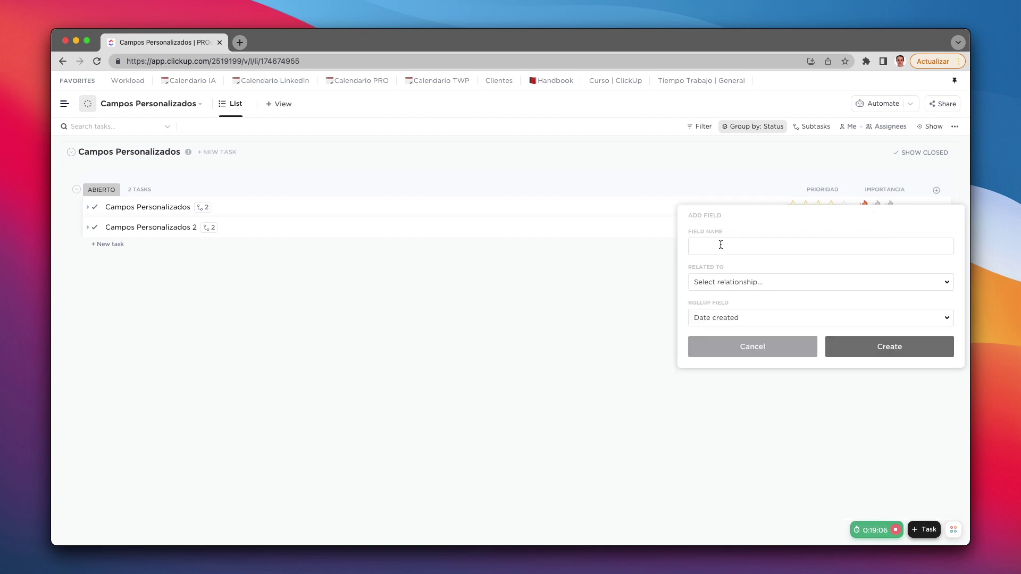
{"action": "type", "text": "Due date"}
{"action": "left_click", "coordinate": [744, 283]}
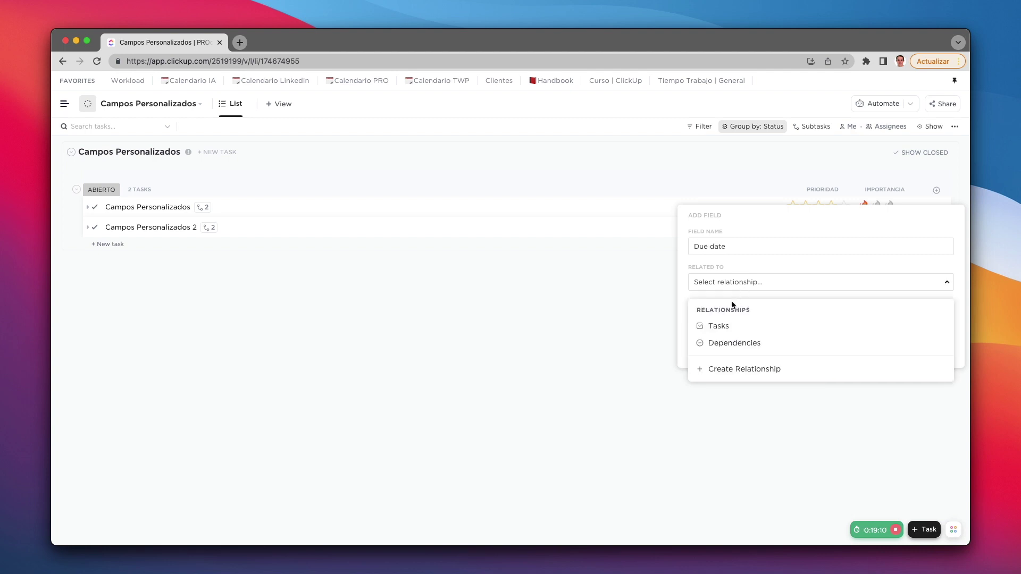
{"action": "left_click", "coordinate": [729, 329]}
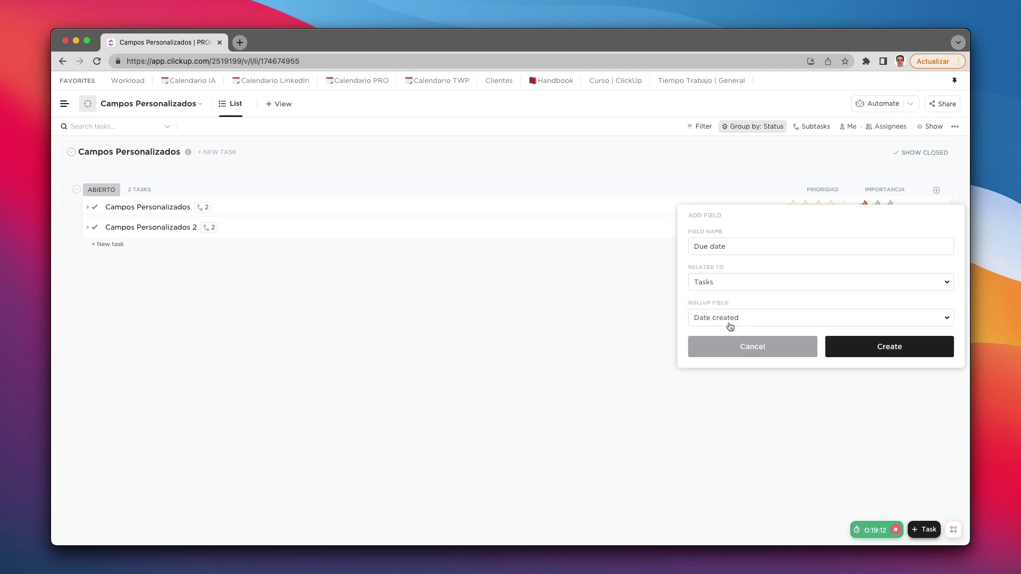
{"action": "left_click", "coordinate": [745, 318]}
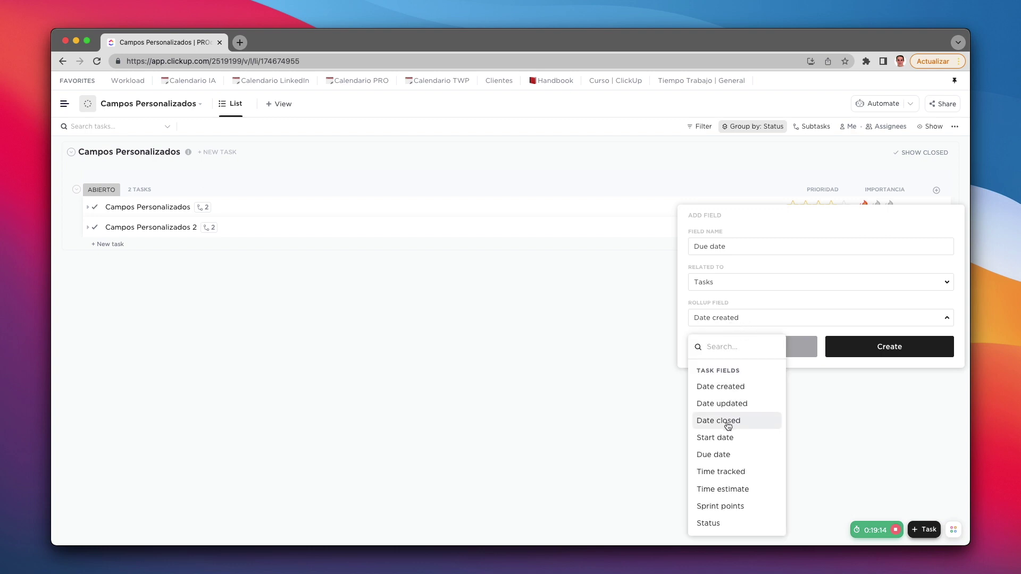
{"action": "left_click", "coordinate": [729, 456]}
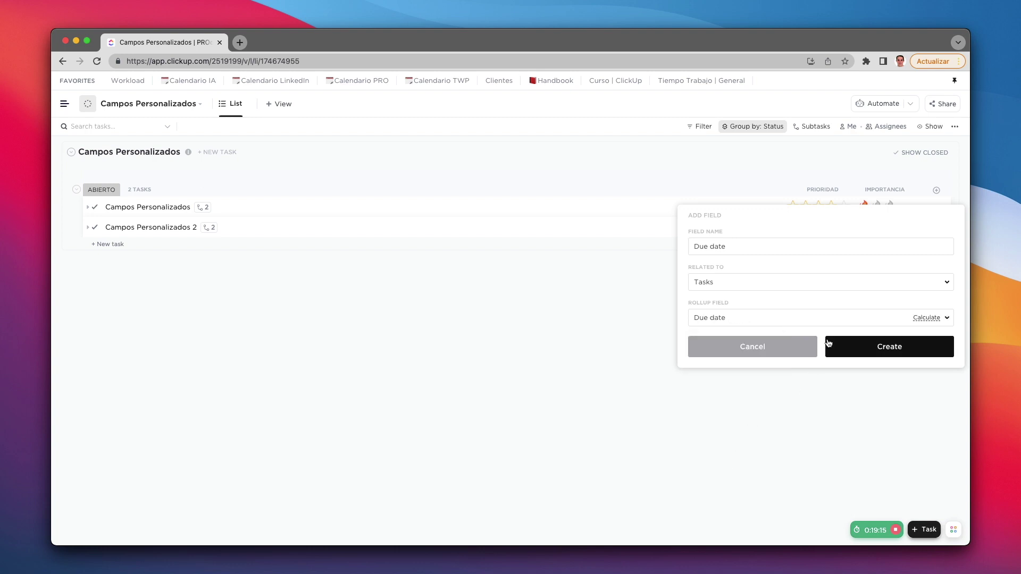
{"action": "left_click", "coordinate": [873, 352]}
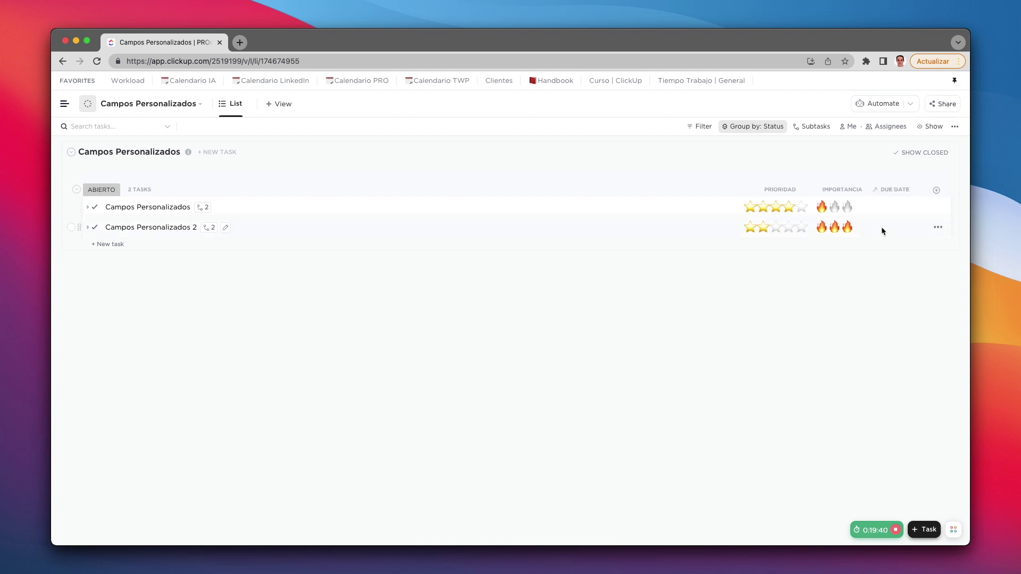
Step: Add a new website column named 'Web'
{"action": "left_click", "coordinate": [940, 192]}
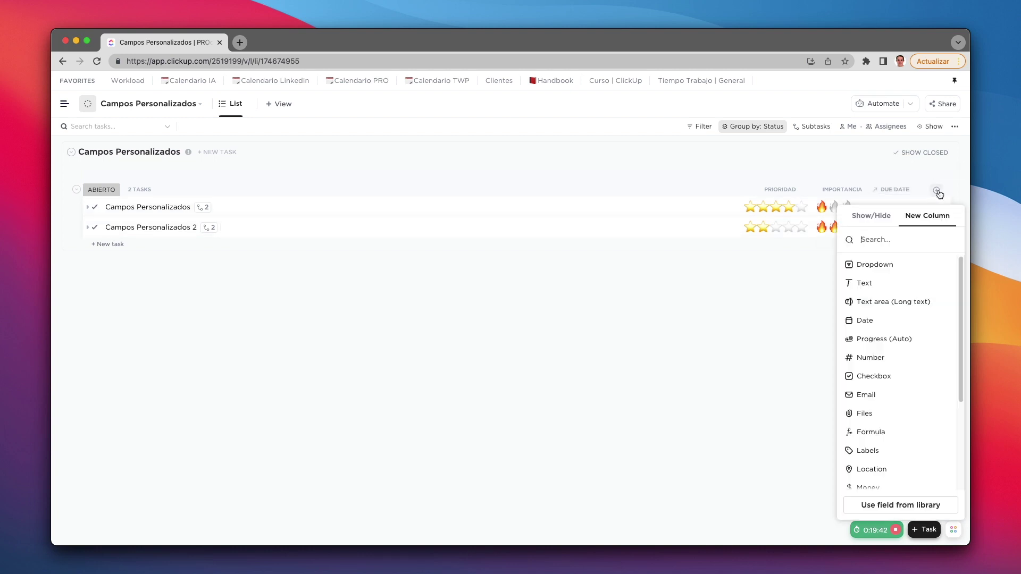
{"action": "scroll", "coordinate": [905, 378], "scroll_direction": "down", "scroll_amount": 3}
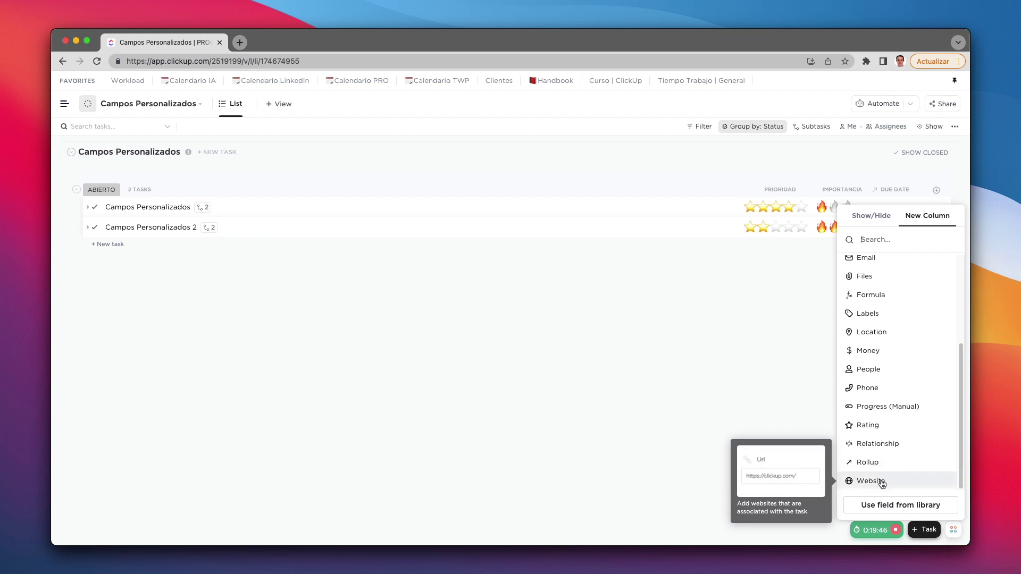
{"action": "left_click", "coordinate": [880, 483]}
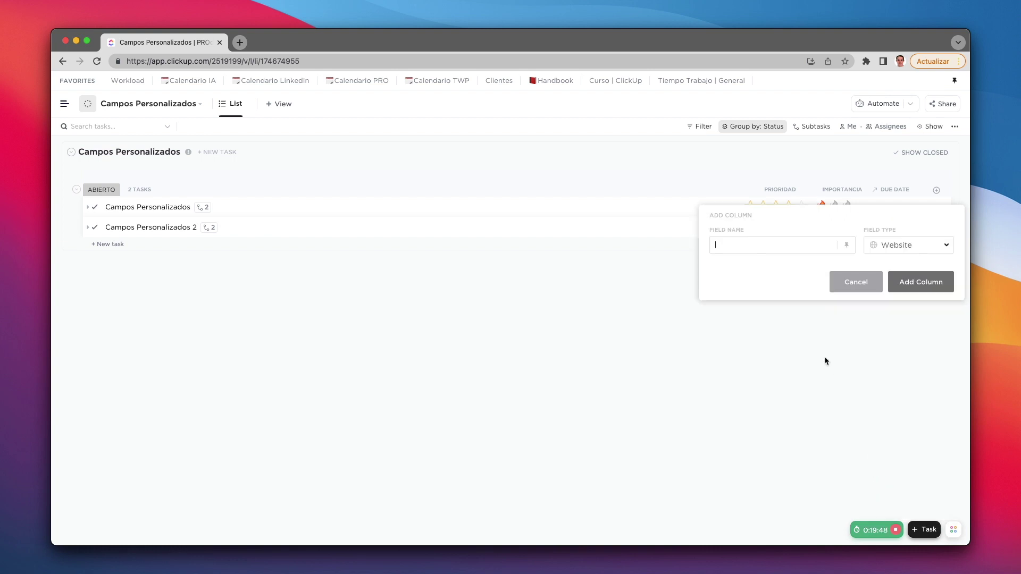
{"action": "type", "text": "Web"}
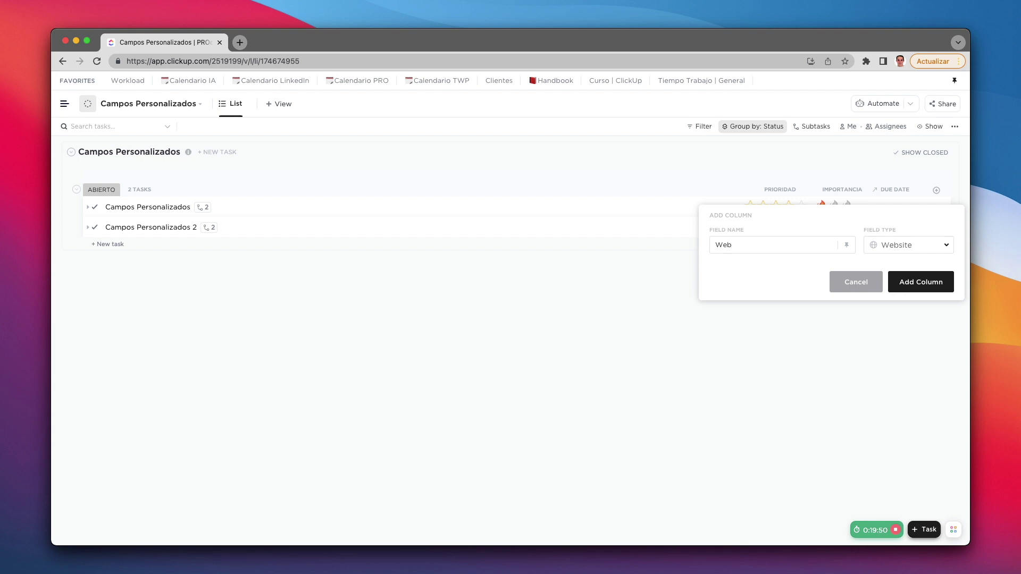
{"action": "key", "text": "Return"}
Step: Enter productividad.pro as the first task's website, then open and close it to test
{"action": "left_click", "coordinate": [882, 207]}
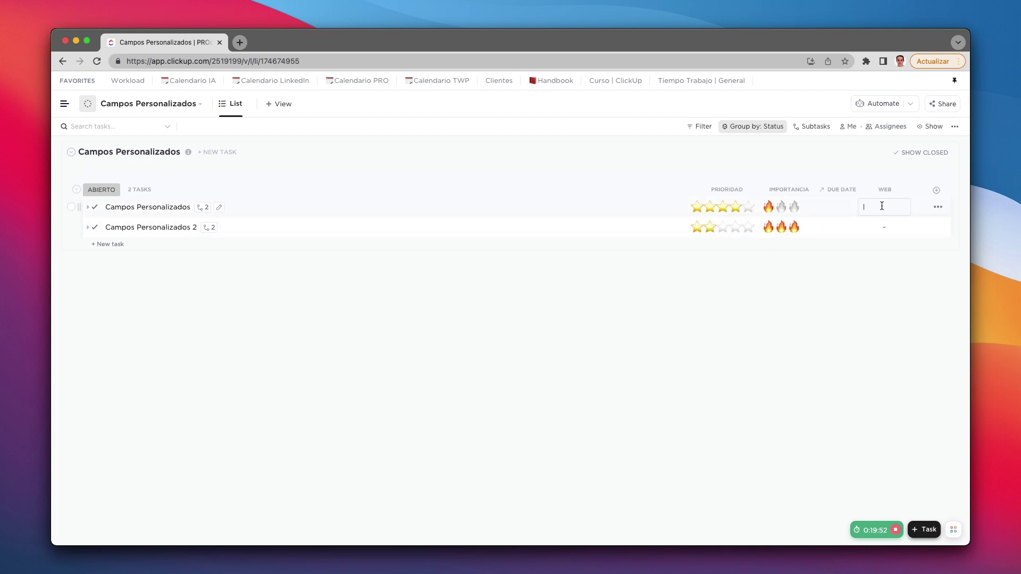
{"action": "type", "text": "wprod"}
{"action": "key", "text": "Return"}
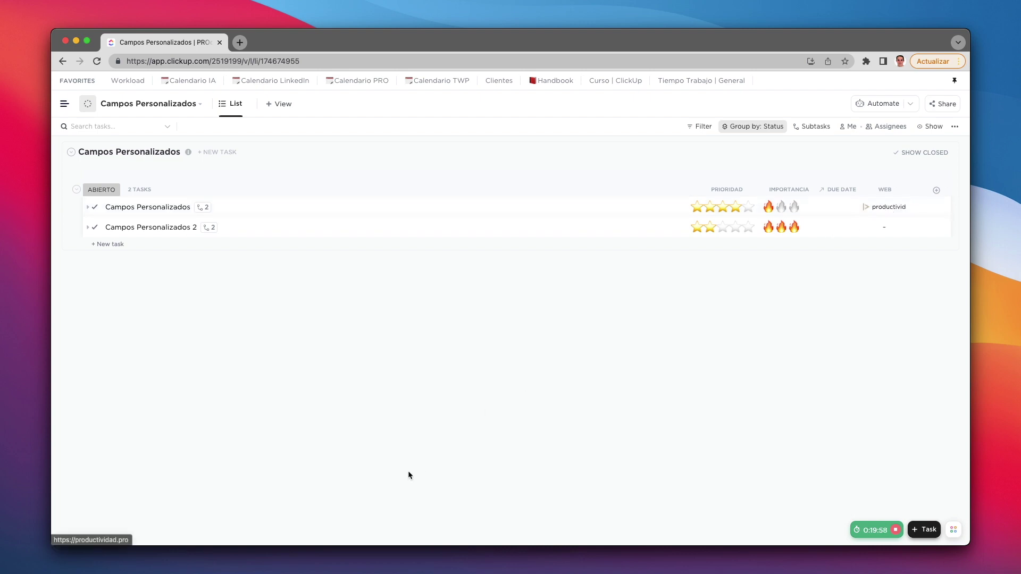
{"action": "left_click", "coordinate": [885, 208]}
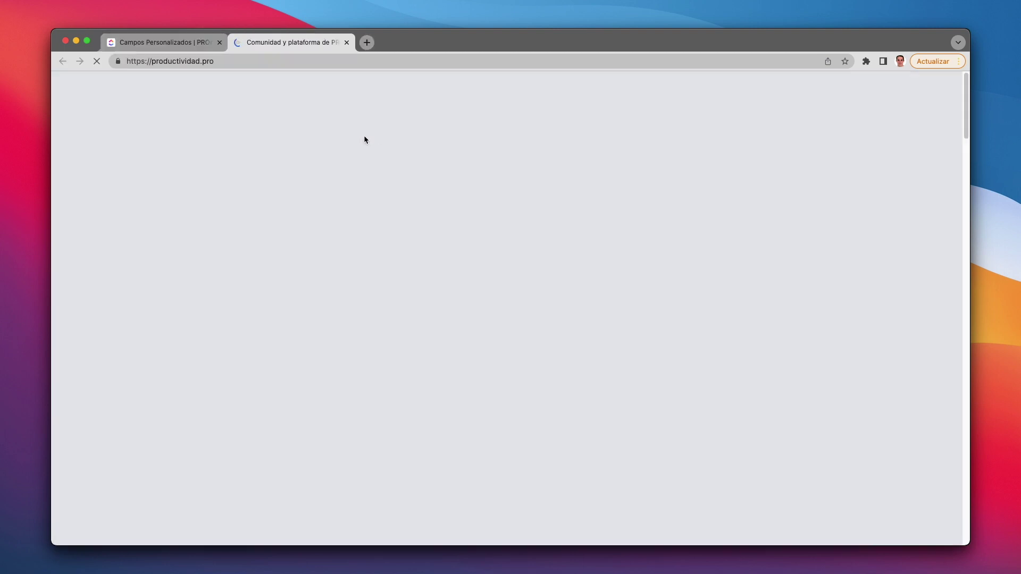
{"action": "key", "text": "super+w"}
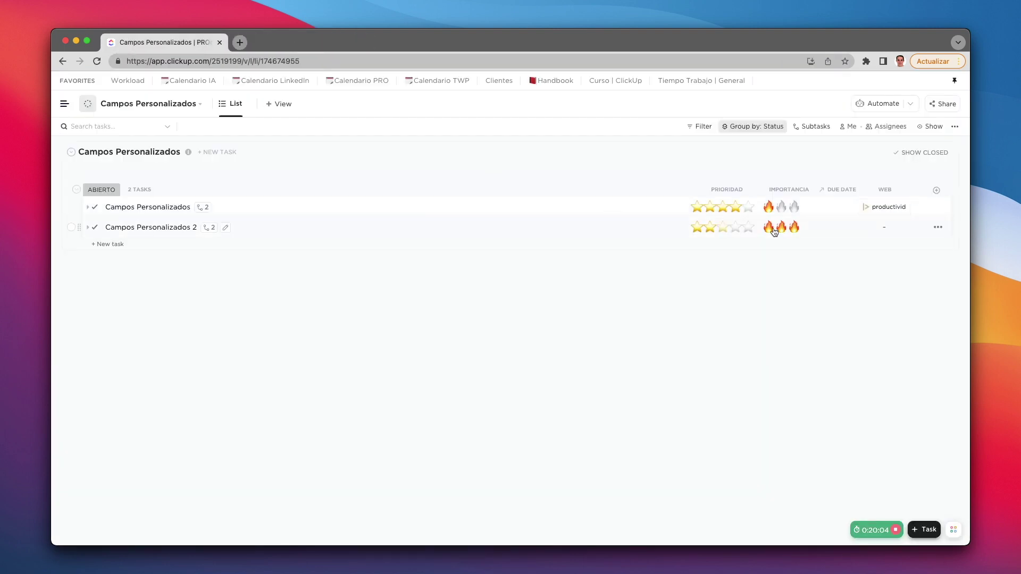